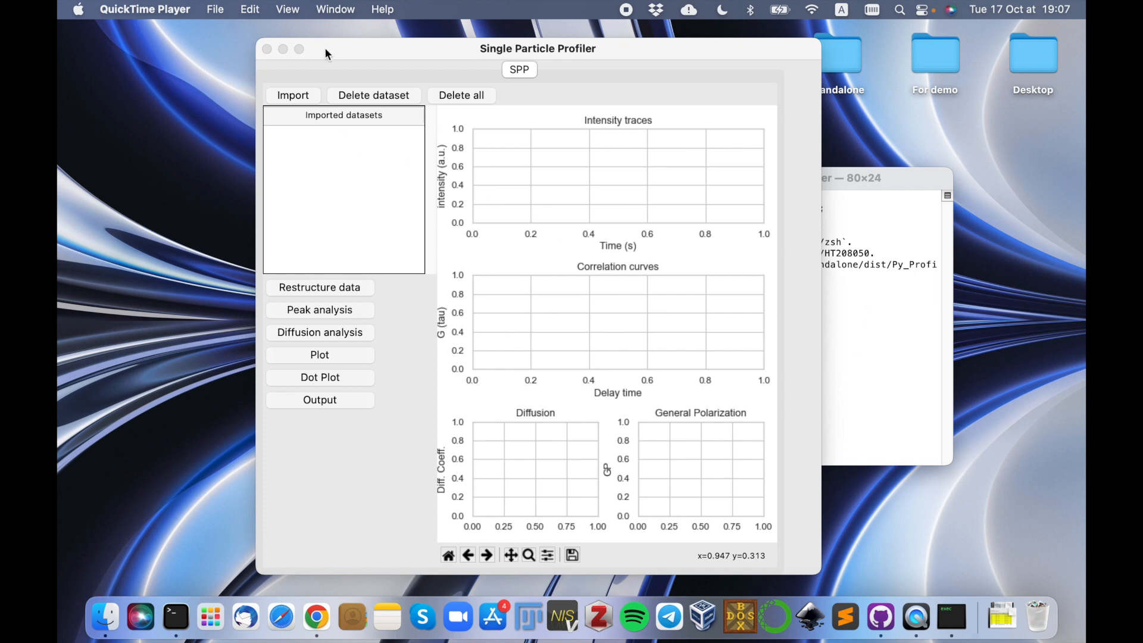
Import all six .fcs files from the LUVs folder inside For demo.
left_click_drag(323, 48, 315, 43)
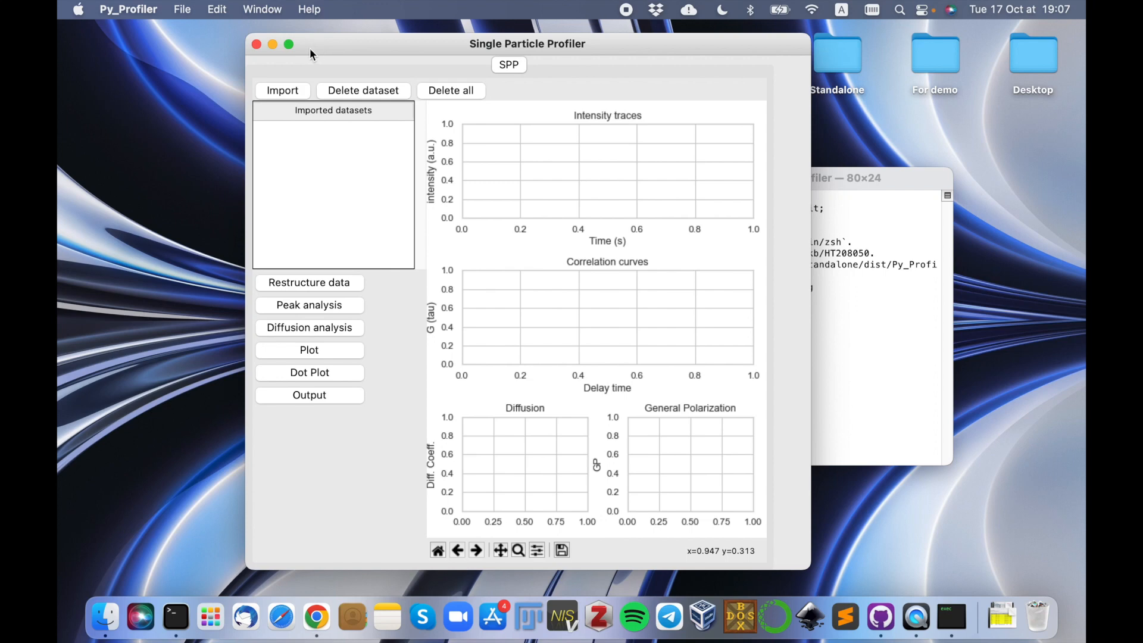
left_click(294, 90)
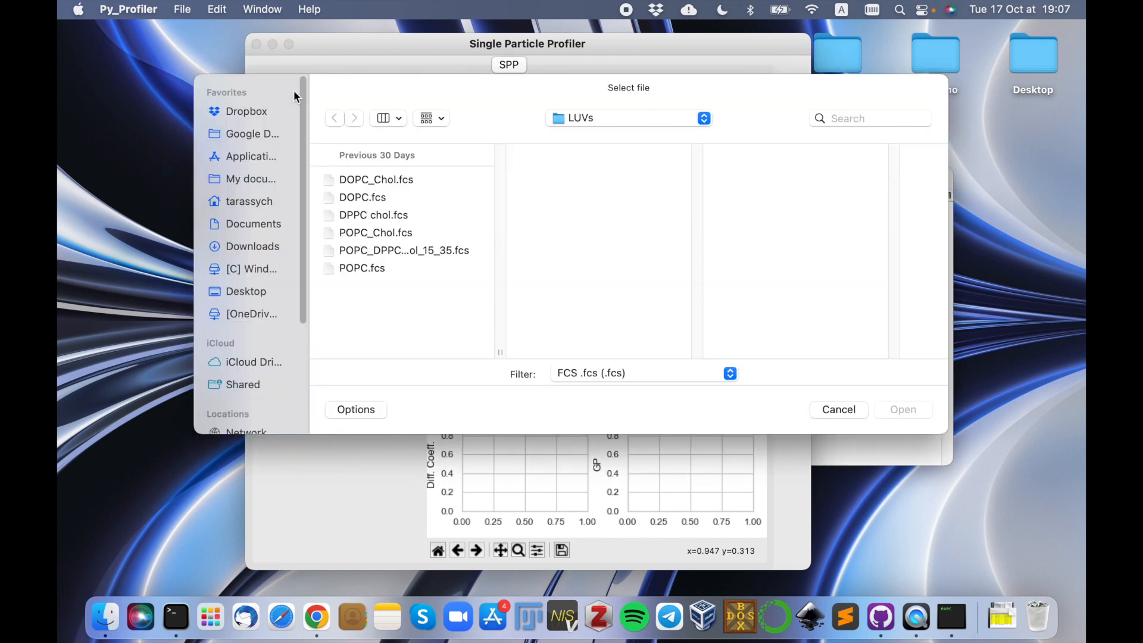
left_click(597, 119)
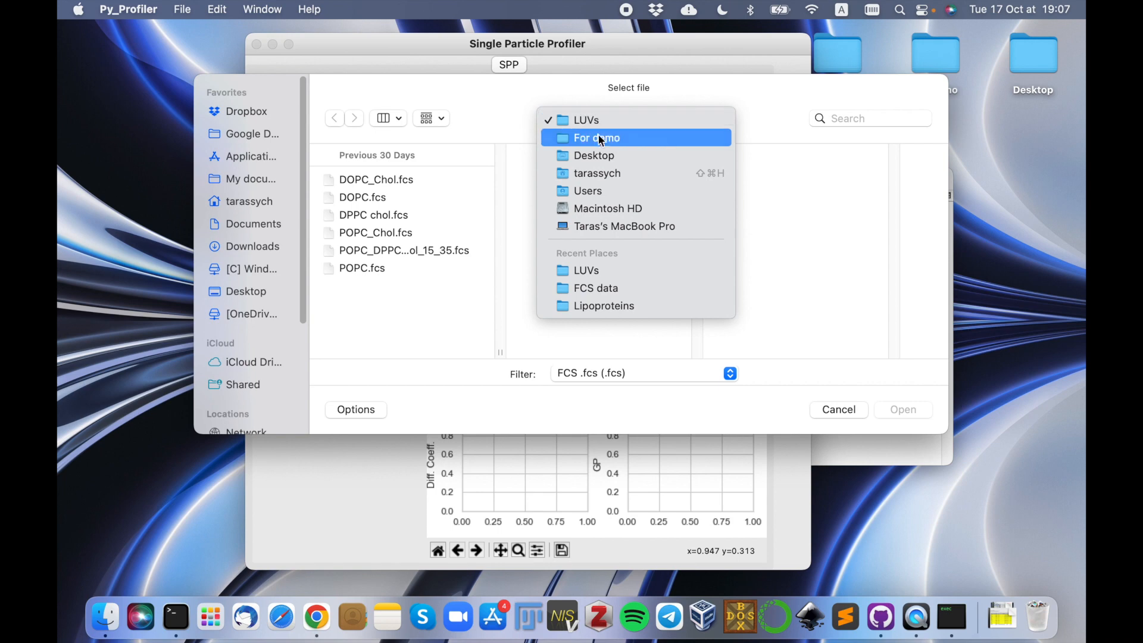
left_click(598, 139)
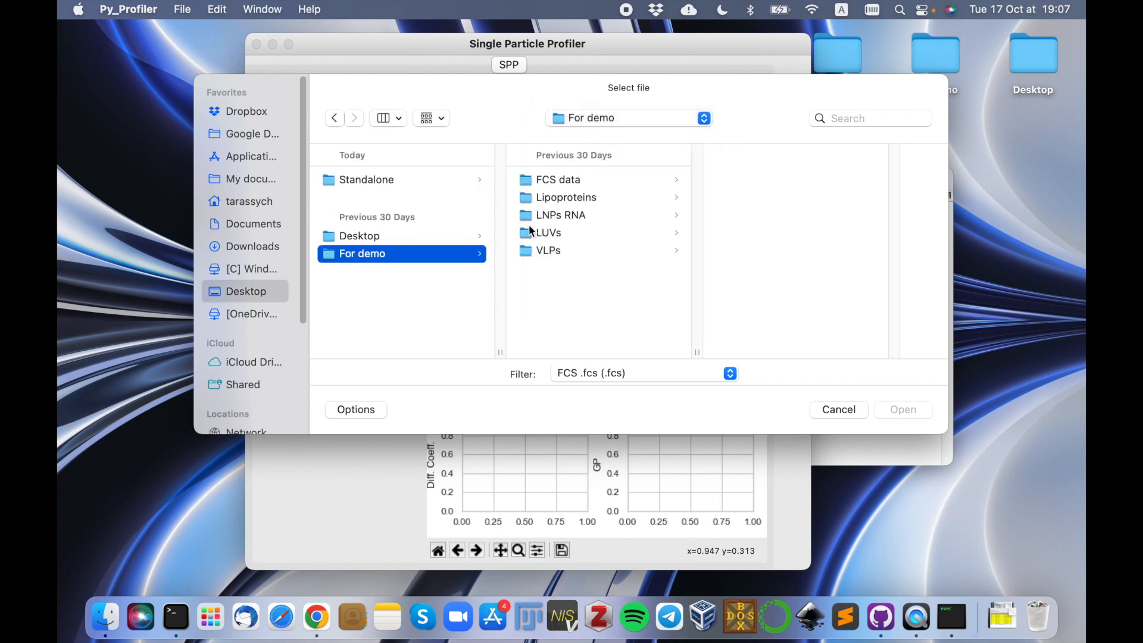
left_click(568, 233)
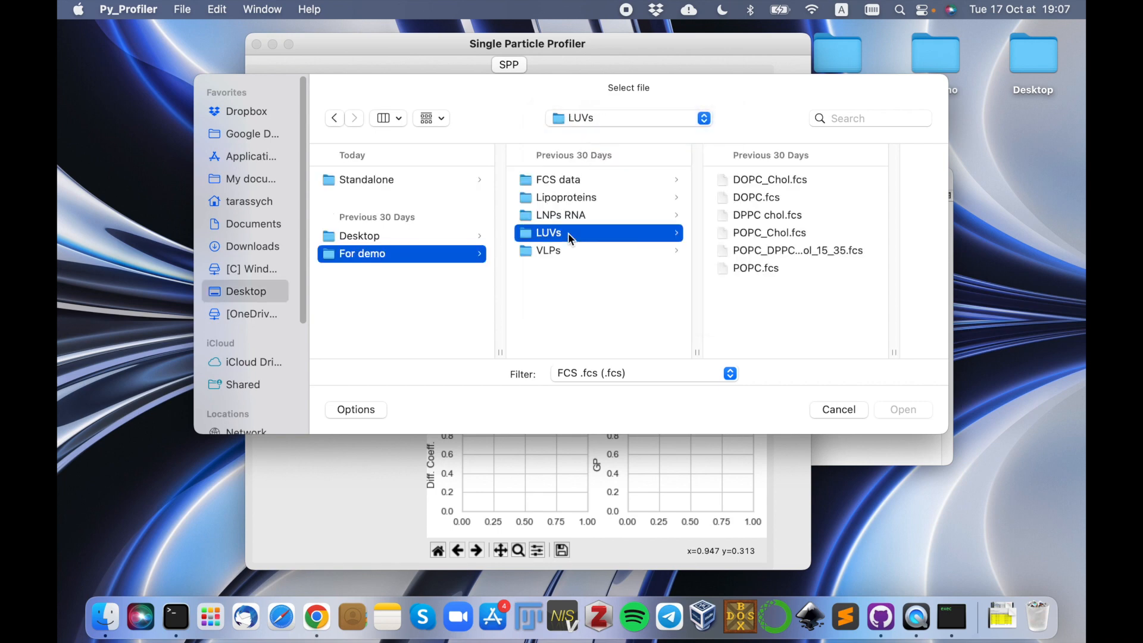
left_click_drag(772, 294, 726, 185)
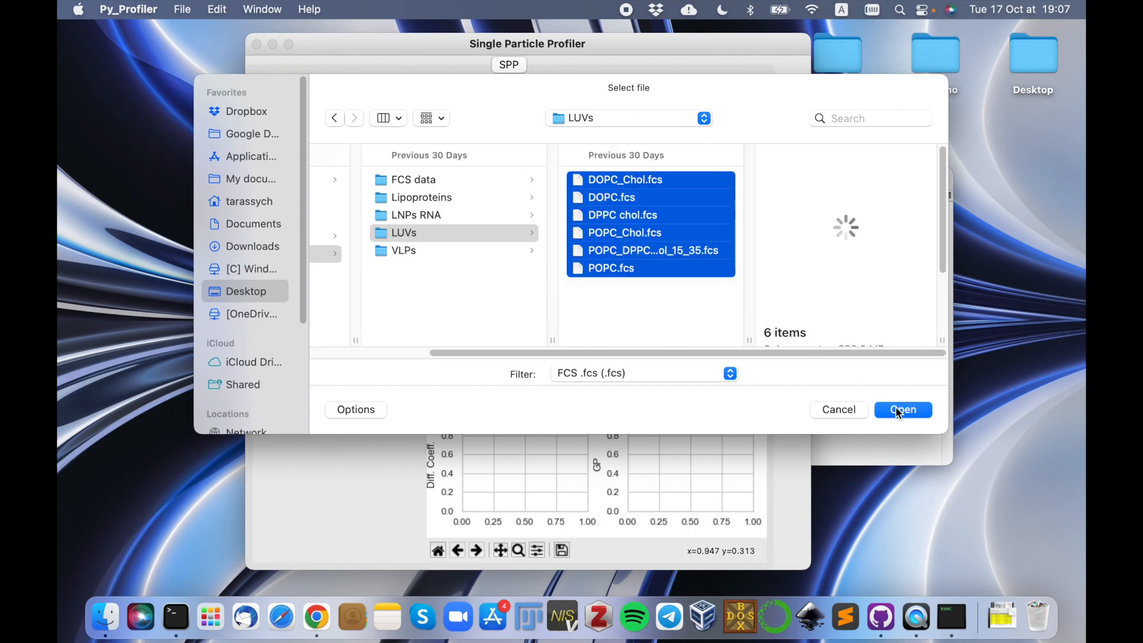
left_click(902, 409)
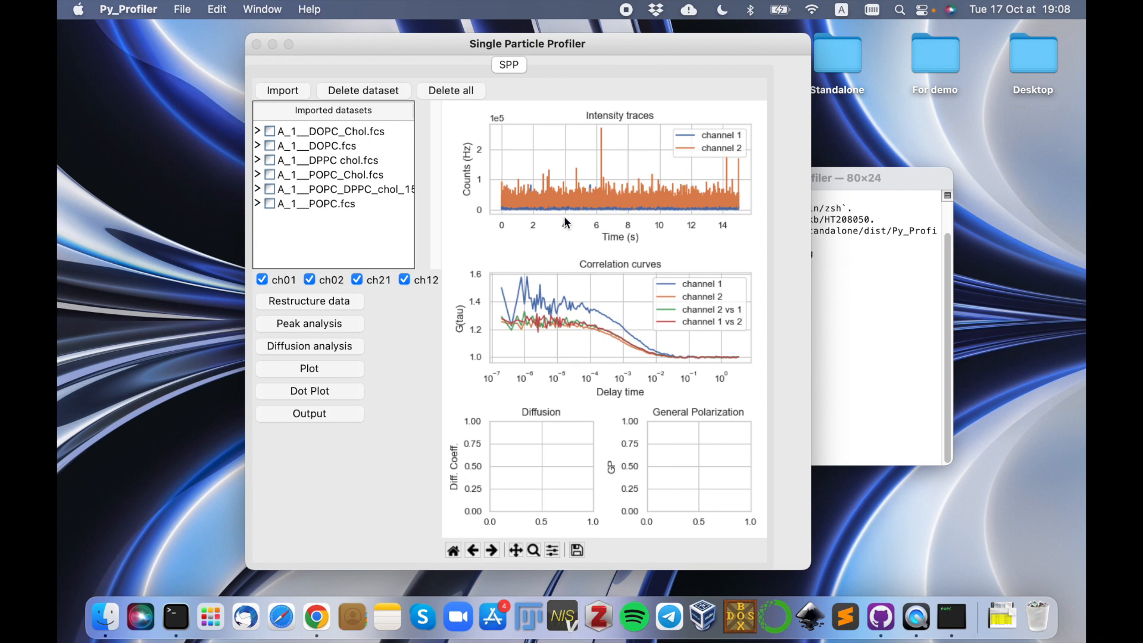
Hide and restore ch02, then ch01, to compare the intensity traces and correlation curves per channel.
left_click(313, 281)
left_click(332, 288)
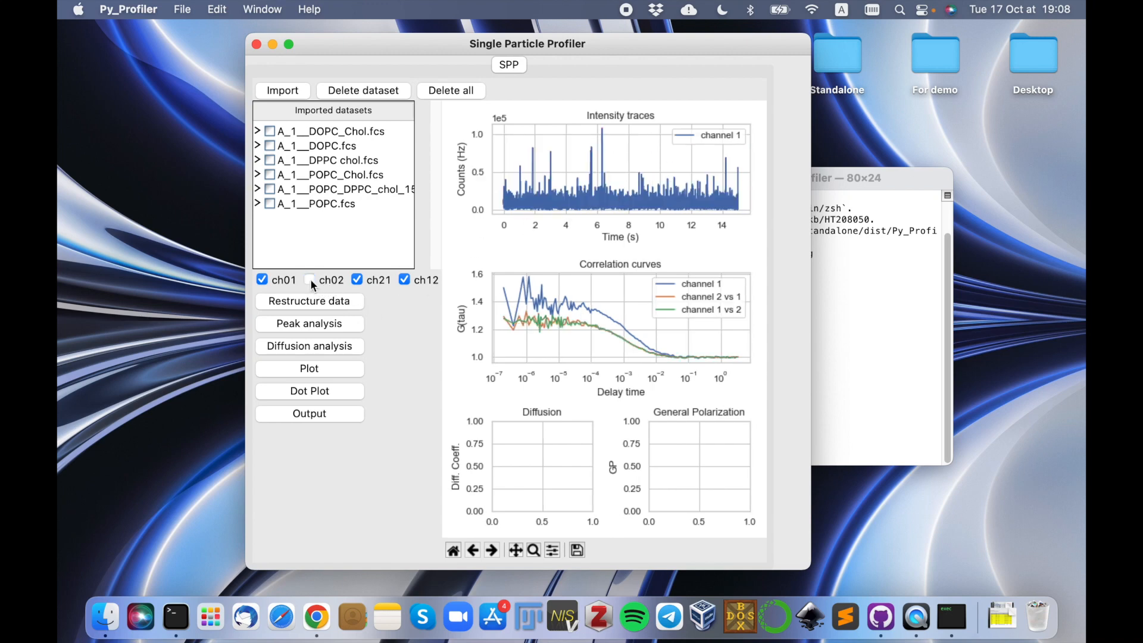
left_click(310, 280)
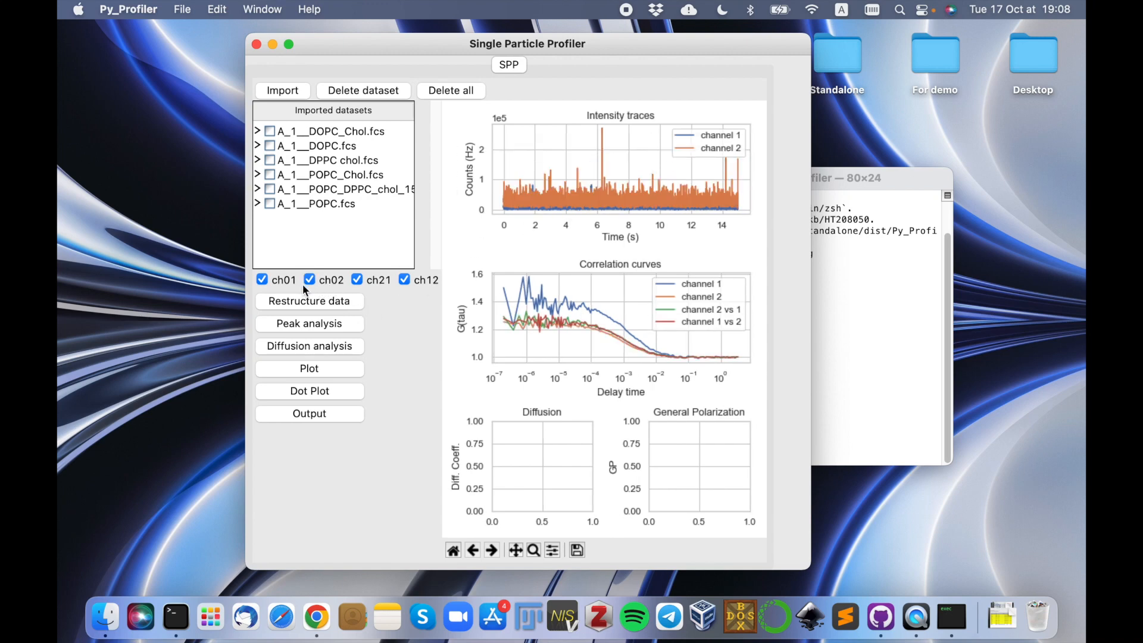
left_click(263, 279)
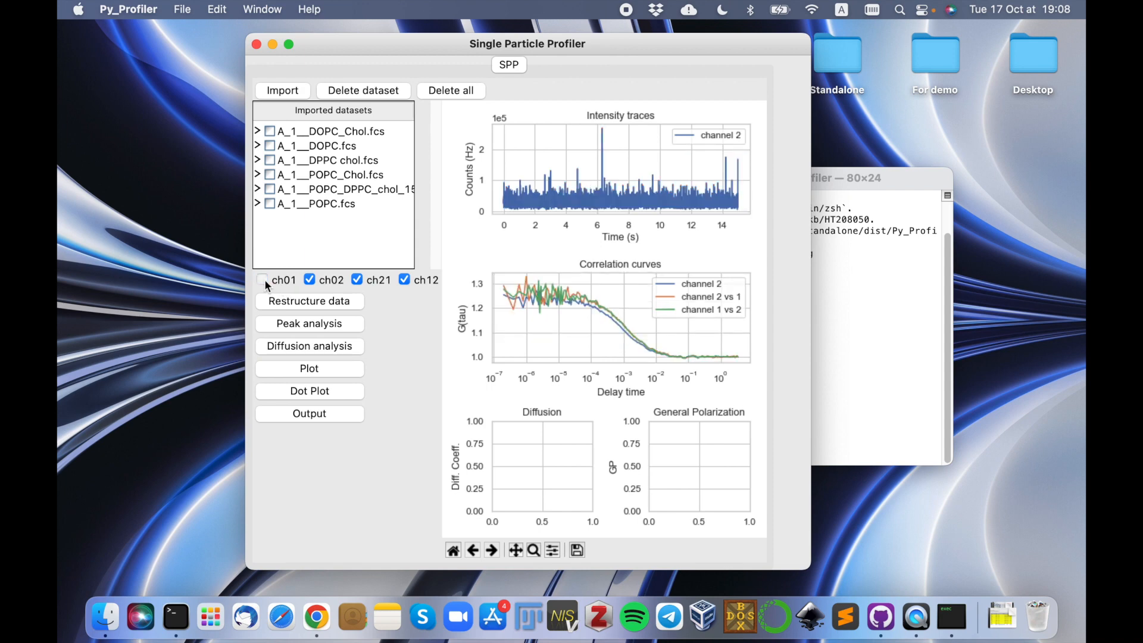
left_click(263, 280)
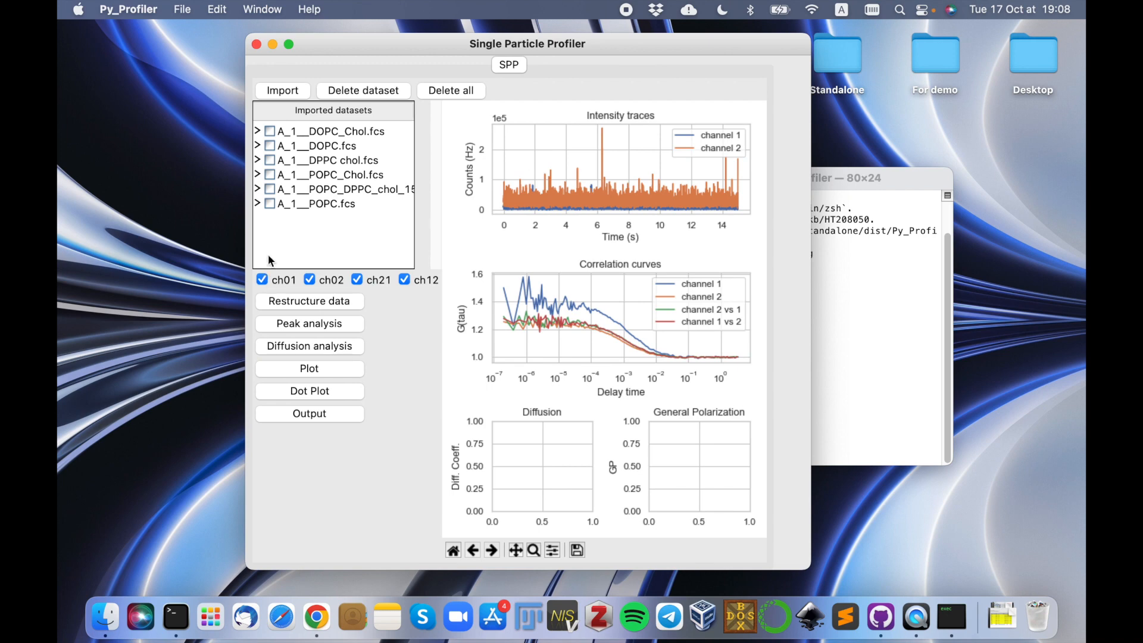
Inspect the curves of repetition 4 in the A_1__DOPC_Chol.fcs dataset and collapse its repetition list again.
left_click(258, 129)
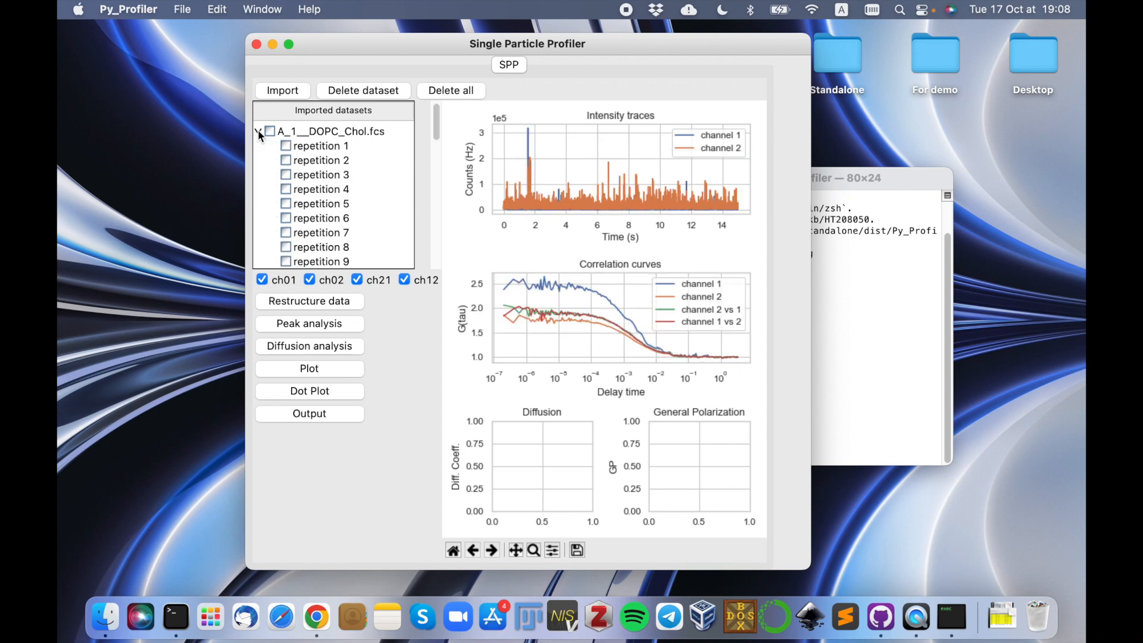
left_click(331, 190)
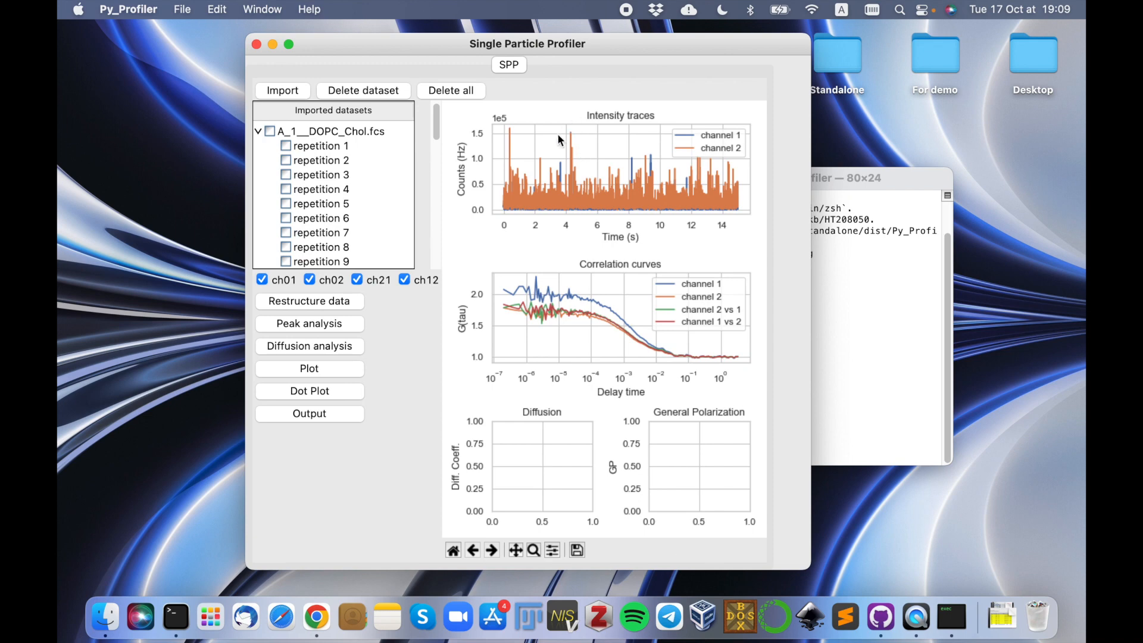
left_click(258, 131)
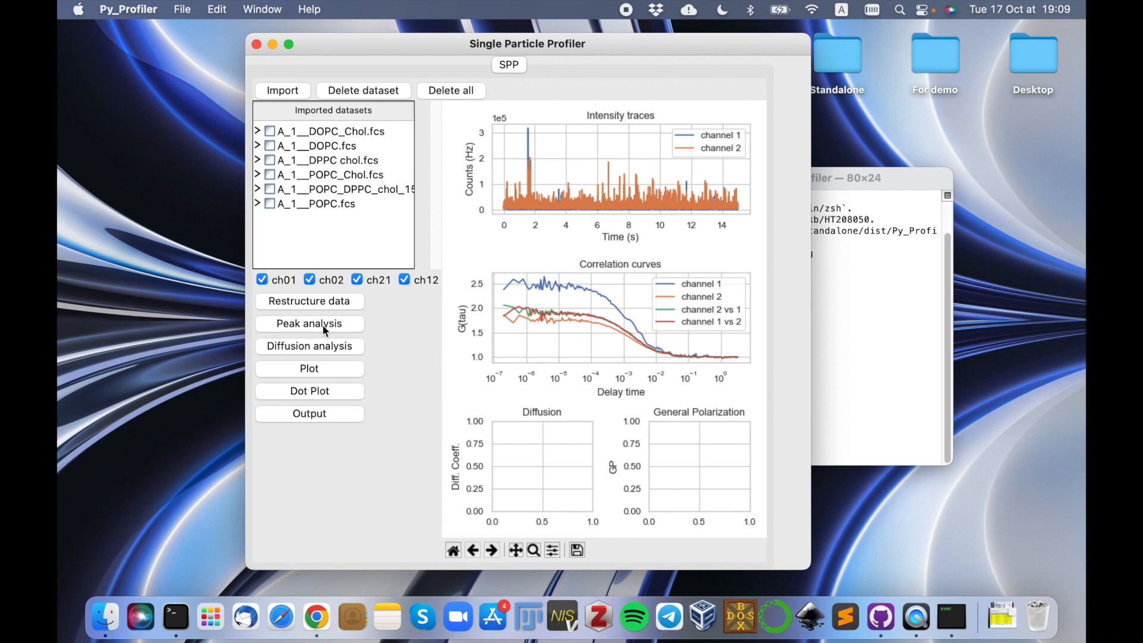
Open the peak analysis and enlarge its window in width and height to reveal all plots and fitting parameters.
left_click(349, 324)
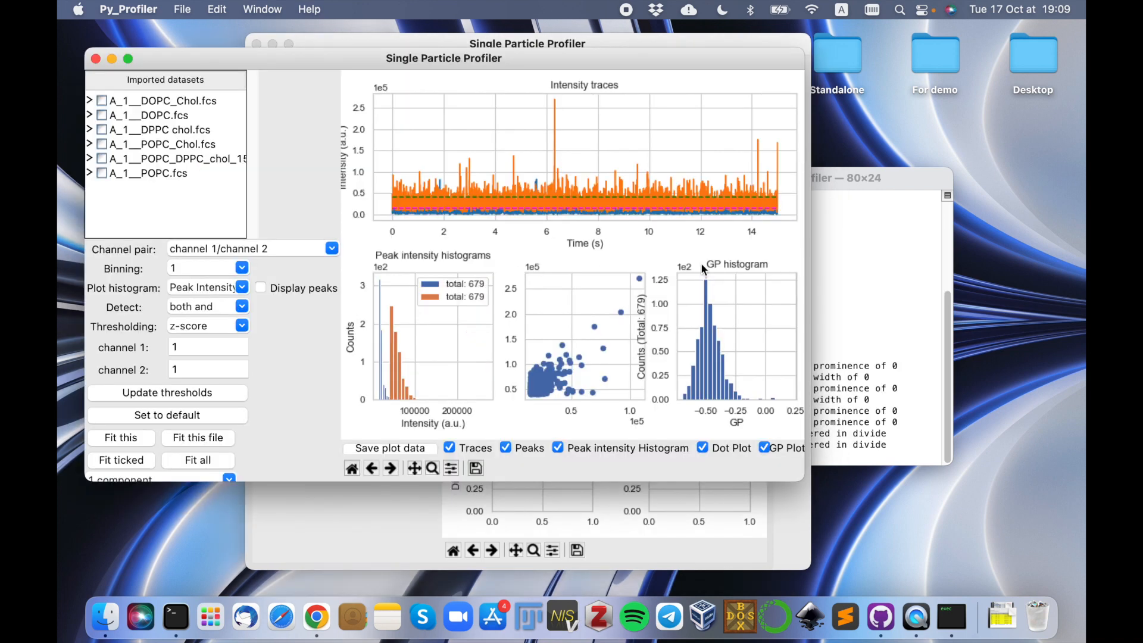
left_click_drag(805, 232, 889, 227)
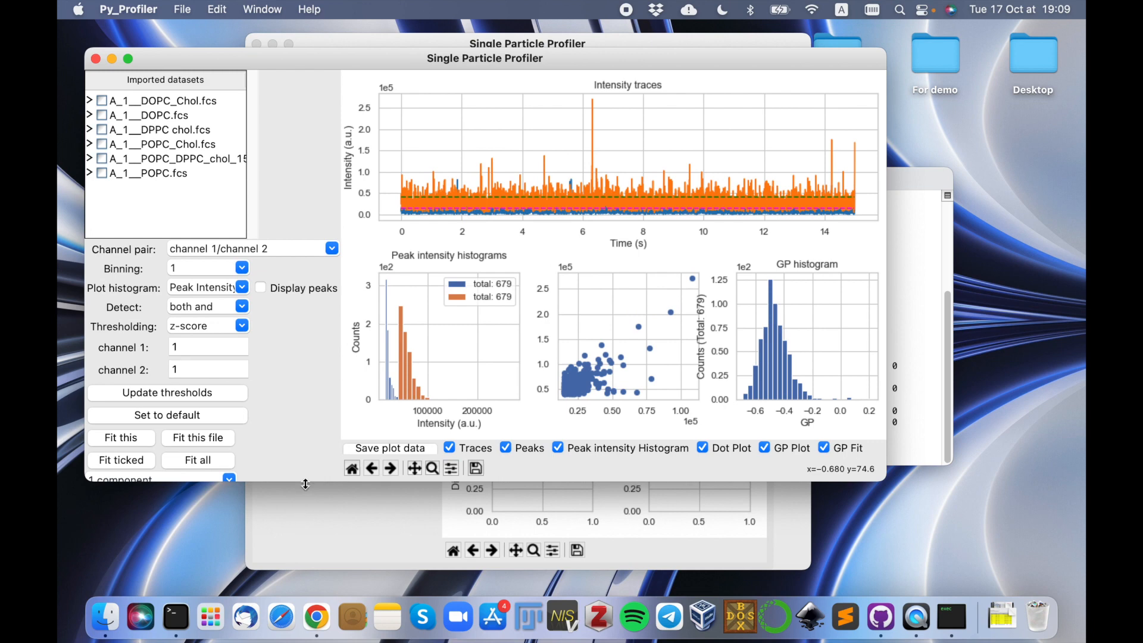
left_click_drag(304, 563, 303, 592)
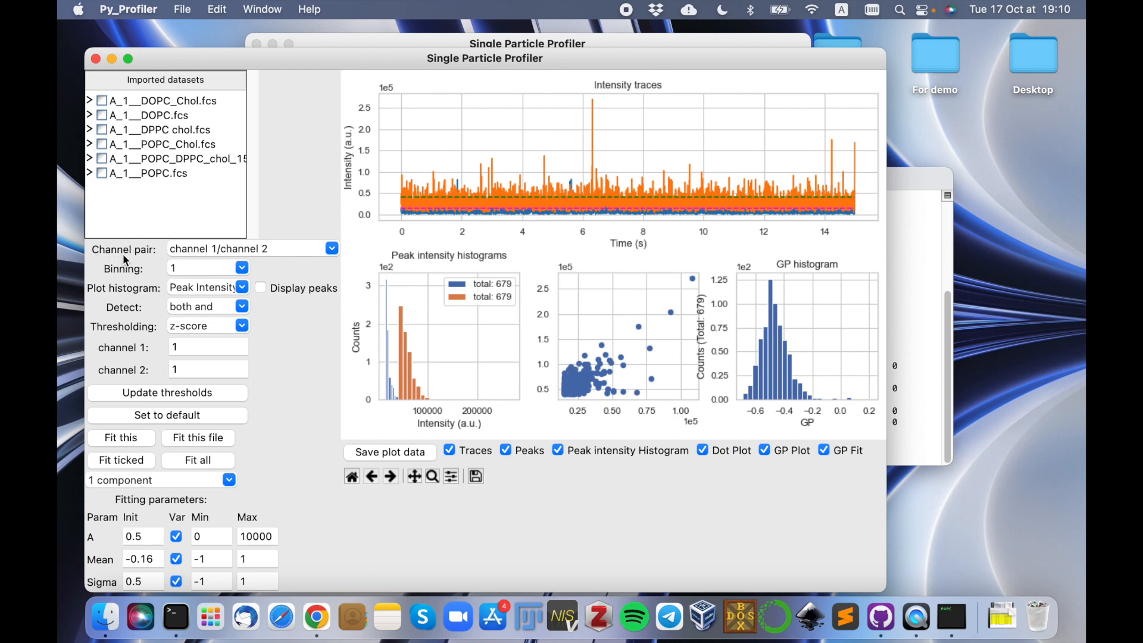
Select the channel 1/channel 2 pair and try a binning of 40 before setting it to 10.
left_click(332, 250)
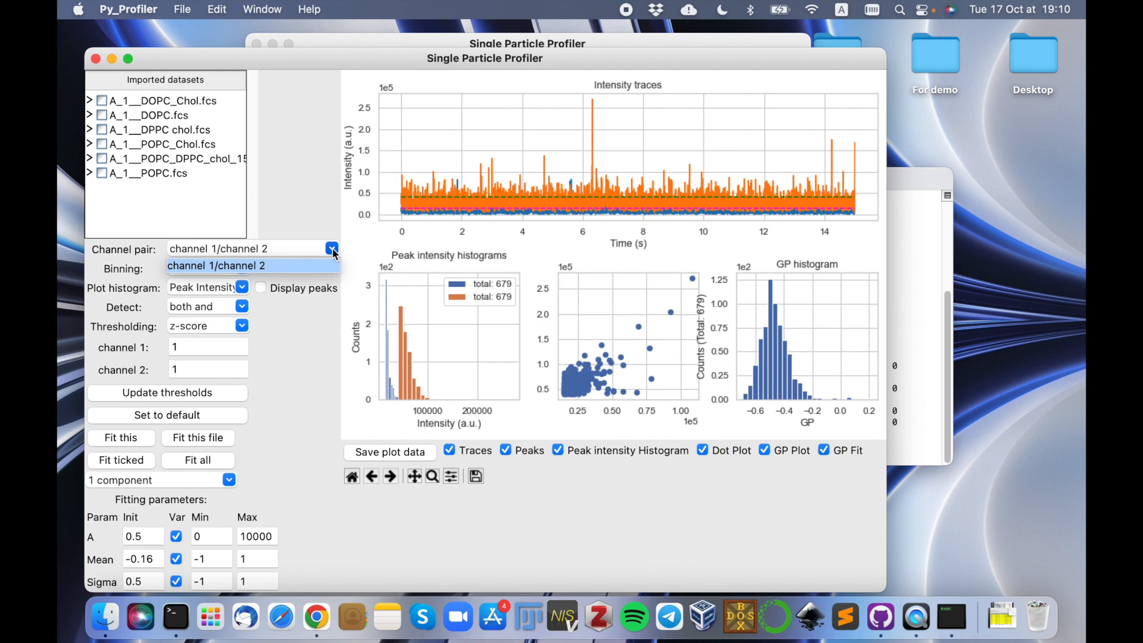
left_click(255, 264)
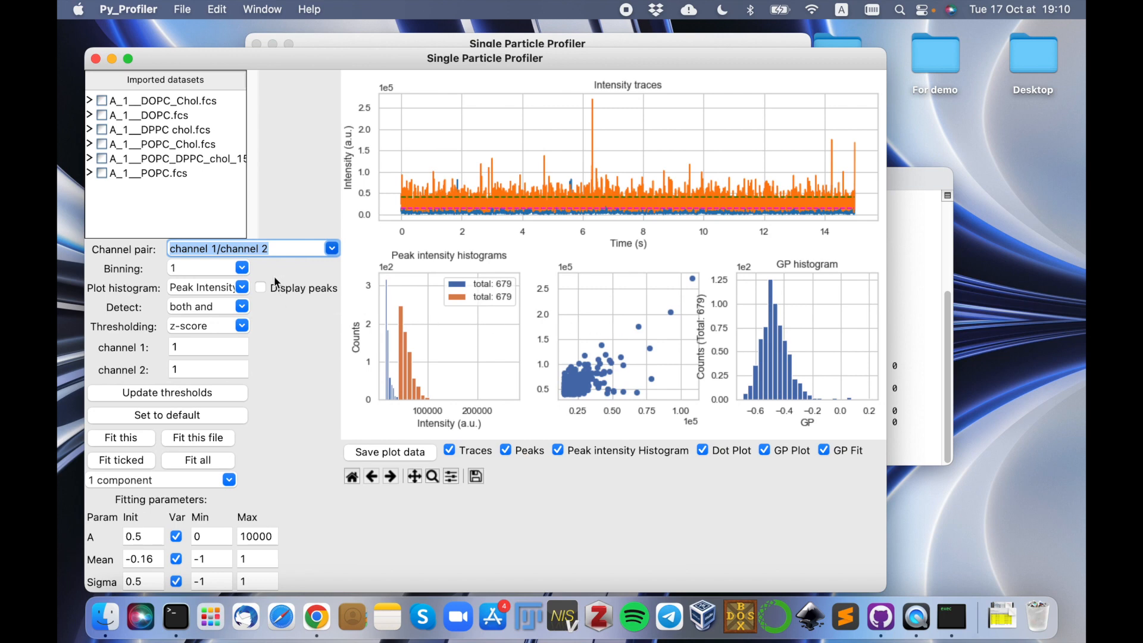
left_click(243, 268)
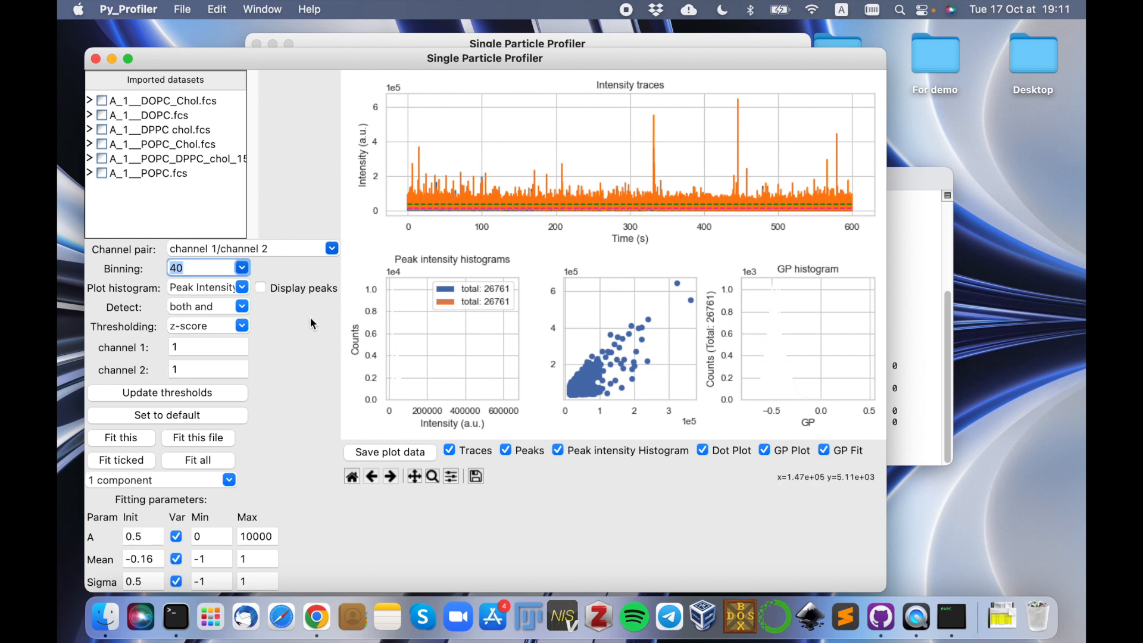
left_click(213, 270)
left_click(177, 352)
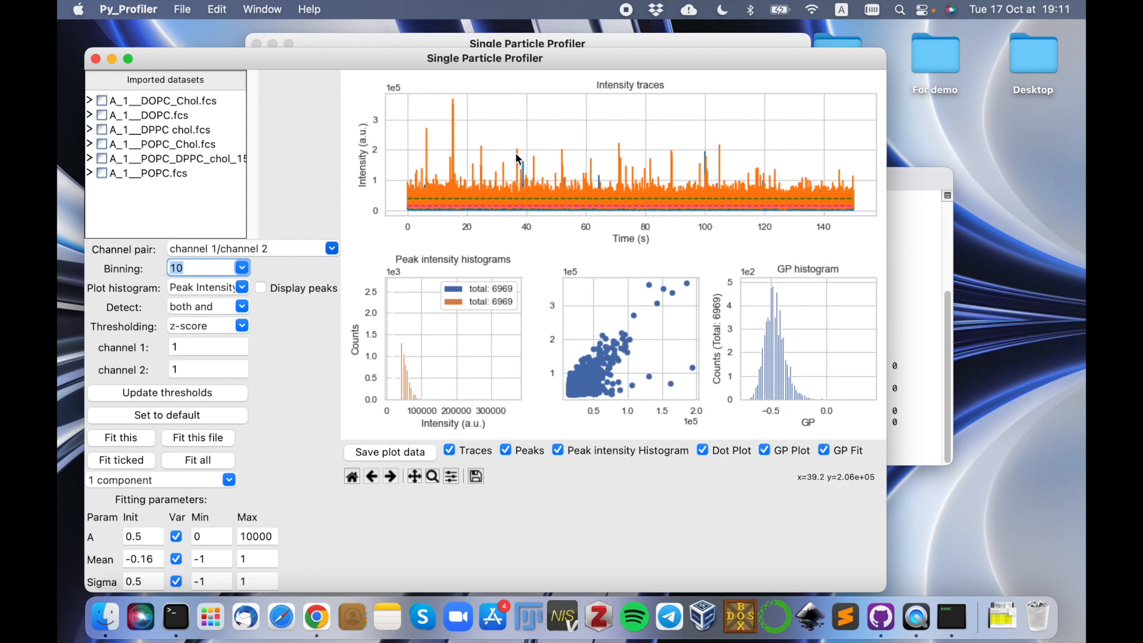
Review the histogram types while keeping Peak Intensity, and turn on the display of detected peaks.
left_click(241, 288)
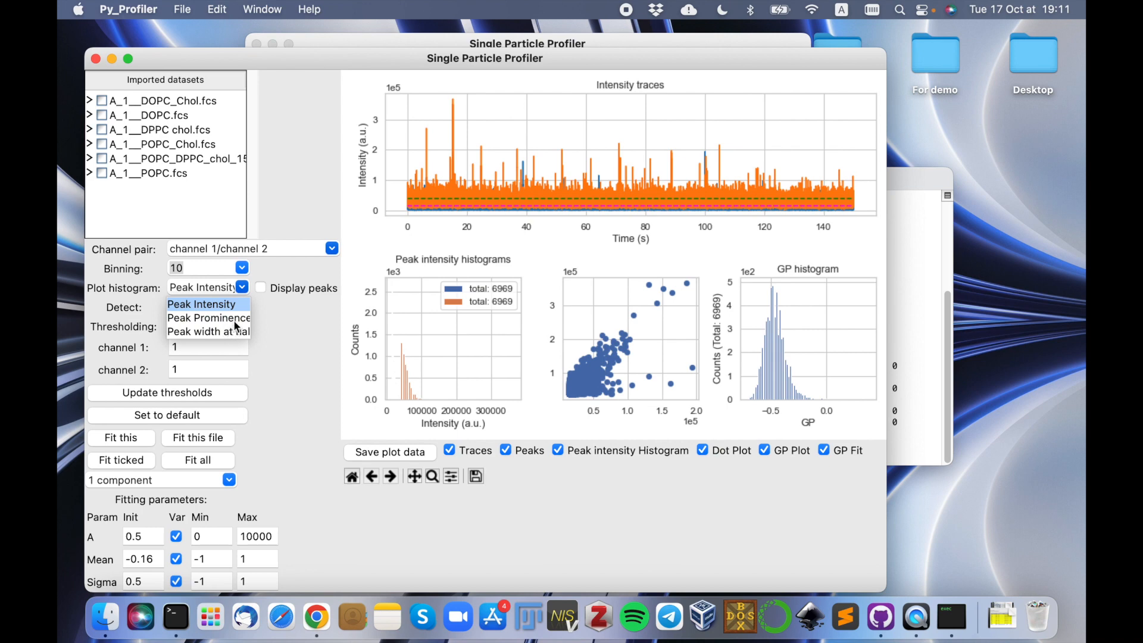
left_click(243, 288)
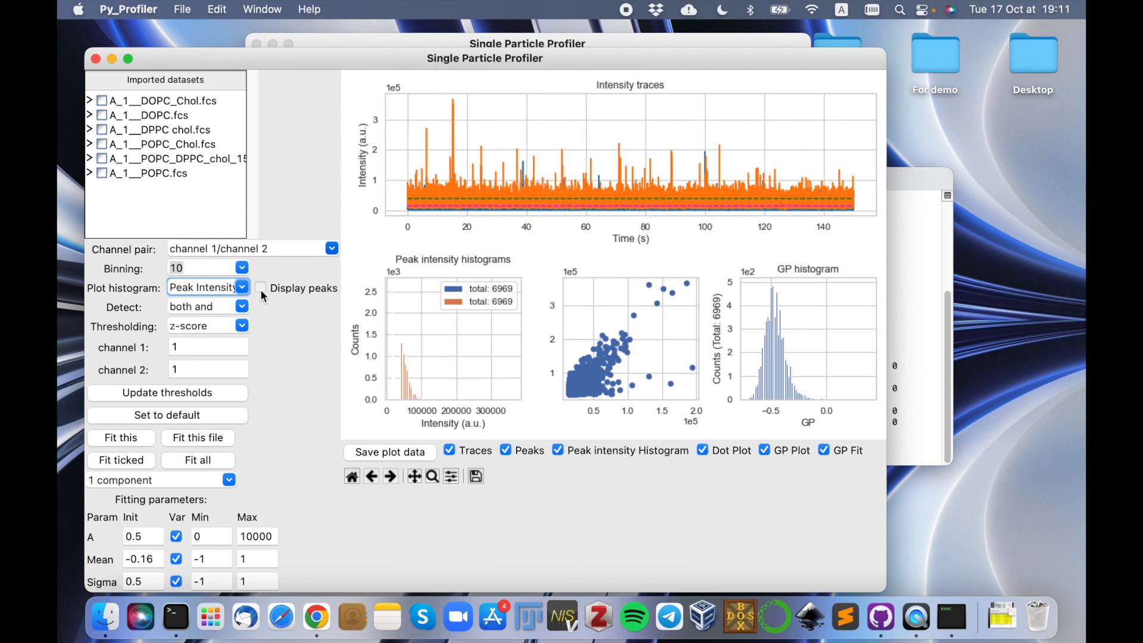
left_click(261, 289)
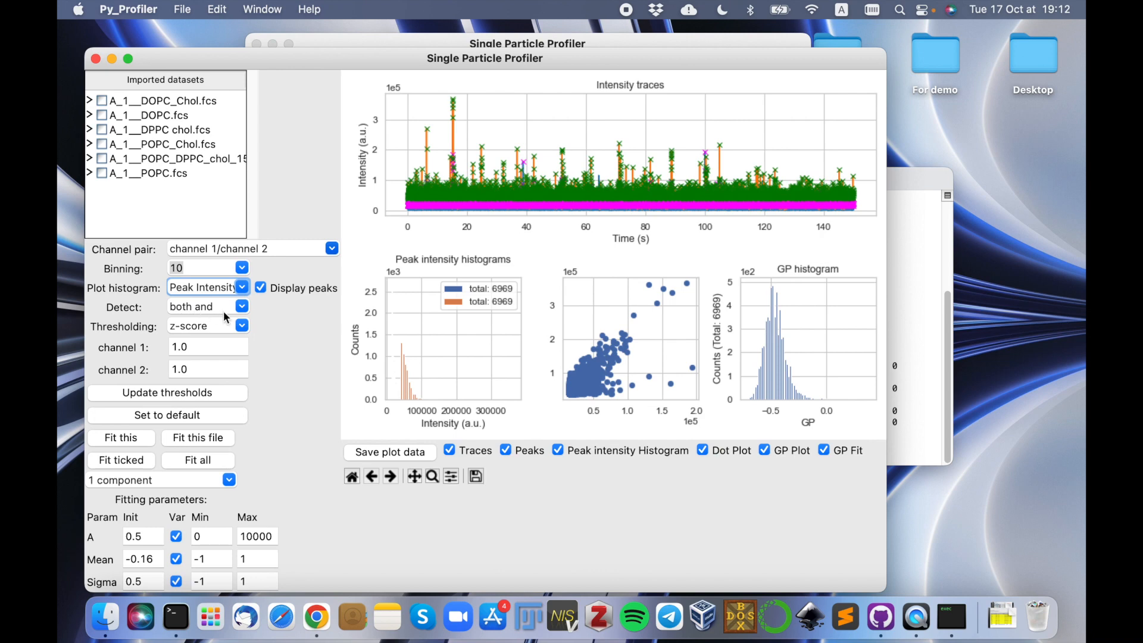
Try peak detection with channel 1, channel 2 and both or, and return the detection mode to both and.
left_click(243, 307)
left_click(229, 351)
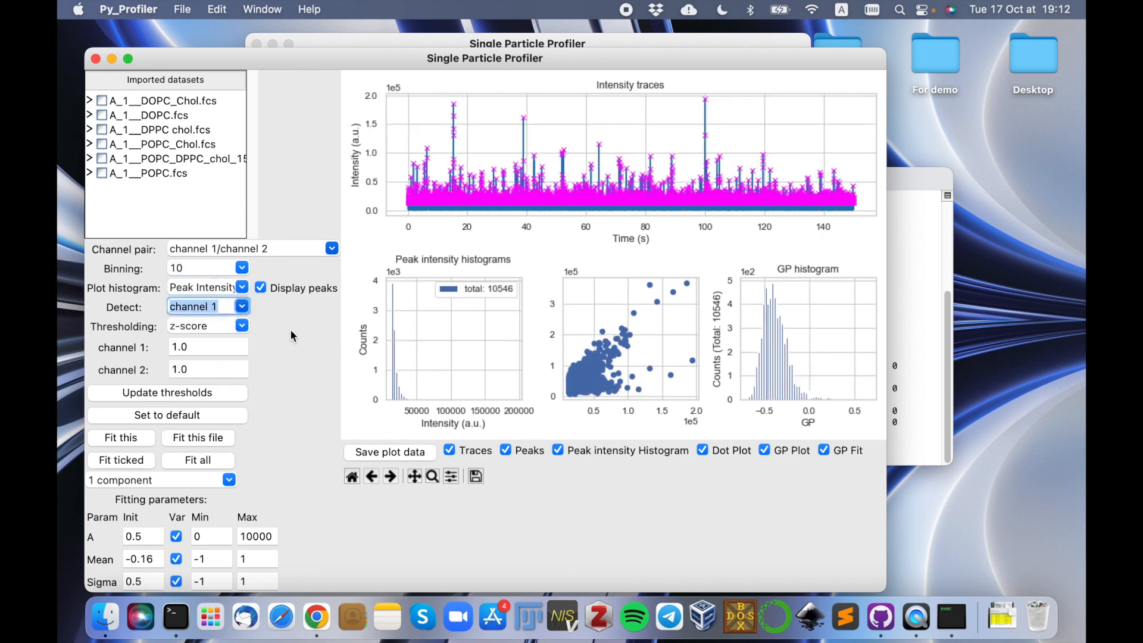
left_click(243, 307)
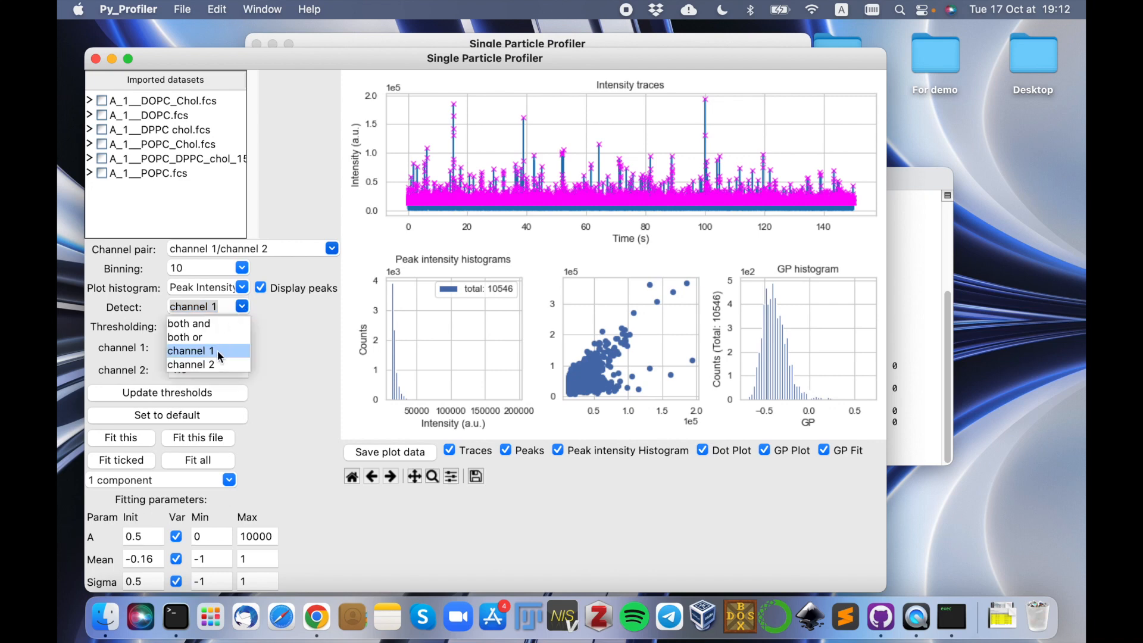
left_click(211, 365)
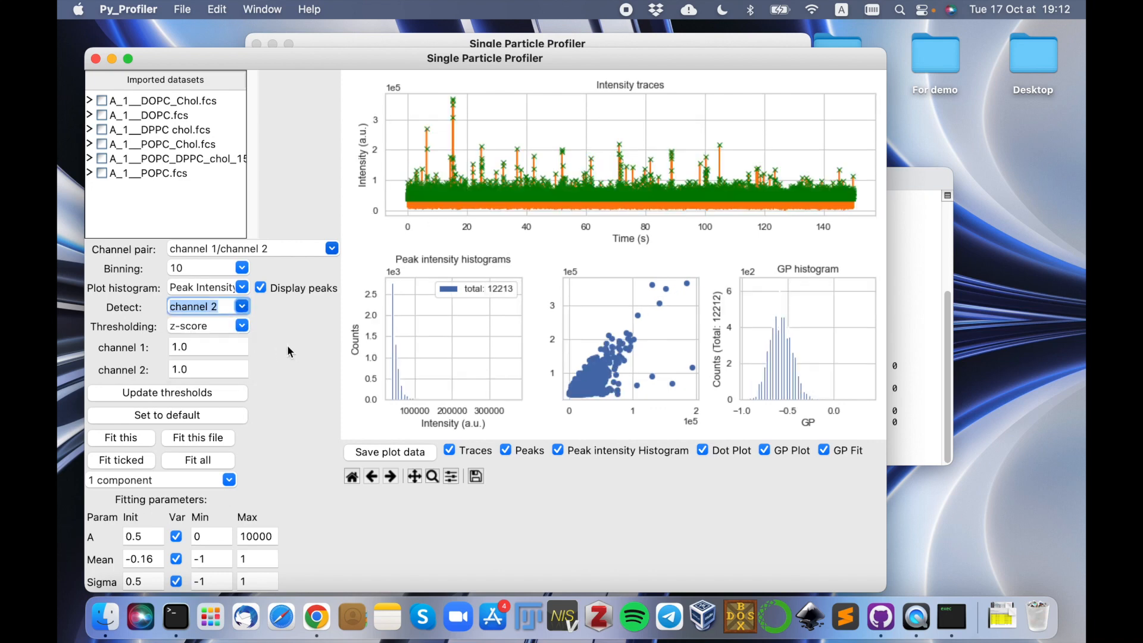
left_click(242, 307)
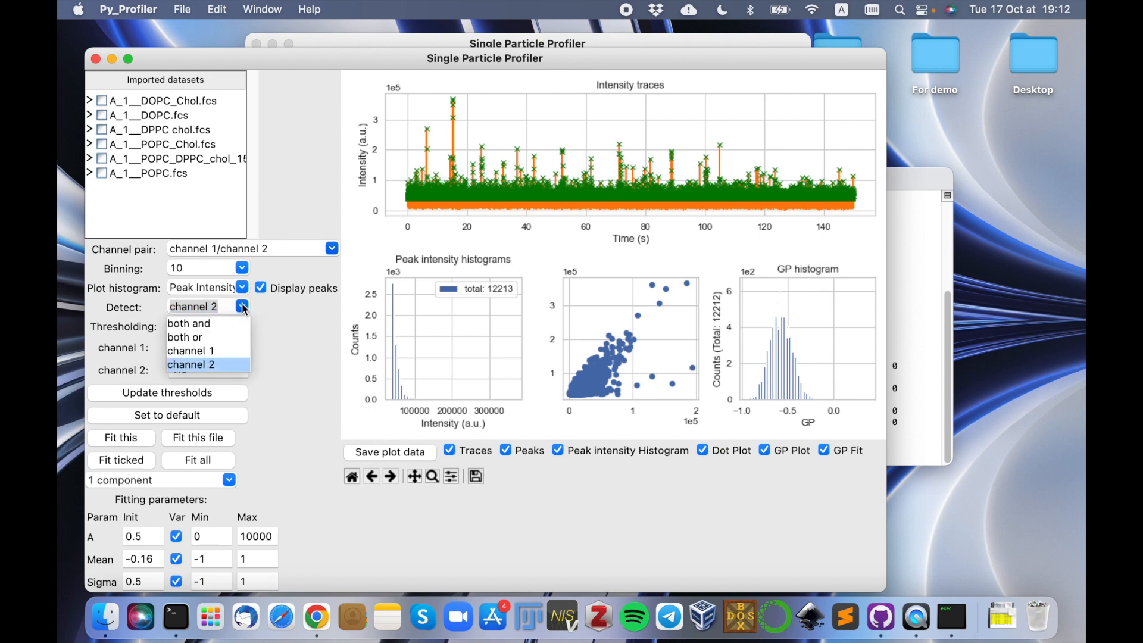
left_click(202, 337)
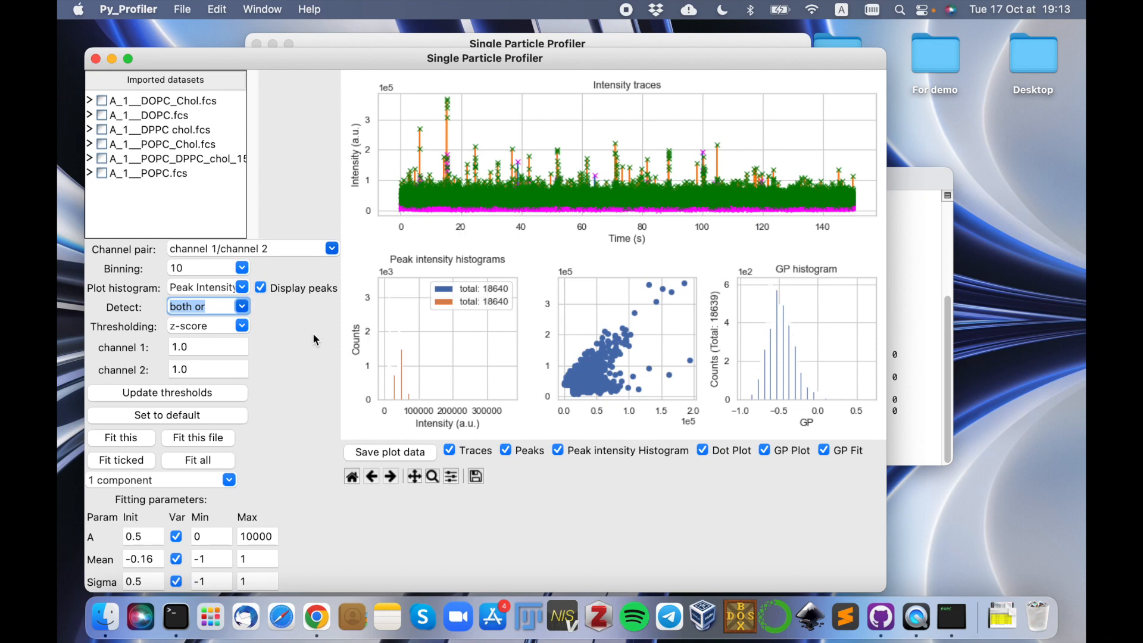
left_click(241, 307)
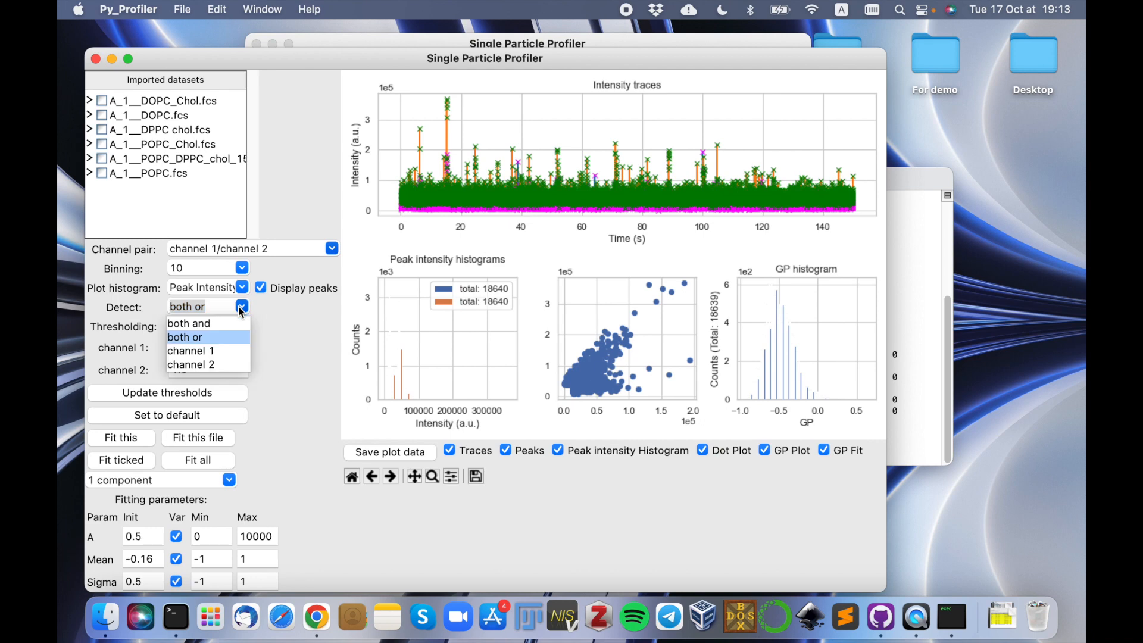
left_click(194, 325)
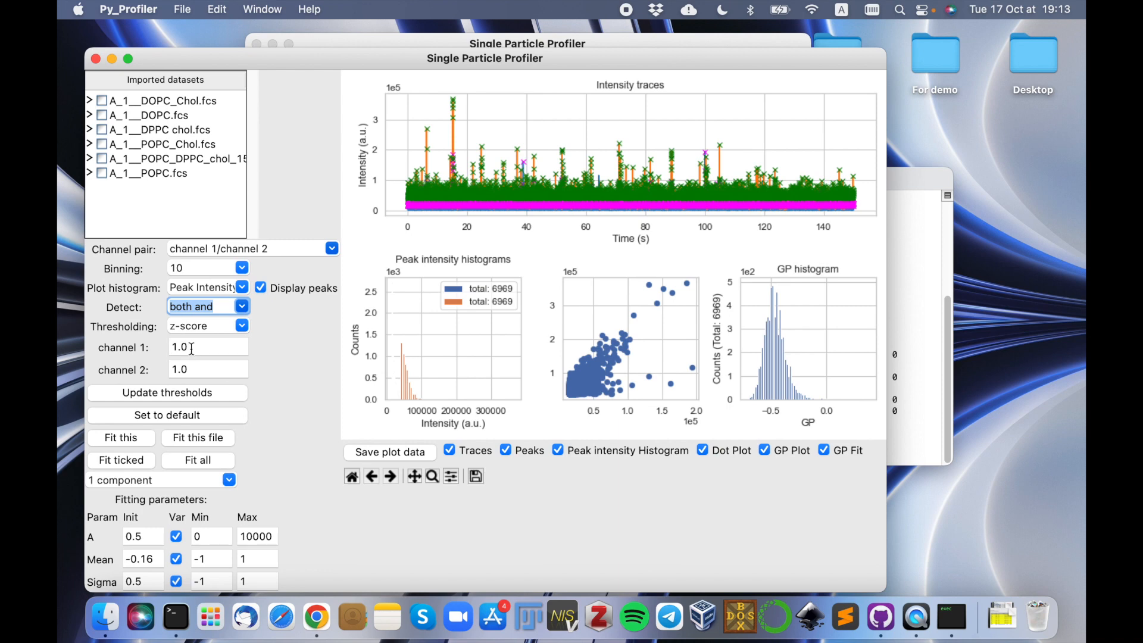
Set the z-score thresholds of channel 1 and channel 2 to 2 and update the thresholds.
left_click_drag(192, 348, 172, 348)
type("2")
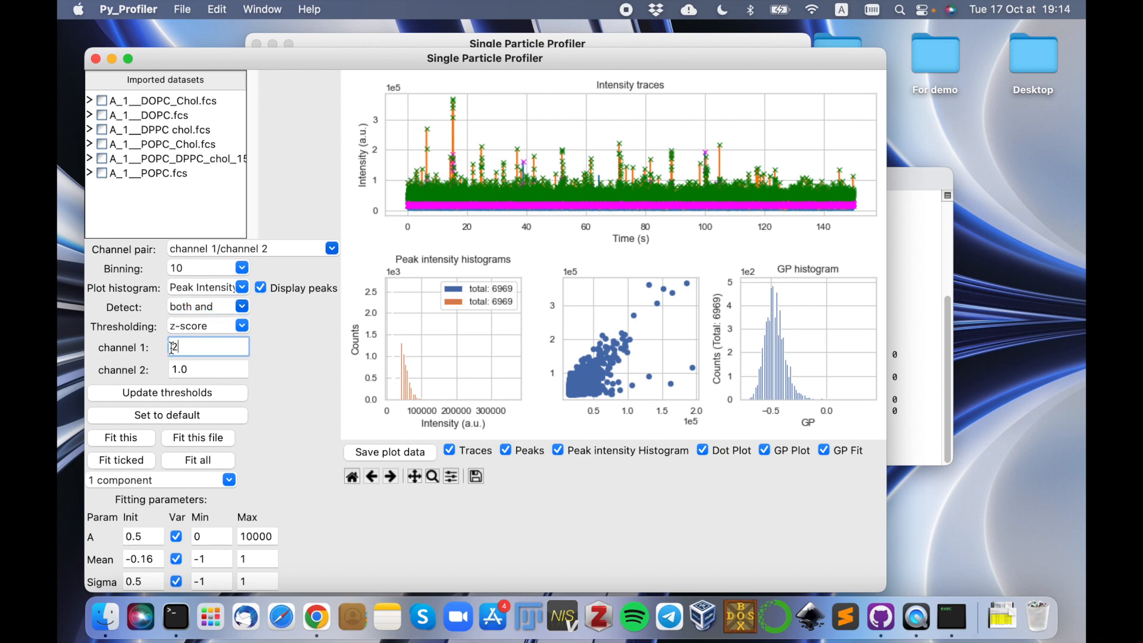
left_click_drag(192, 371, 166, 372)
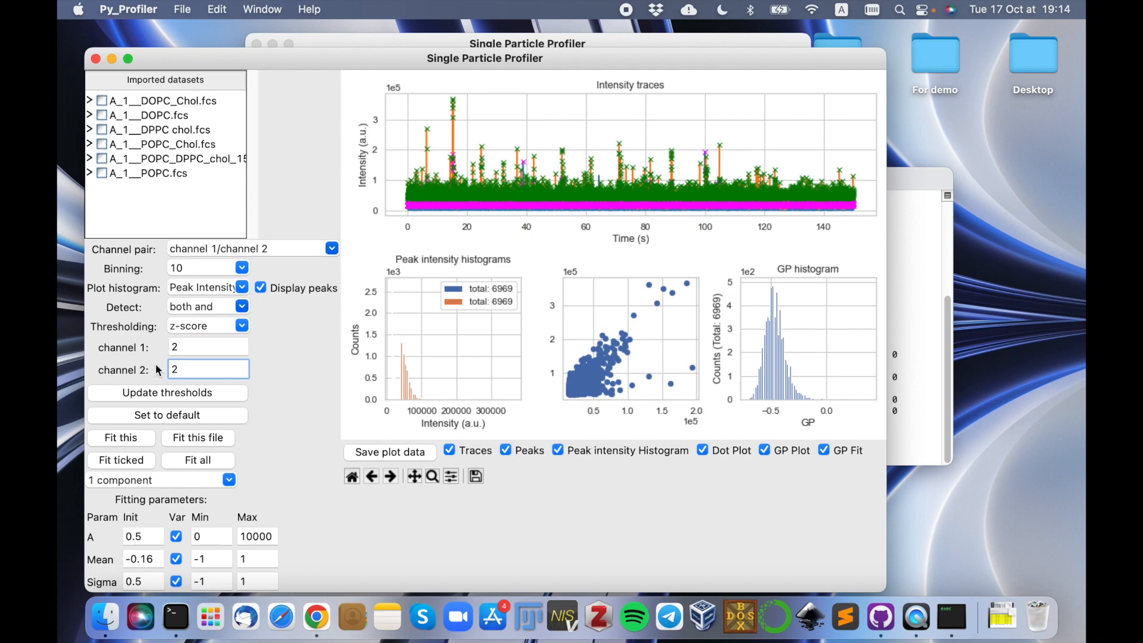
left_click(172, 391)
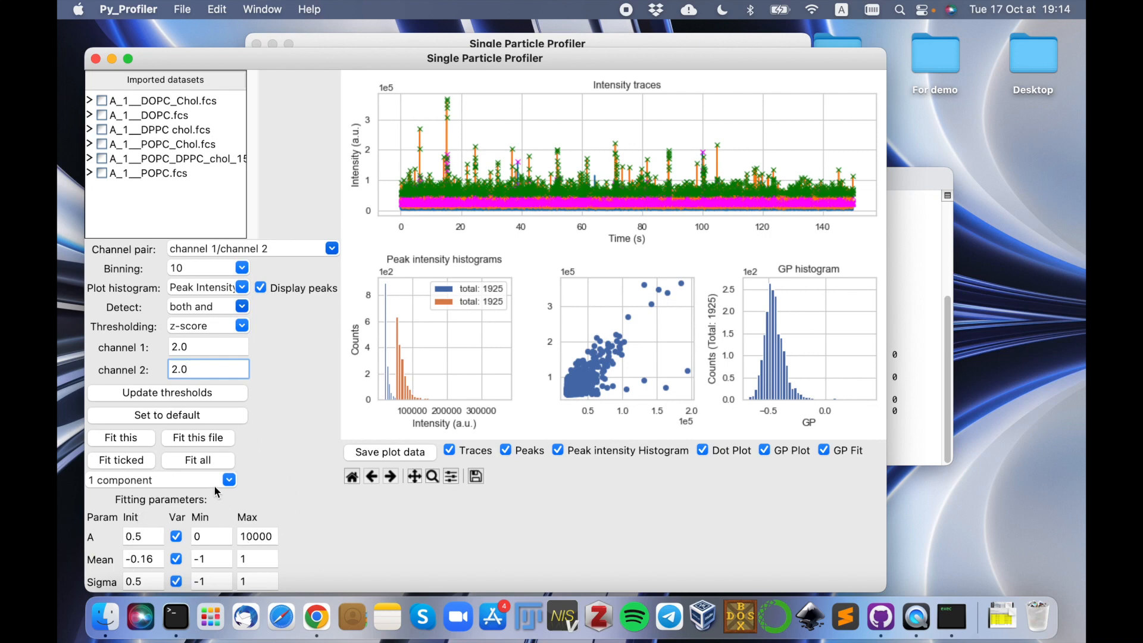
Fit the current GP histogram with a single component, keeping the default fitting parameters.
left_click(173, 486)
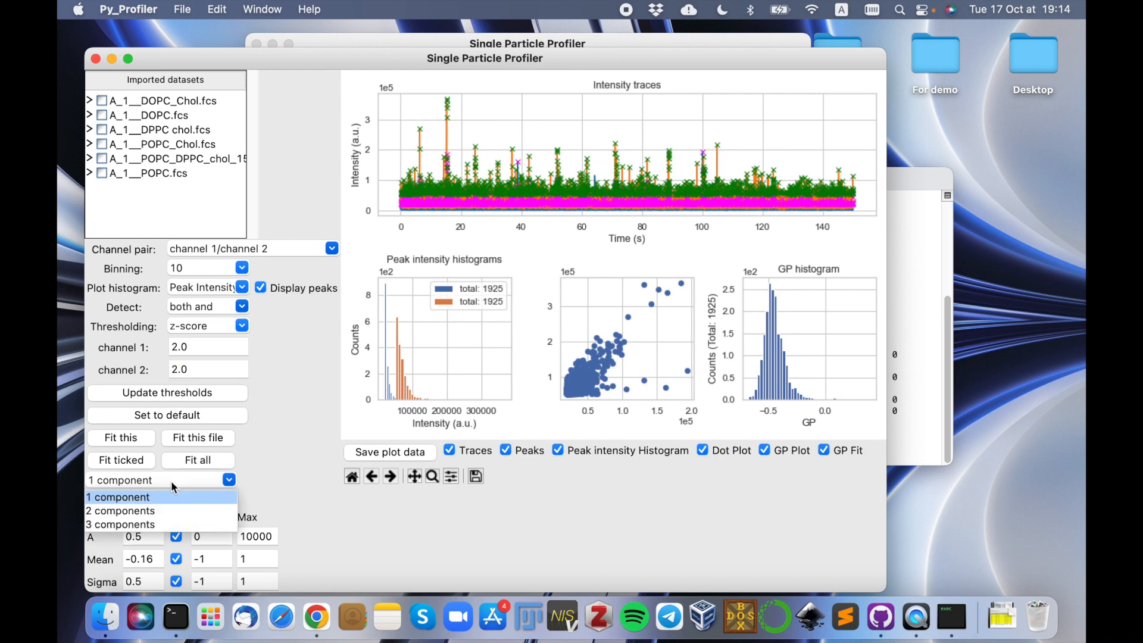
left_click(174, 487)
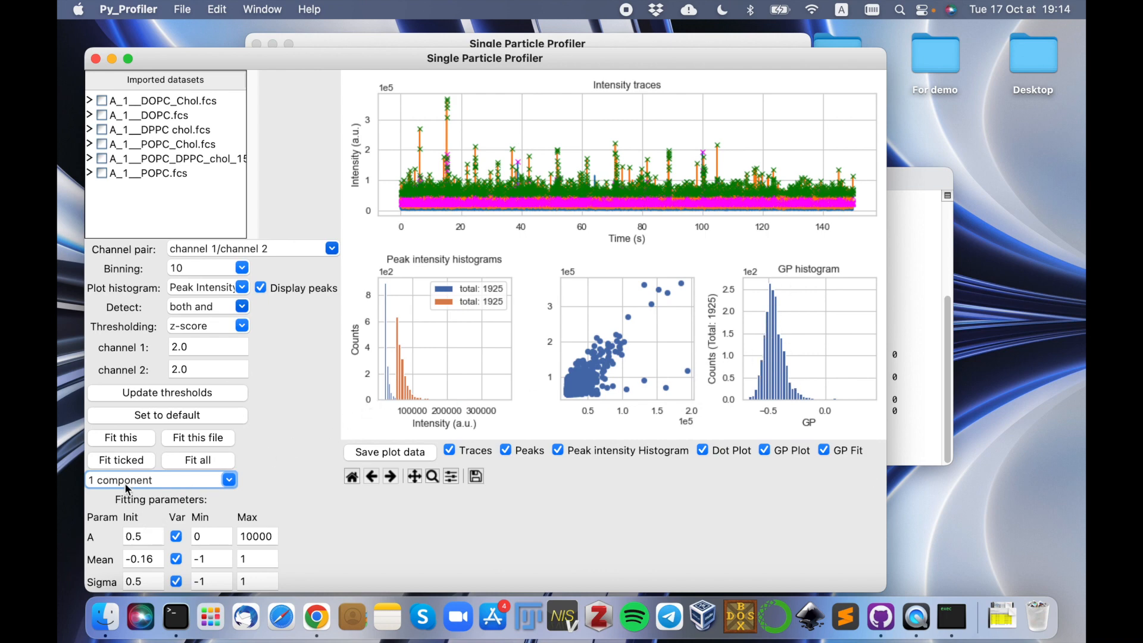
left_click(136, 444)
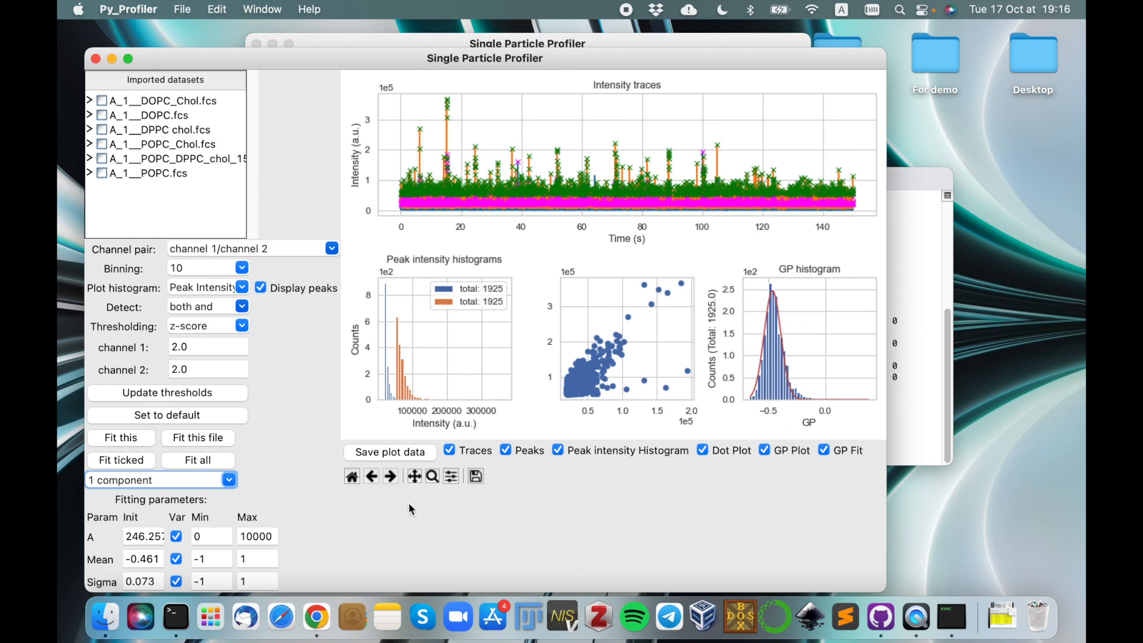
Save the plot data with all plots included, and open the exported A_1__POPC.fcs_Plots_gp.xlsx from the LUVs demo folder in full-screen Excel.
left_click(413, 457)
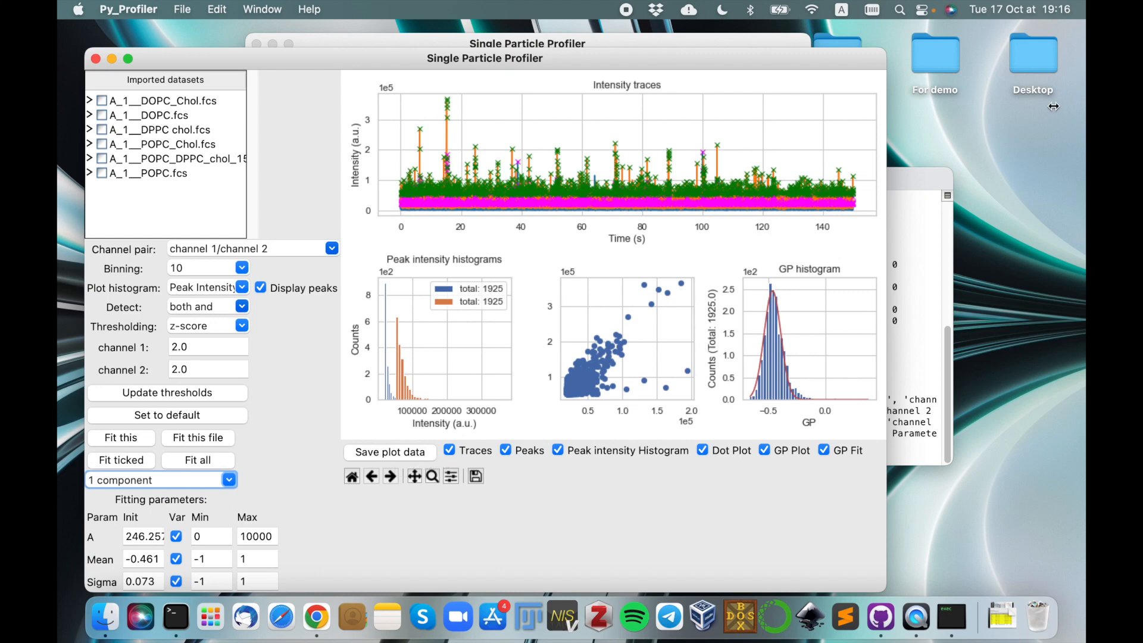
double_click(934, 62)
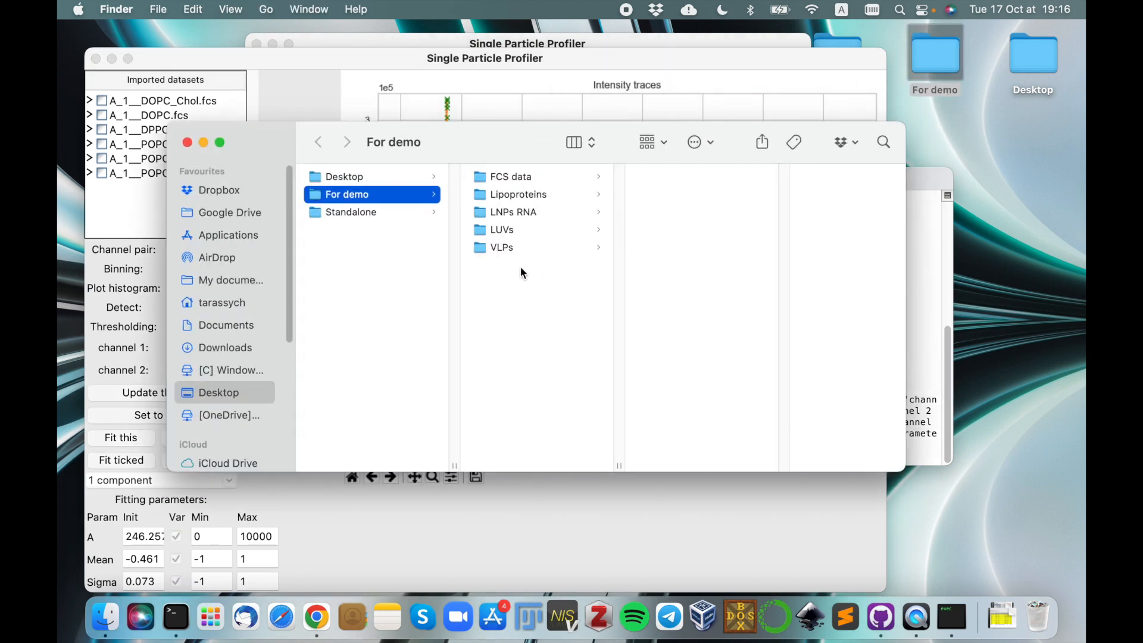
left_click(524, 230)
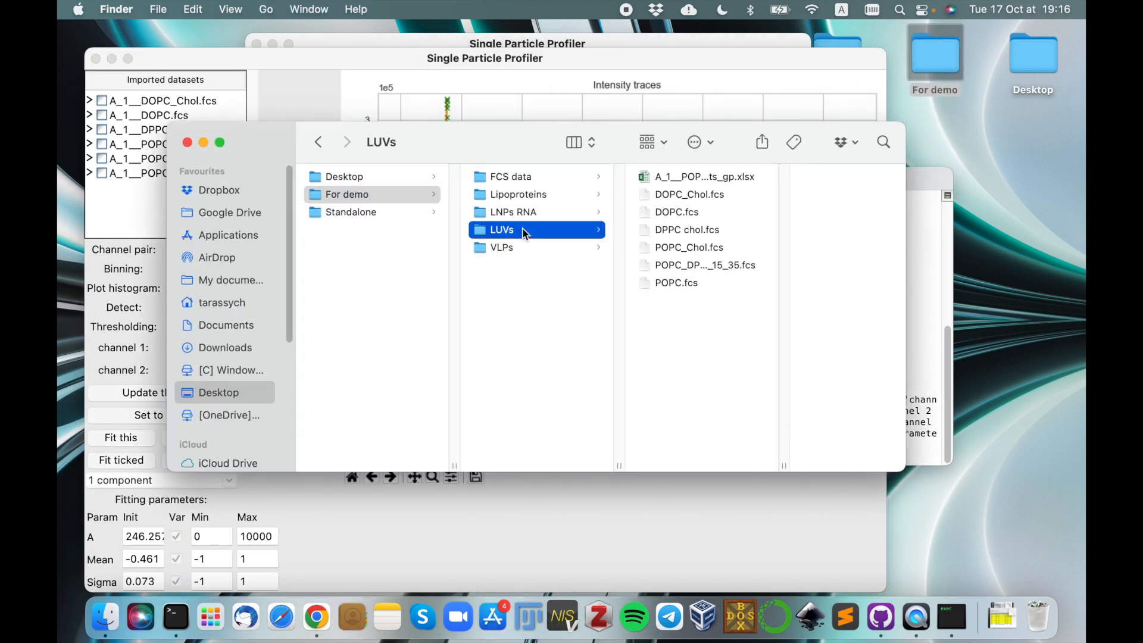
double_click(714, 177)
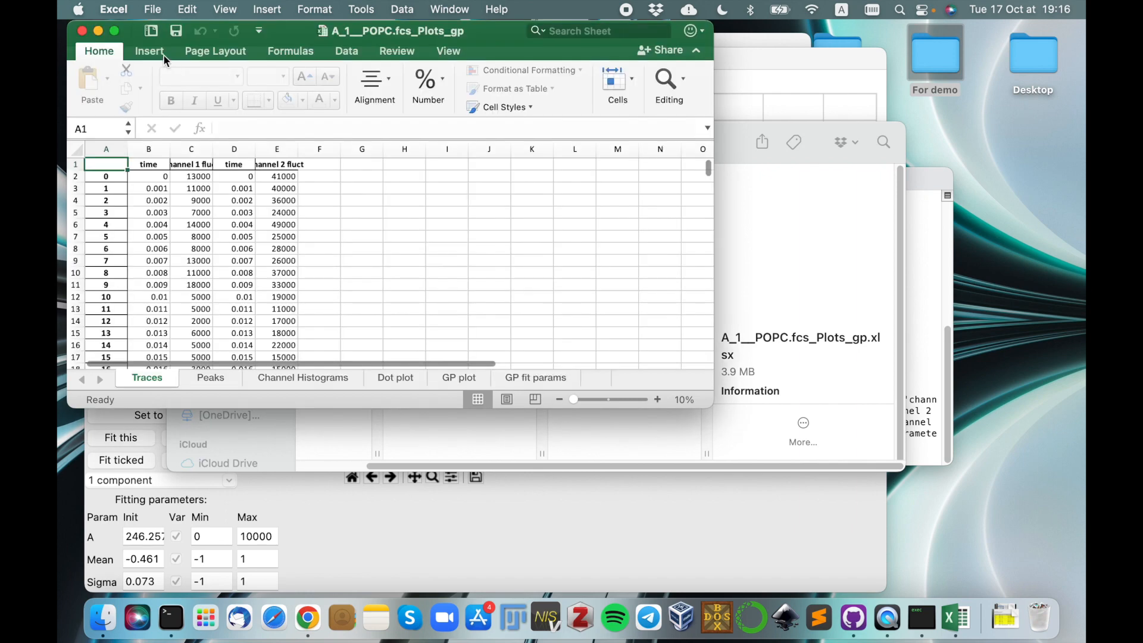
left_click(116, 31)
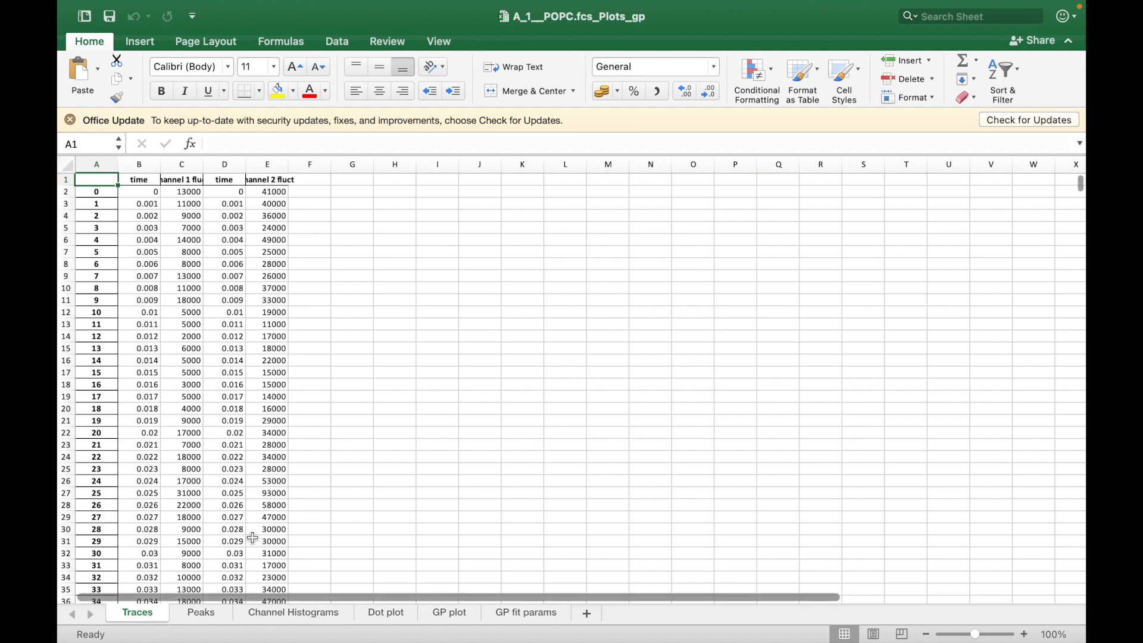
Examine the Peaks sheet's channel 1 peaks, prominences, widths and norm columns and its channel 2 peaks, widening columns F and H for readability.
left_click(209, 617)
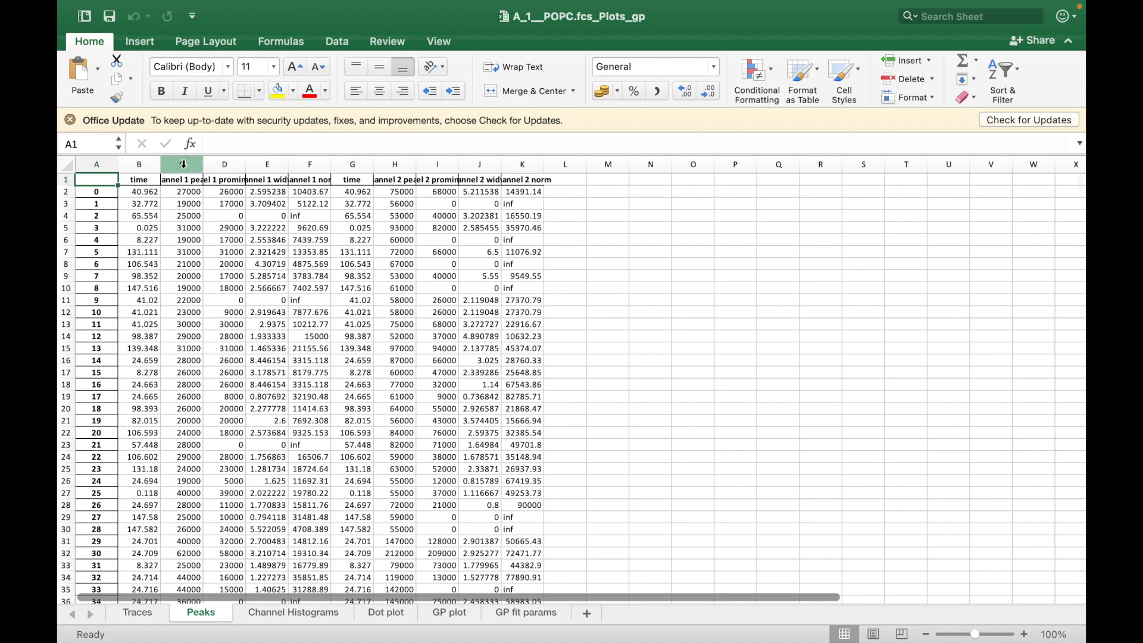
left_click(181, 164)
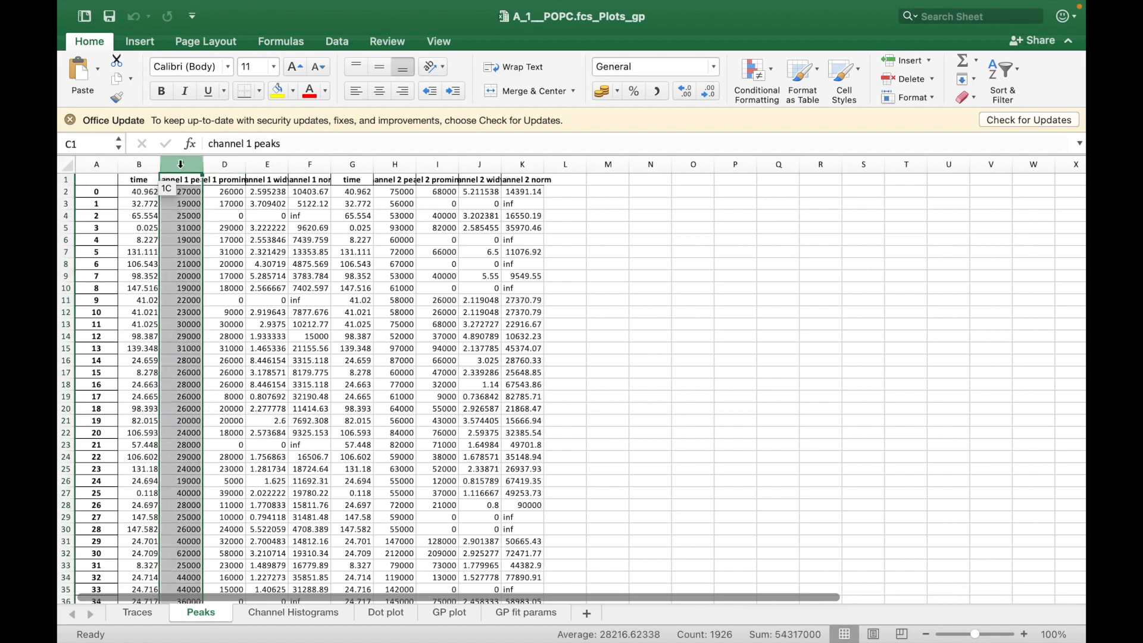
left_click(225, 164)
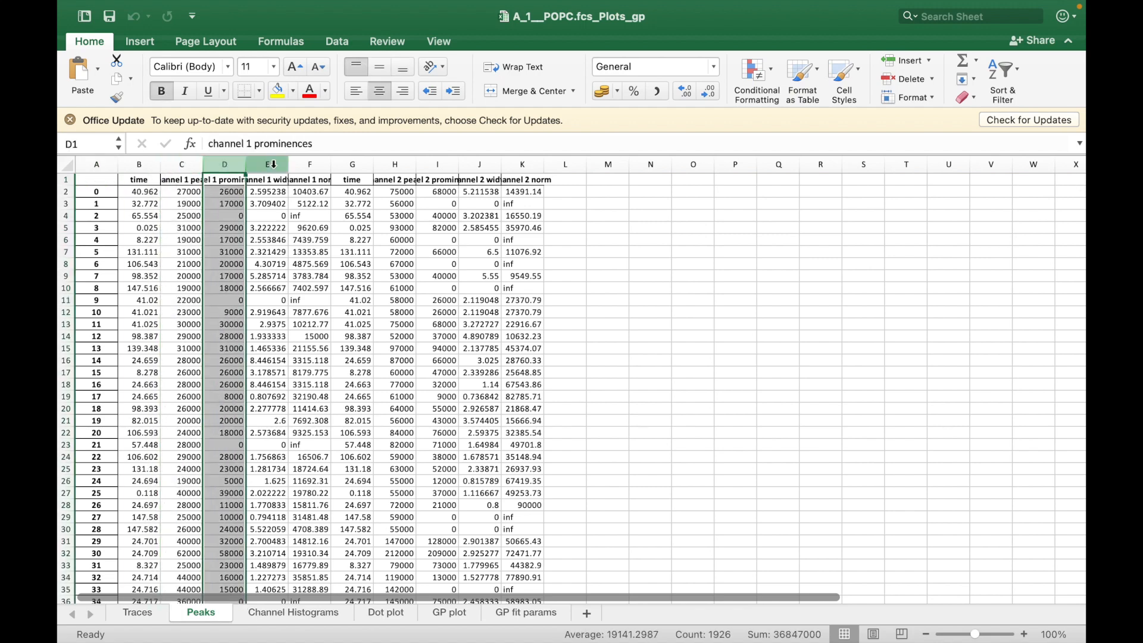
left_click(267, 164)
left_click_drag(332, 163, 362, 163)
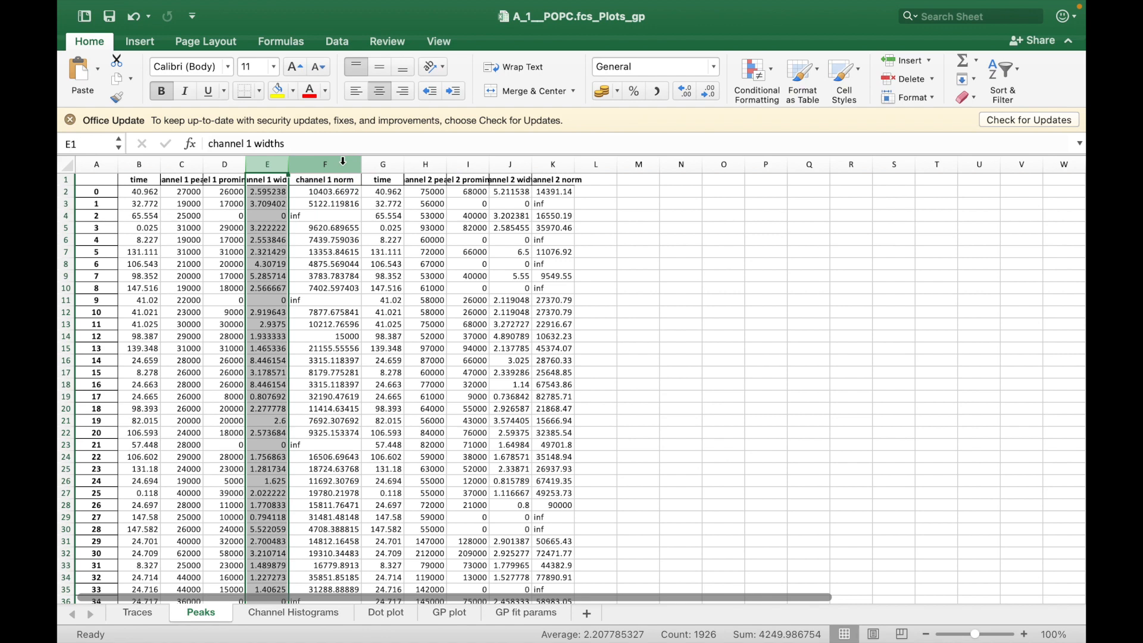
left_click_drag(343, 161, 190, 166)
left_click(347, 163)
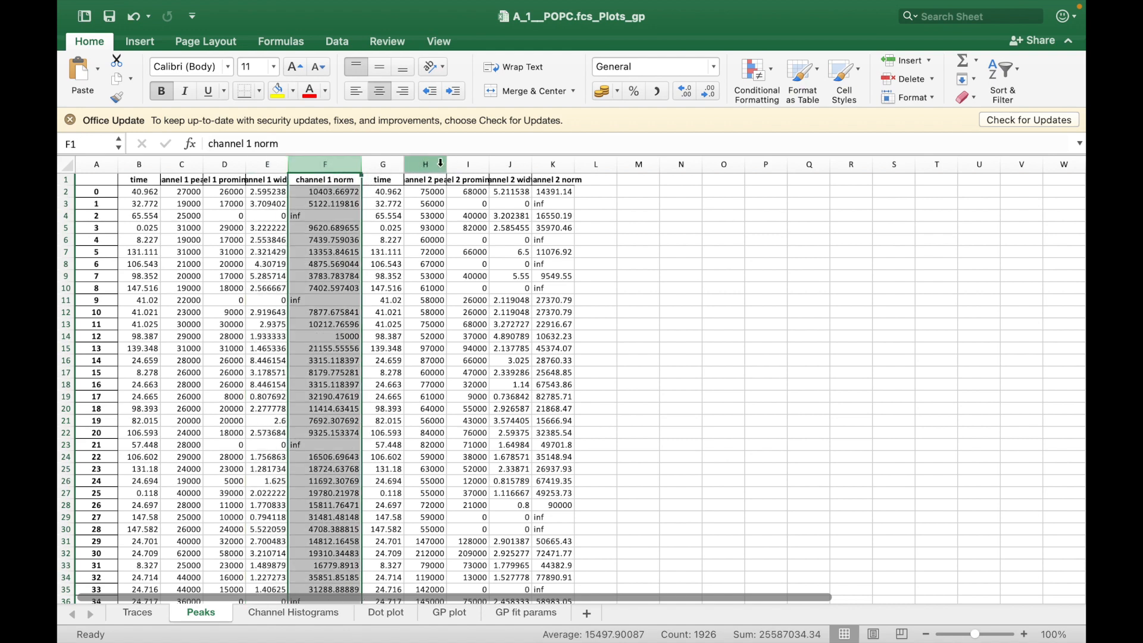
left_click_drag(447, 164, 487, 163)
left_click(437, 162)
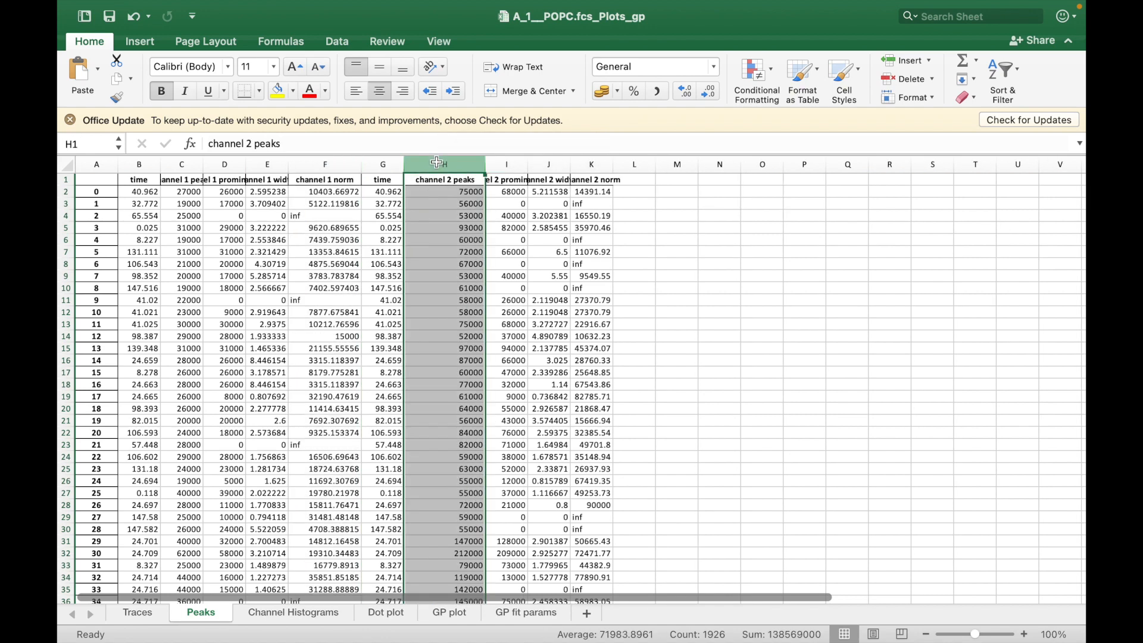
Compare the Channel Histograms and Dot plot sheets with the peak values in the Peaks sheet.
left_click(298, 616)
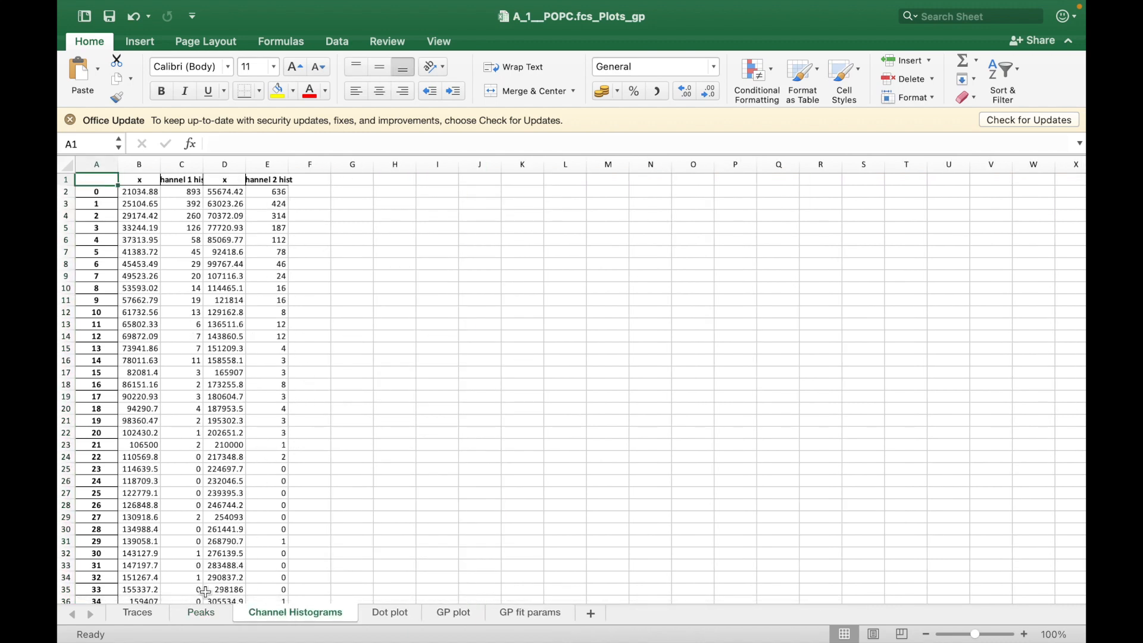
left_click(210, 613)
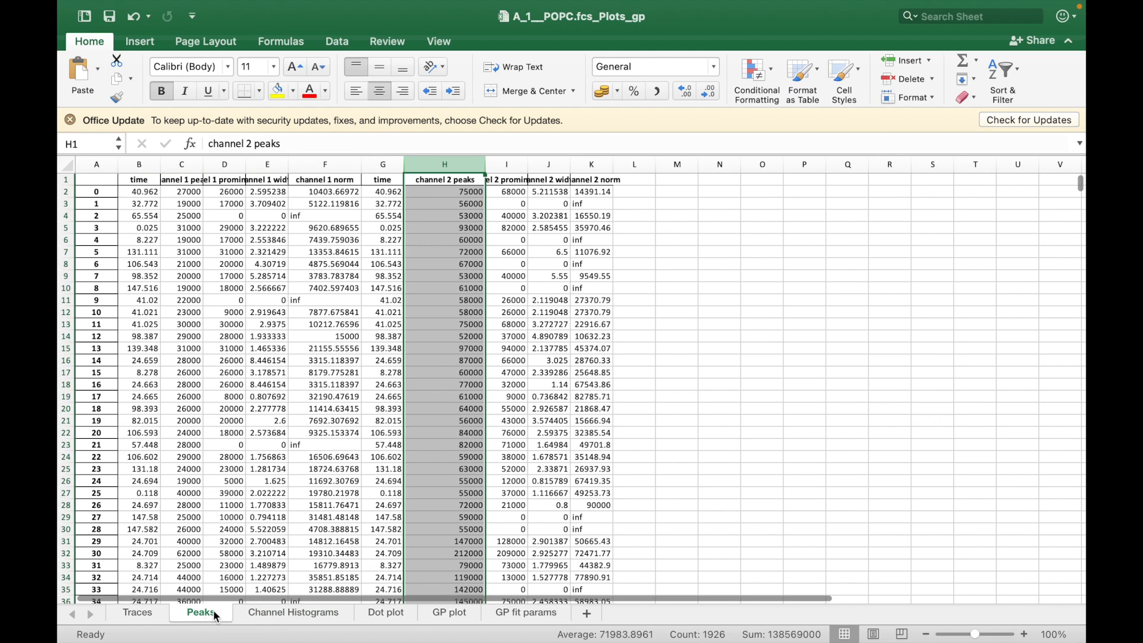
left_click(284, 615)
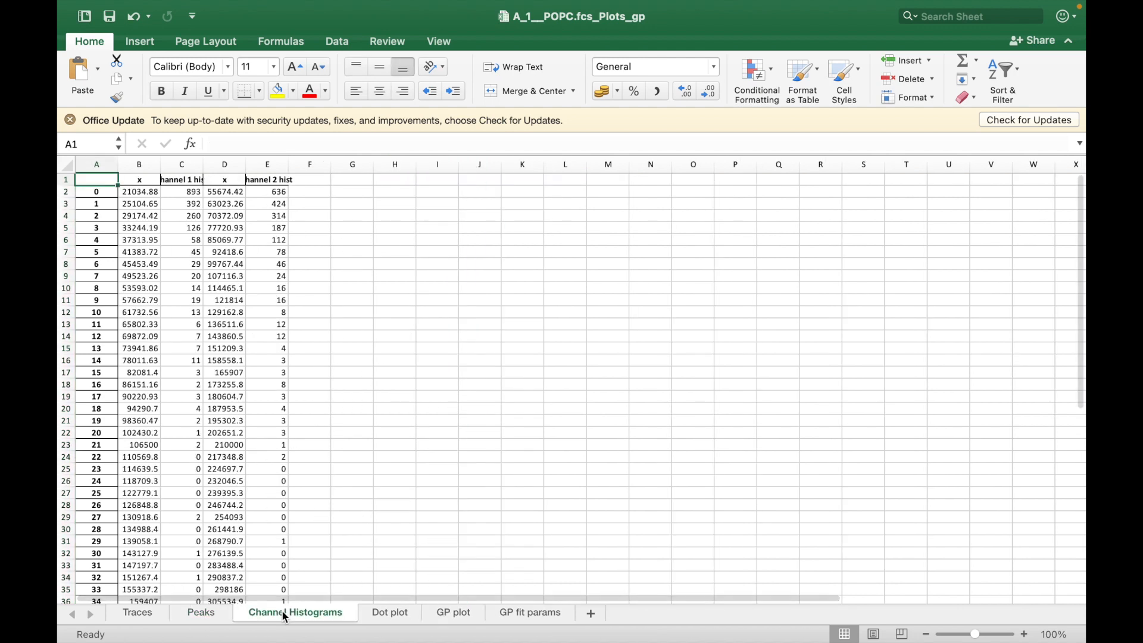
left_click(385, 616)
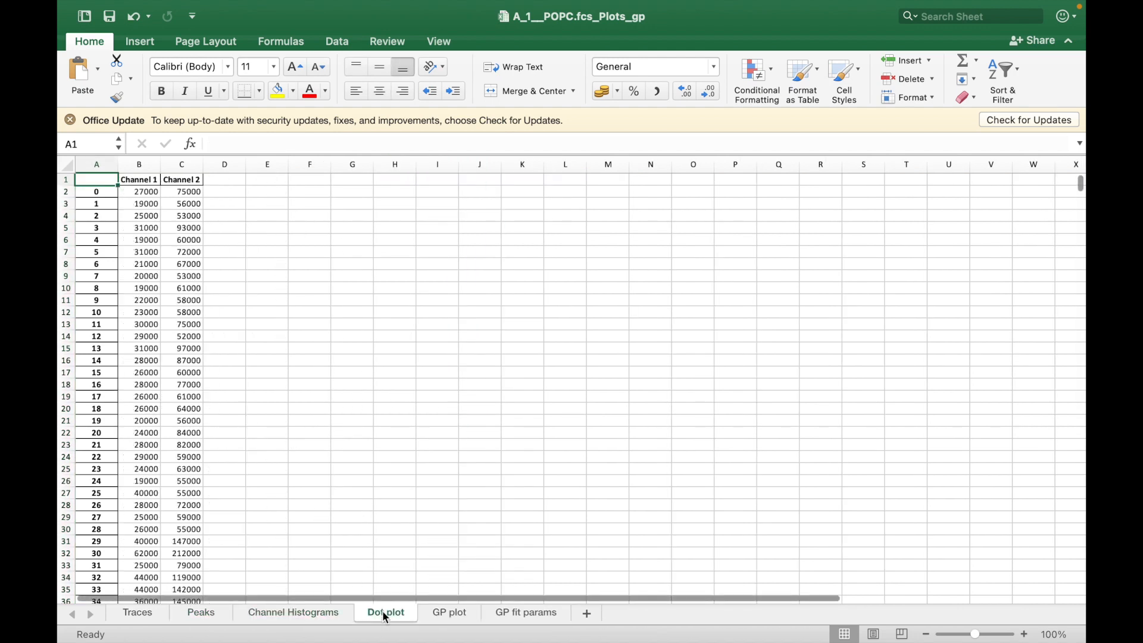
left_click(319, 612)
left_click(201, 617)
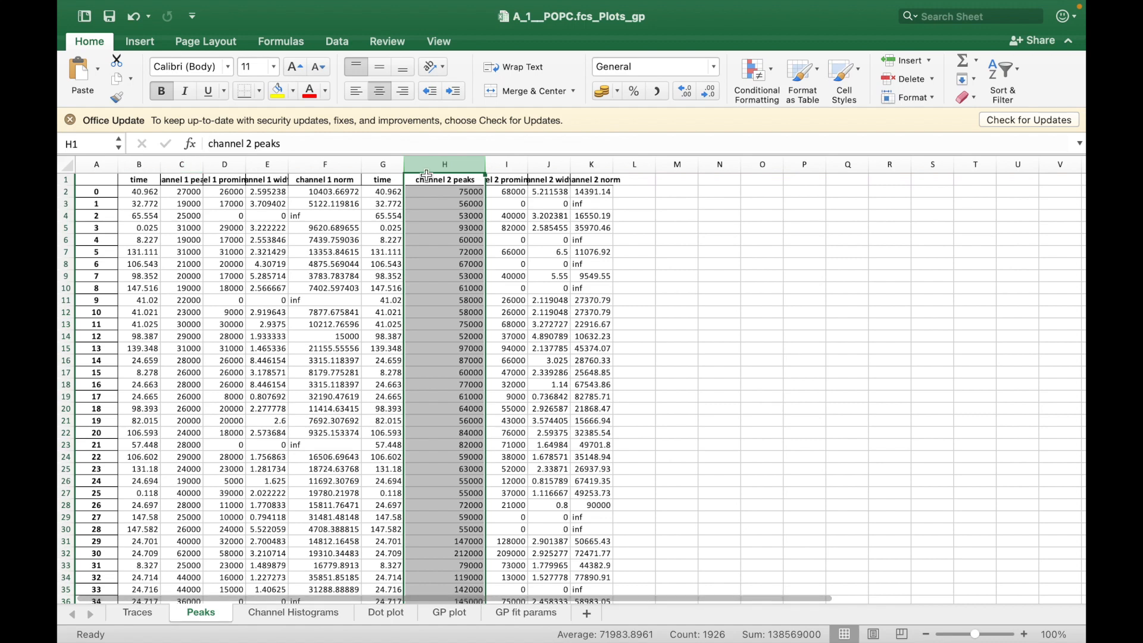
Review the GP bins, counts, GP list and component fit columns of the GP plot sheet, and the GP fit params sheet.
left_click(459, 618)
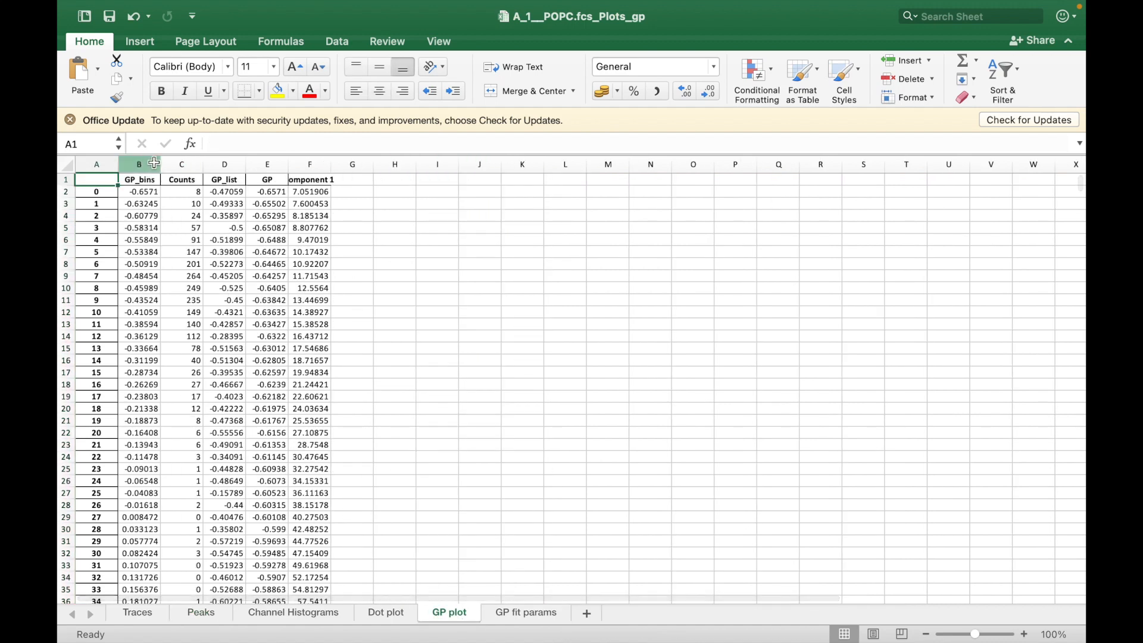
left_click_drag(143, 163, 174, 162)
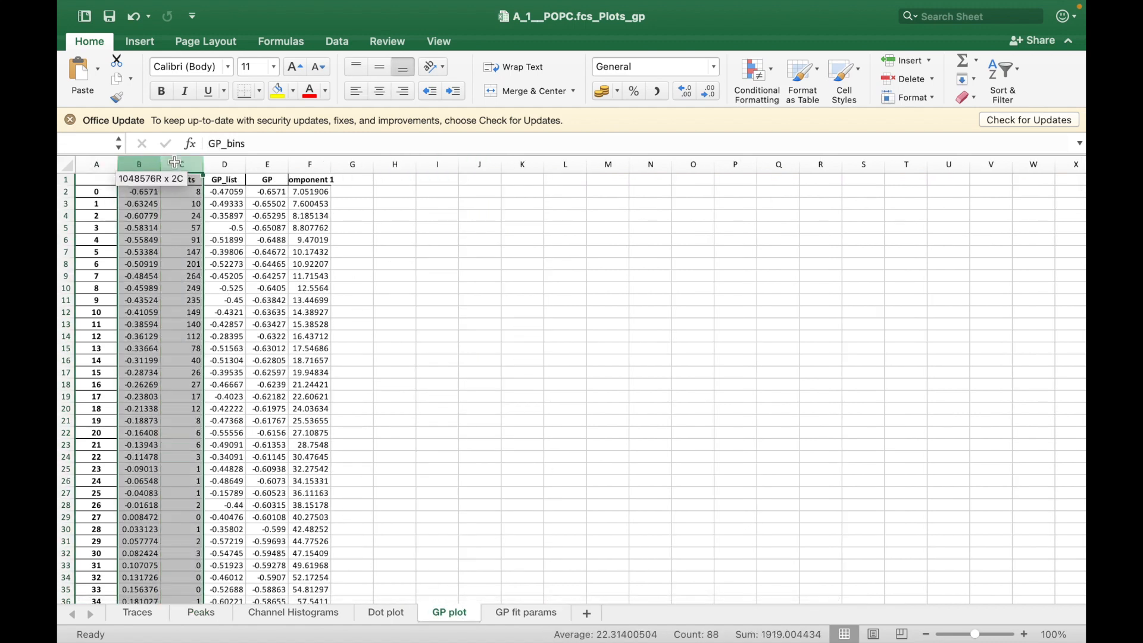
left_click(226, 162)
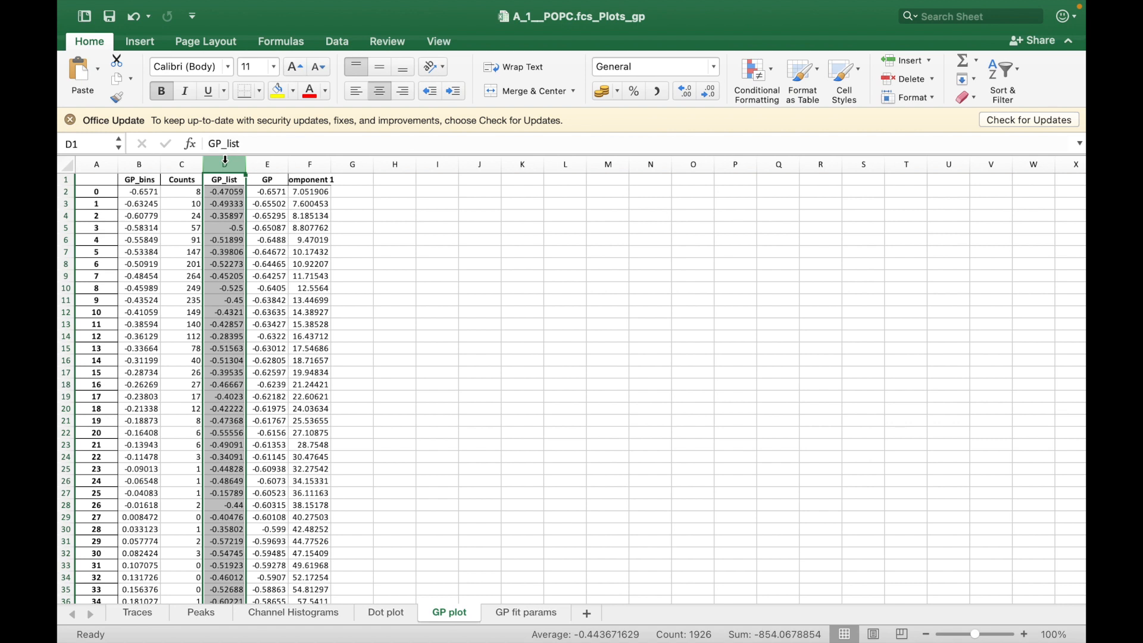
left_click_drag(225, 159, 270, 161)
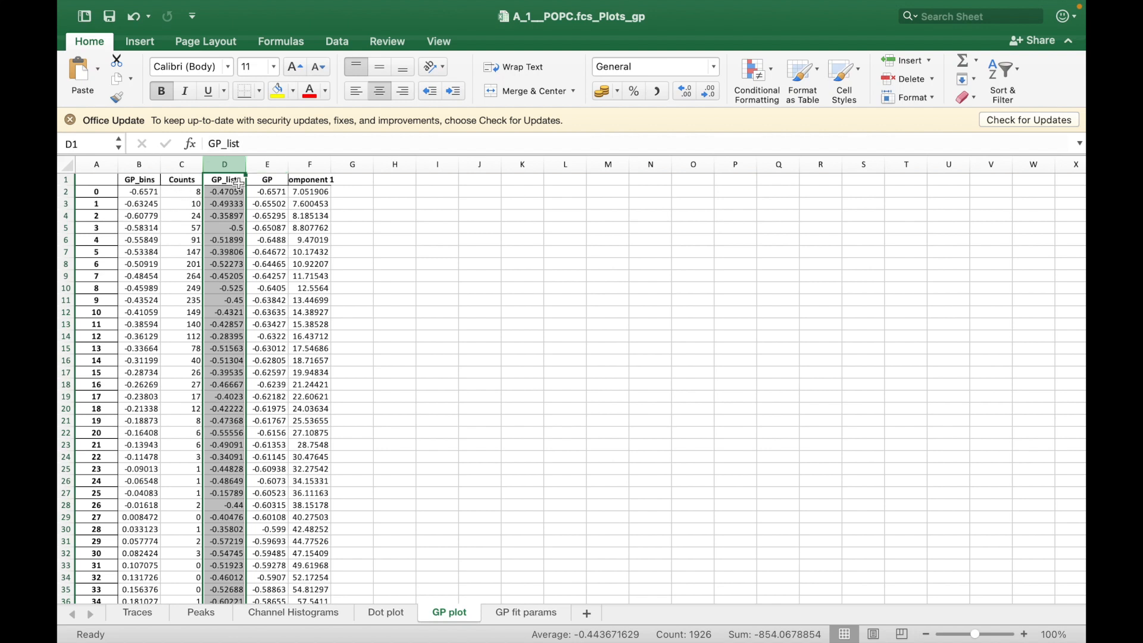
left_click_drag(269, 161, 310, 162)
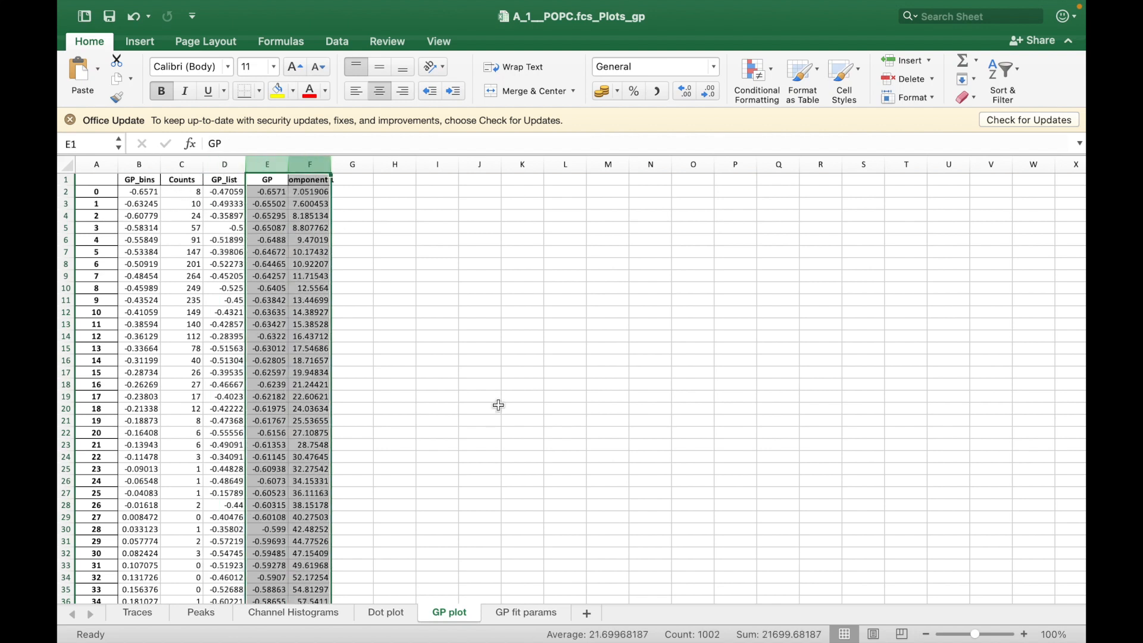
left_click(530, 612)
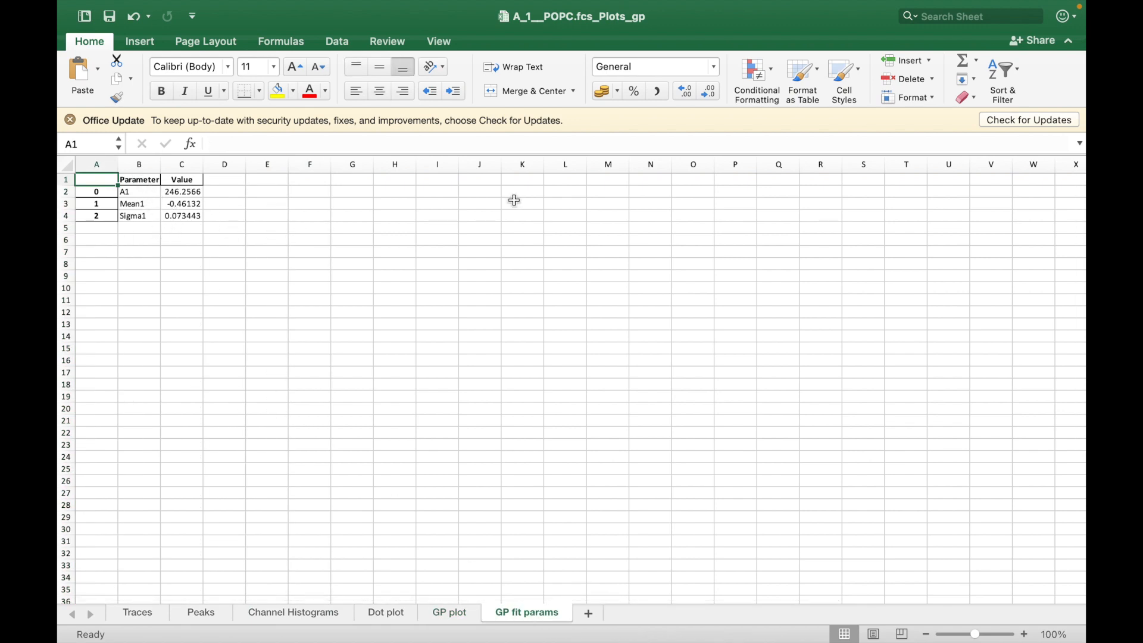
Close the exported workbook and bring the Single Particle Profiler analysis window back to the front.
mouse_move(110, 6)
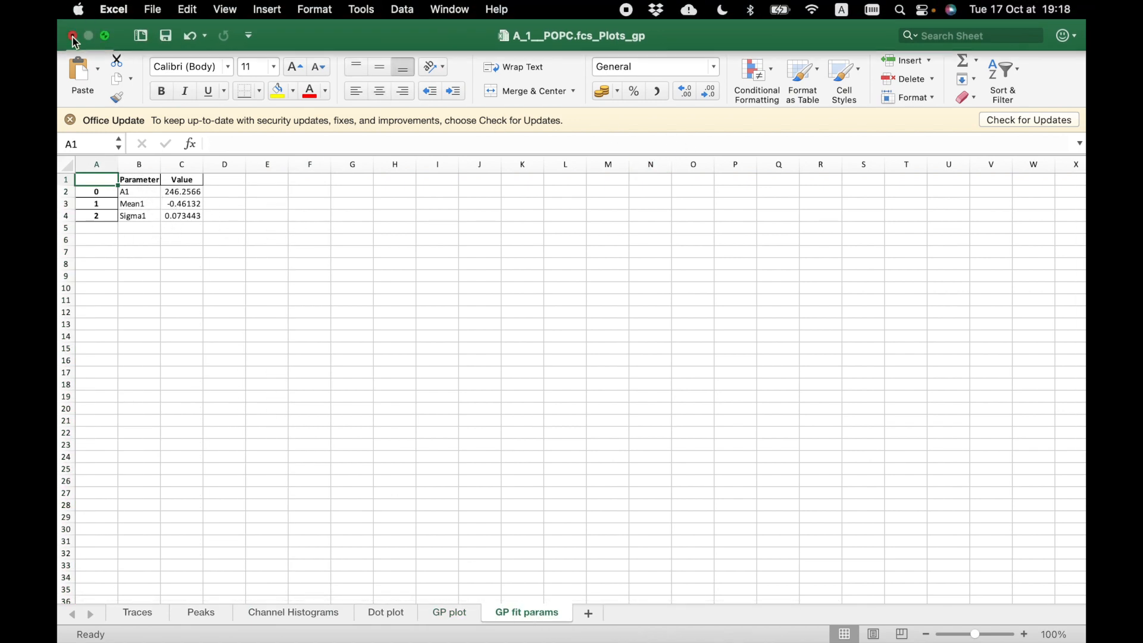
left_click(72, 31)
left_click(603, 393)
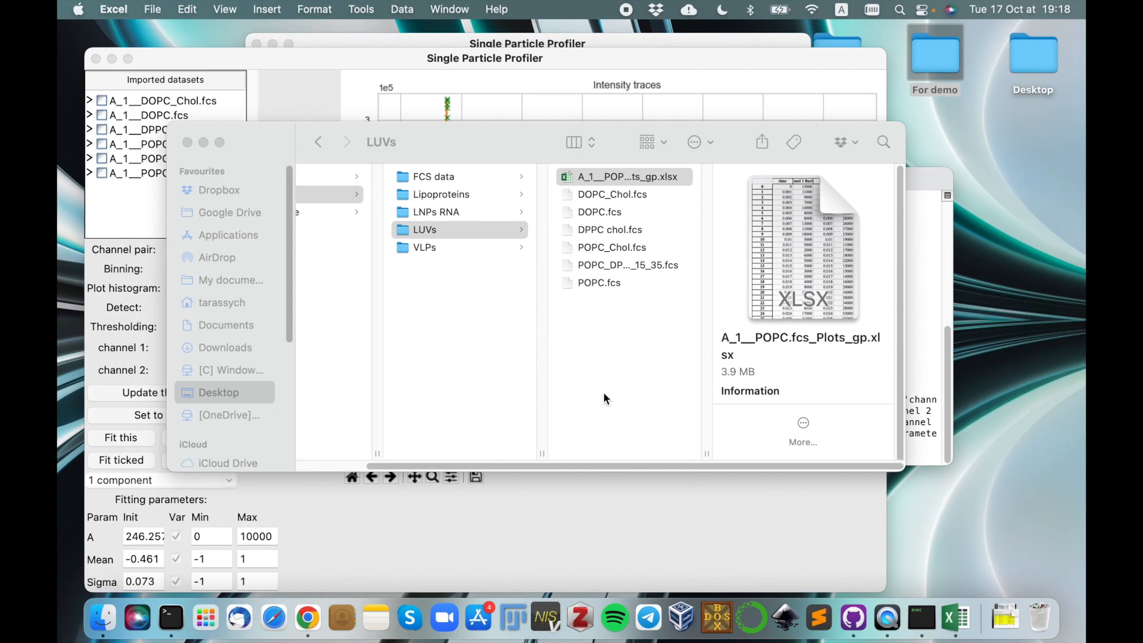
left_click(353, 61)
left_click_drag(349, 63, 402, 49)
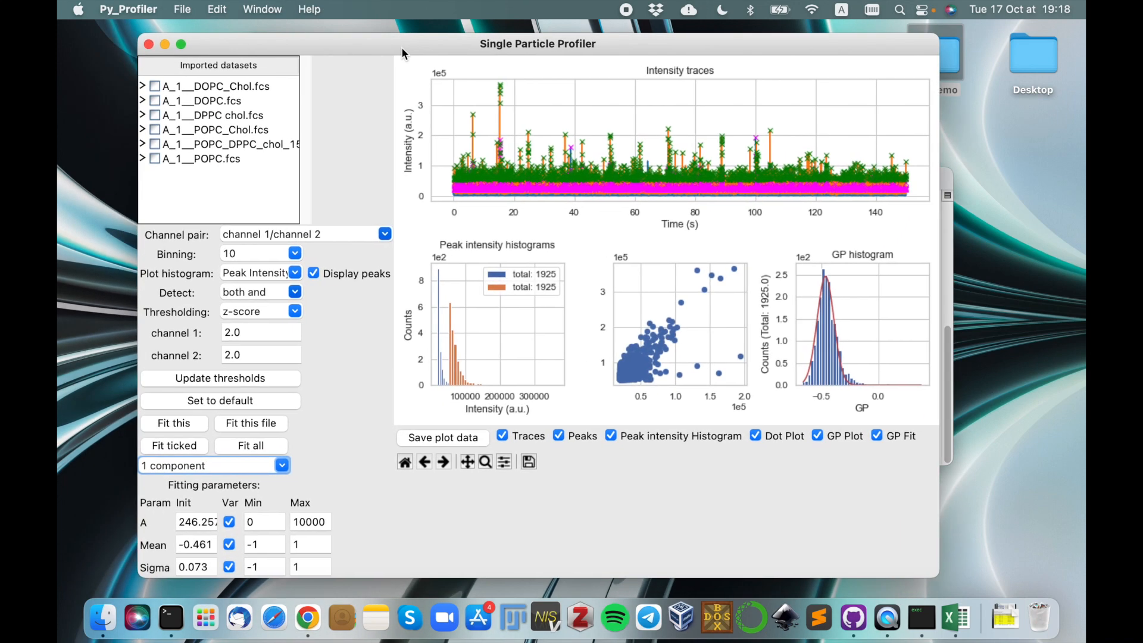
Set the binning to 1, and set both channels' z-score thresholds to 2 for the A_1__POPC_Chol.fcs dataset and update them.
left_click(295, 255)
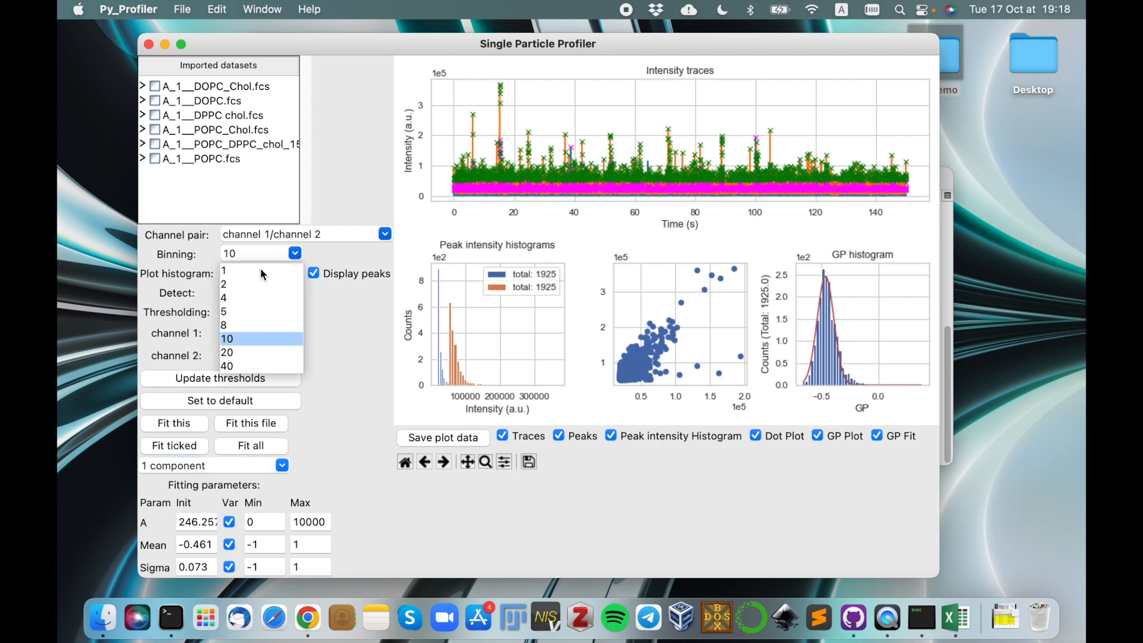
left_click(238, 269)
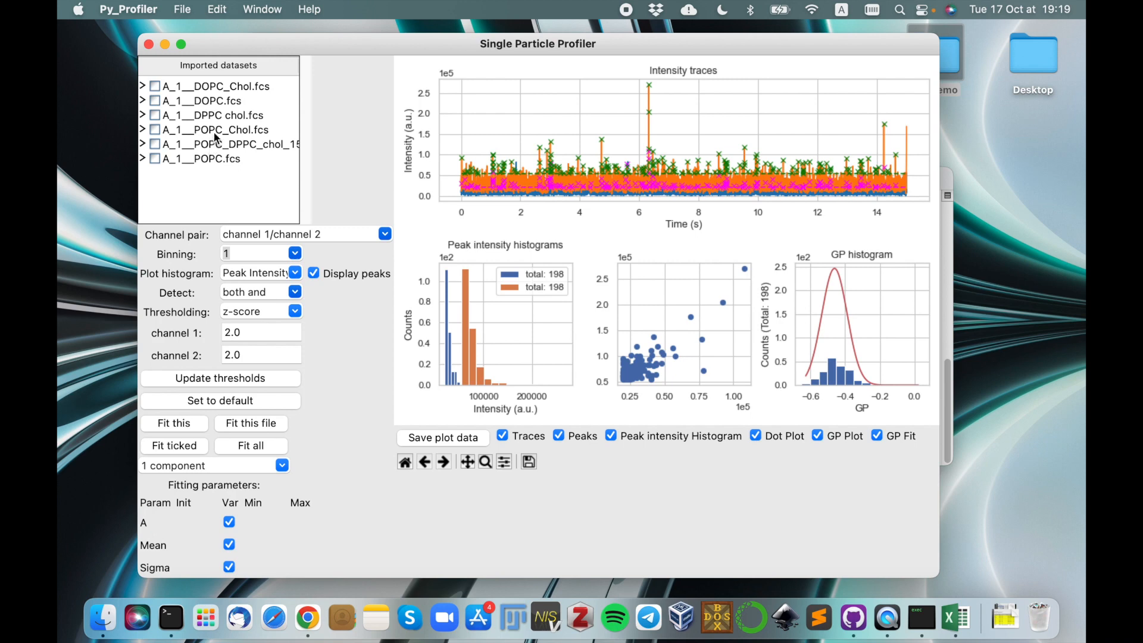
left_click_drag(233, 335, 219, 339)
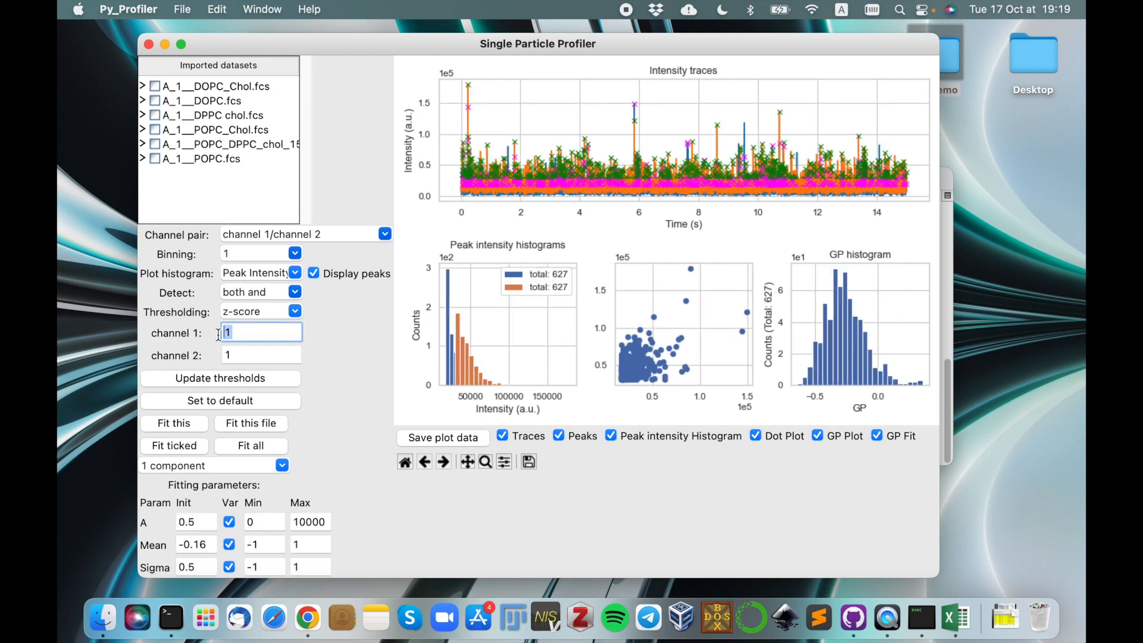
type("2")
key("Tab")
type("2")
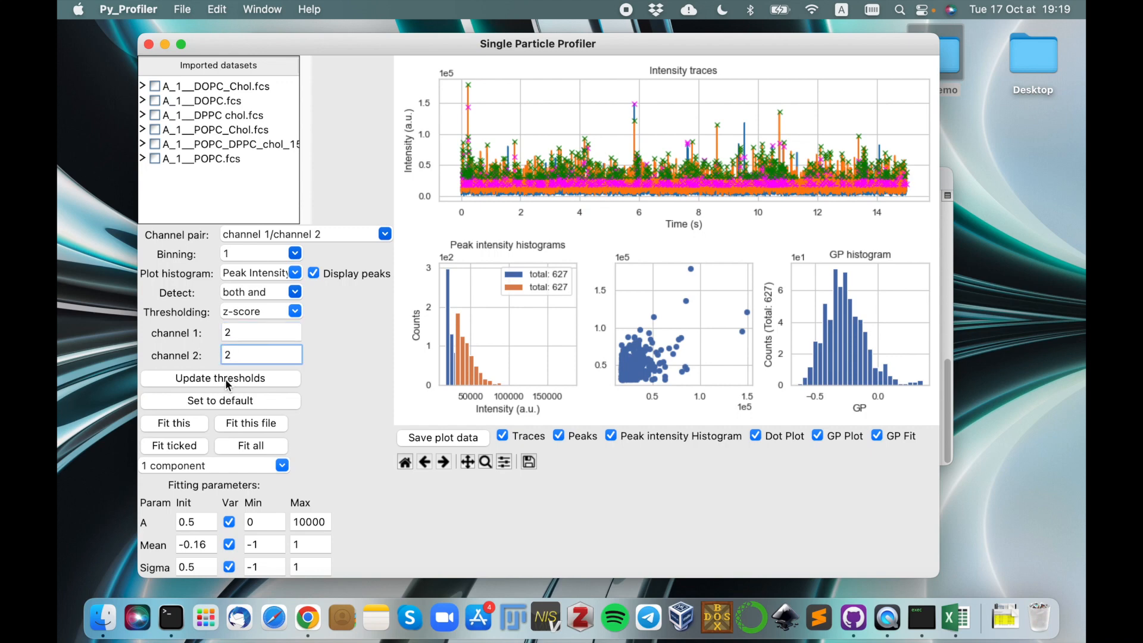
left_click(225, 379)
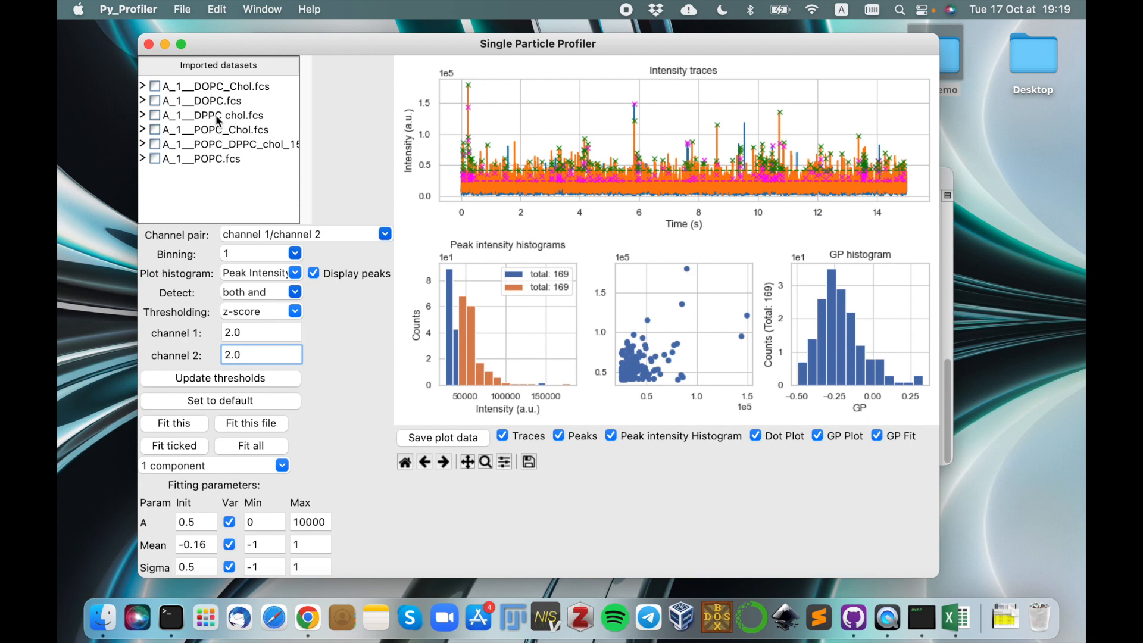
Select the A_1__DPPC chol.fcs dataset, set its channel 1 and channel 2 z-score thresholds to 2 and update them.
left_click(216, 117)
left_click_drag(234, 332, 218, 333)
type("2")
double_click(238, 354)
type("2")
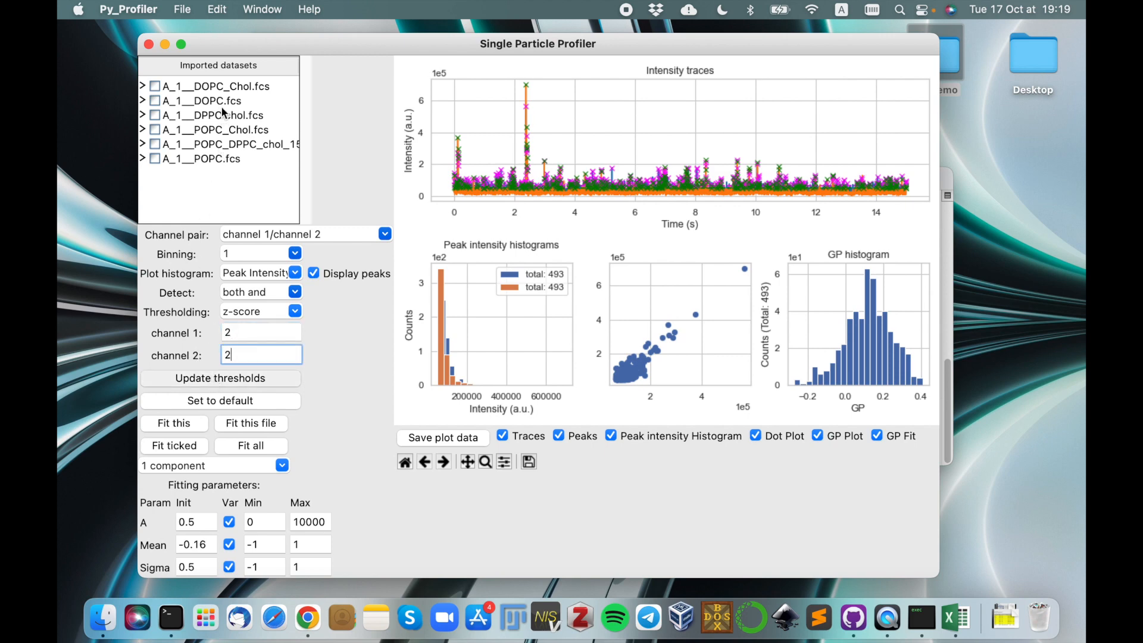
key("Return")
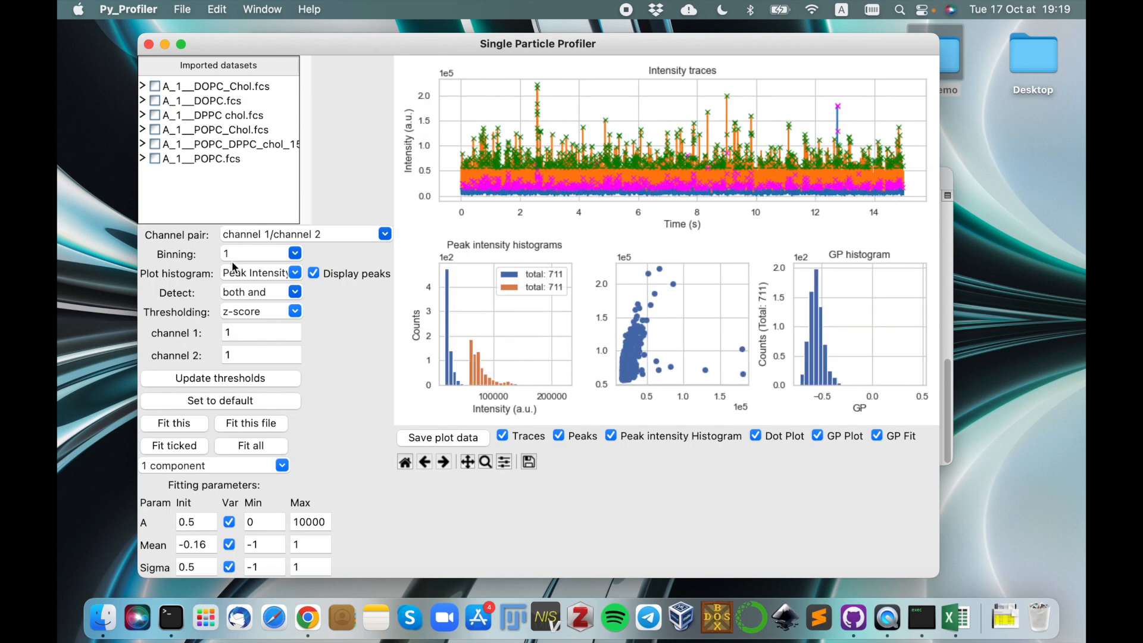
Set the channel 1 and channel 2 z-score thresholds to 2 for the A_1__DOPC.fcs dataset and update them.
double_click(237, 332)
type("2")
key("Tab")
type("2")
left_click(232, 378)
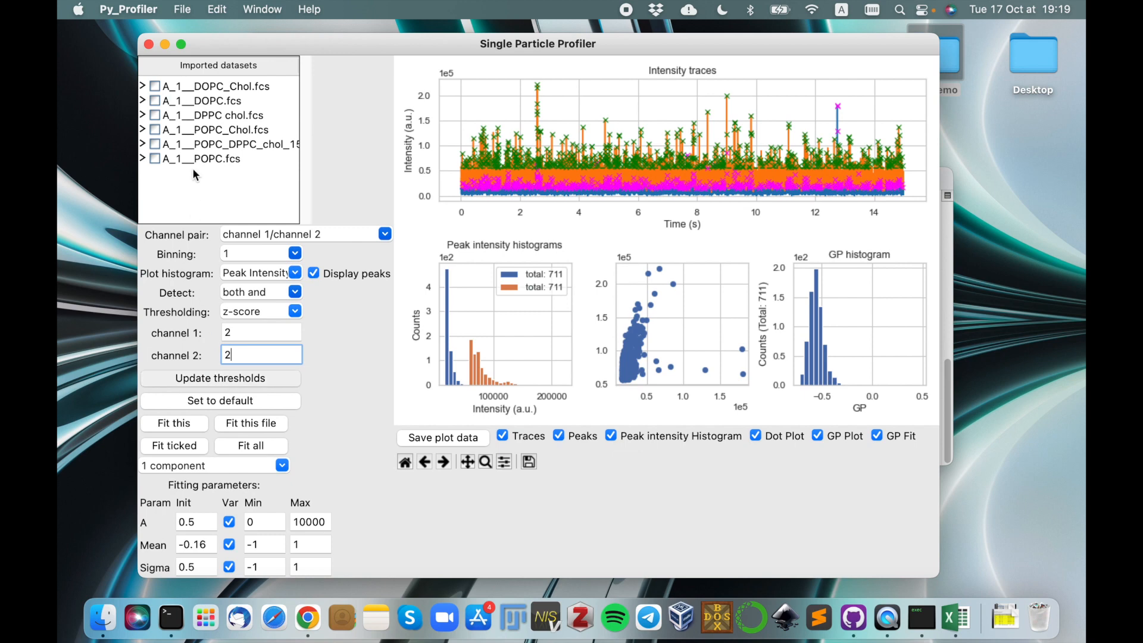
Select the A_1__DOPC_Chol.fcs dataset, set its channel 1 and channel 2 z-score thresholds to 2 and update them.
left_click(223, 90)
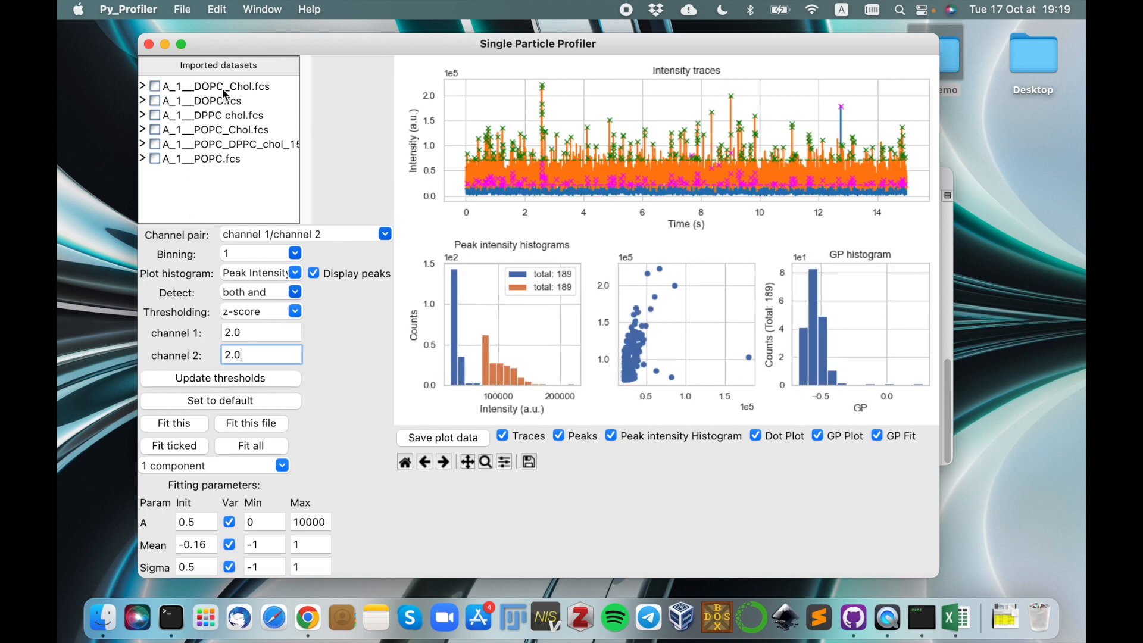
double_click(242, 334)
type("2")
key("Tab")
type("2")
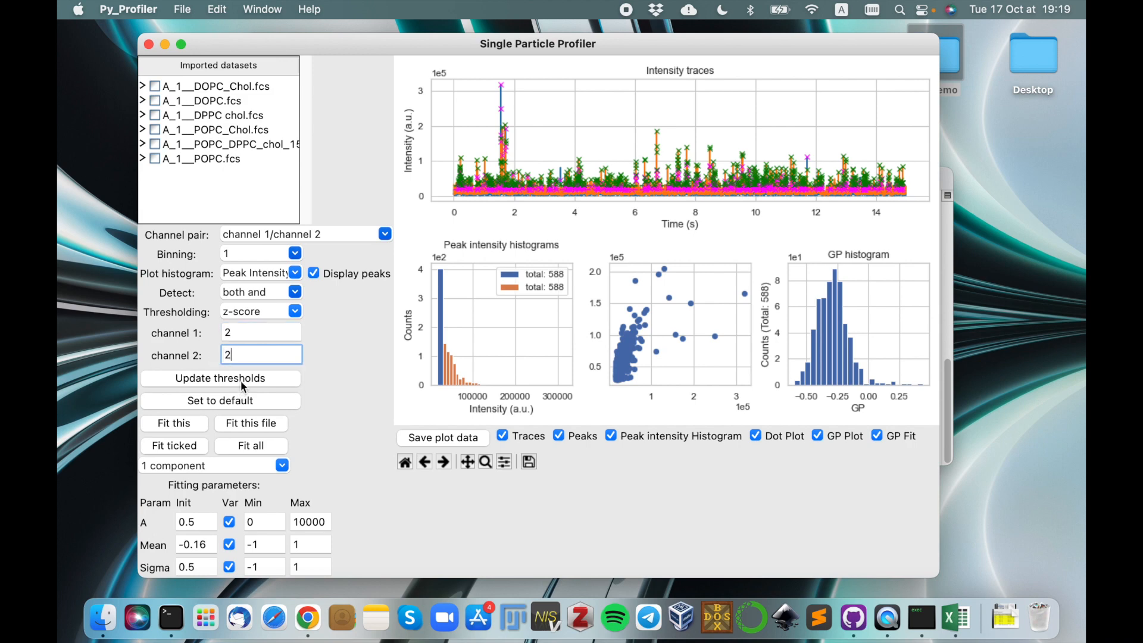
left_click(241, 380)
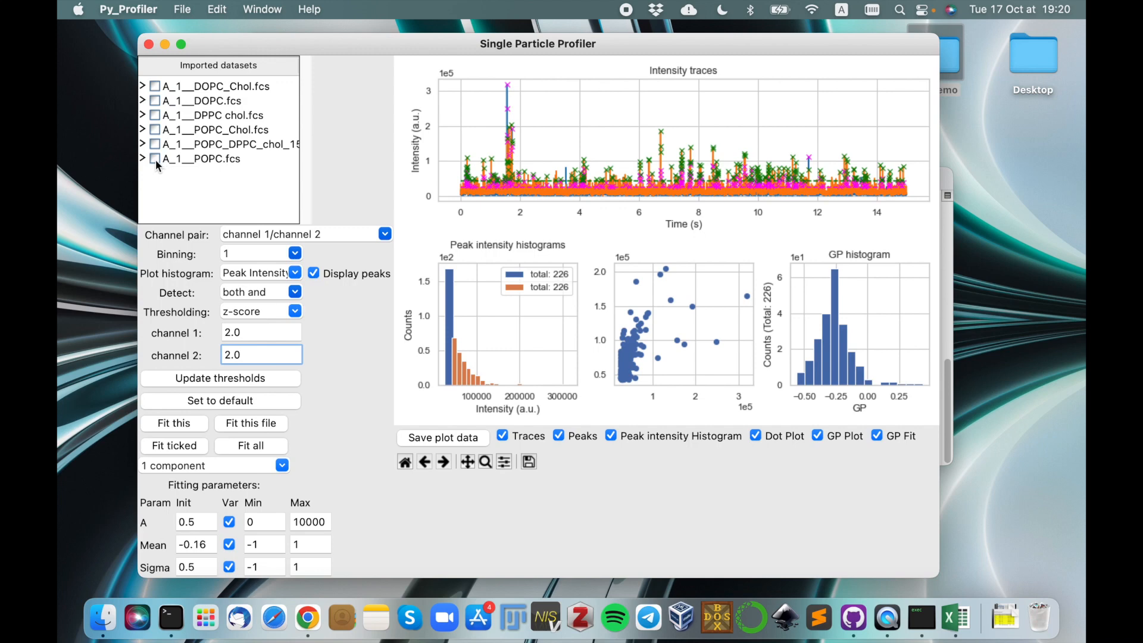
Tick the DOPC_Chol, DOPC, DPPC chol, POPC_Chol and POPC datasets for fitting, leaving out the POPC_DPPC_chol mixture.
left_click(156, 116)
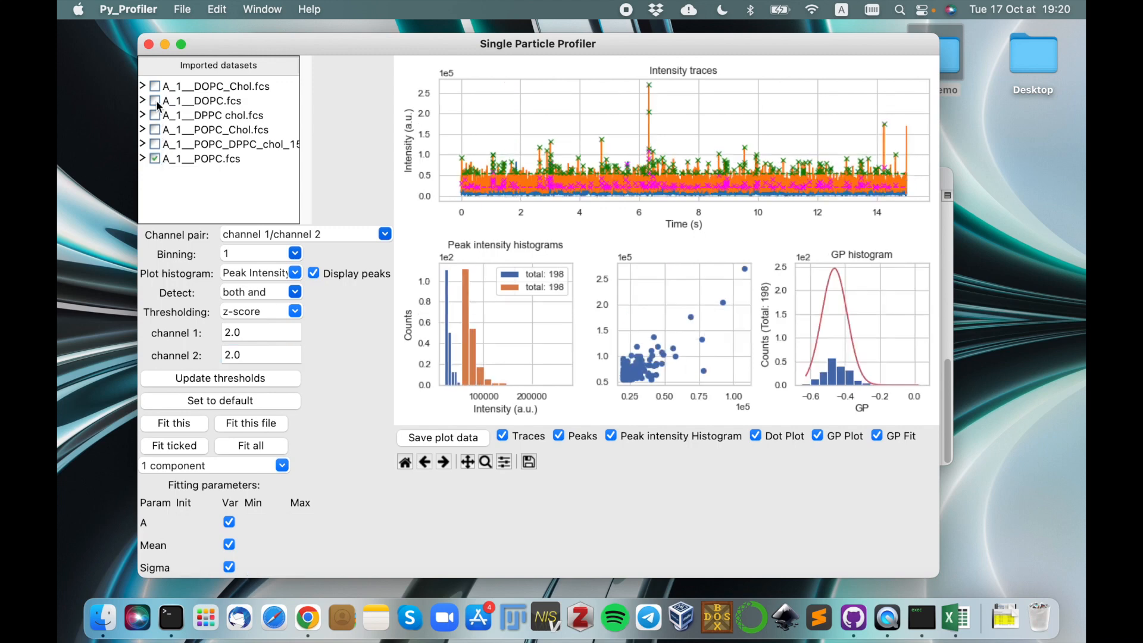
left_click(188, 100)
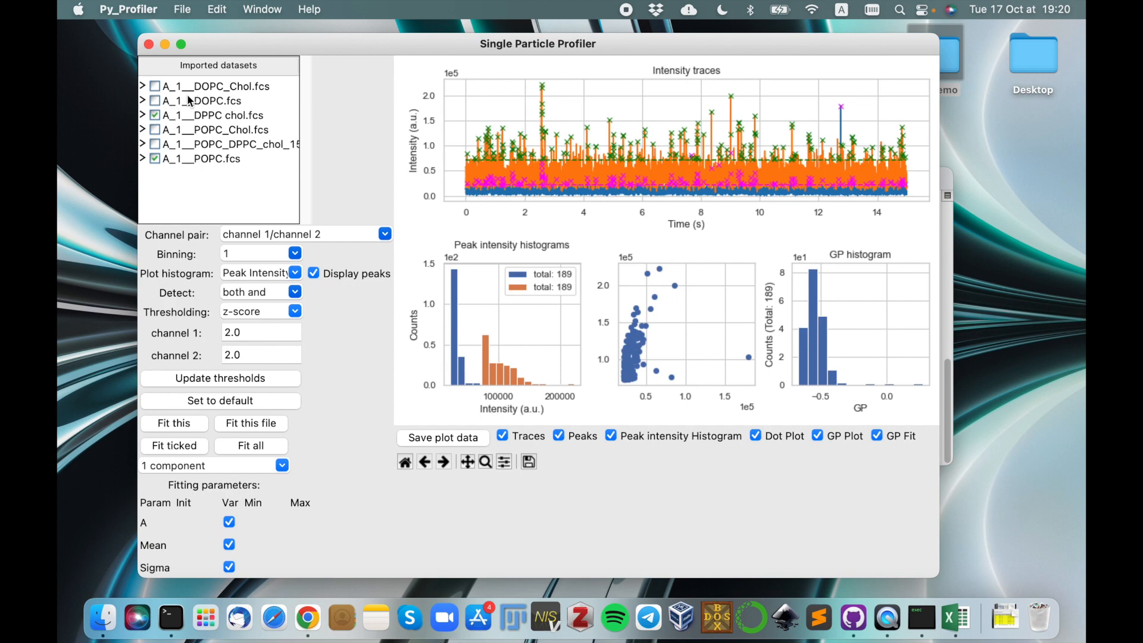
left_click(156, 129)
left_click(156, 100)
left_click(156, 87)
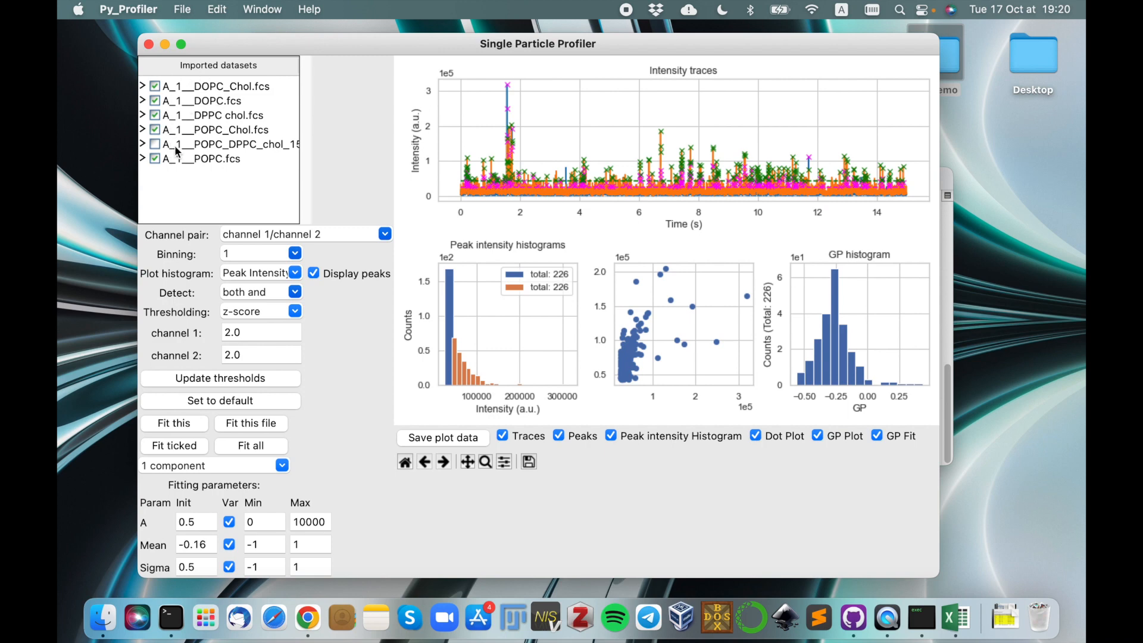
Fit the GP histograms of all ticked datasets with one component and follow the fit progress in the Terminal output.
left_click(190, 451)
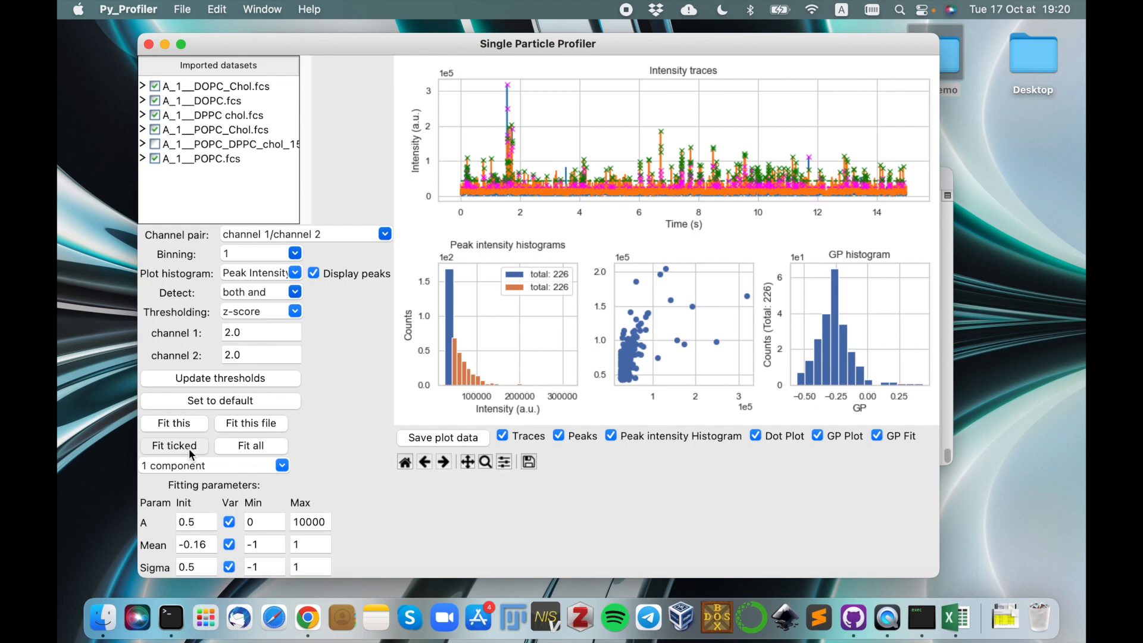
left_click(928, 622)
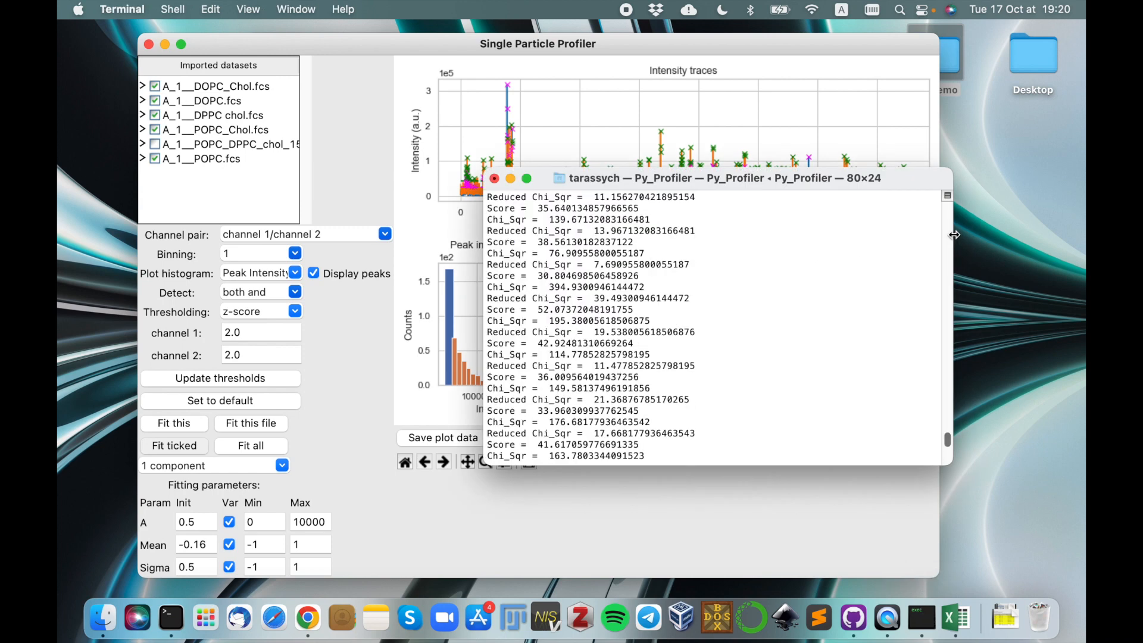
left_click_drag(947, 421, 946, 466)
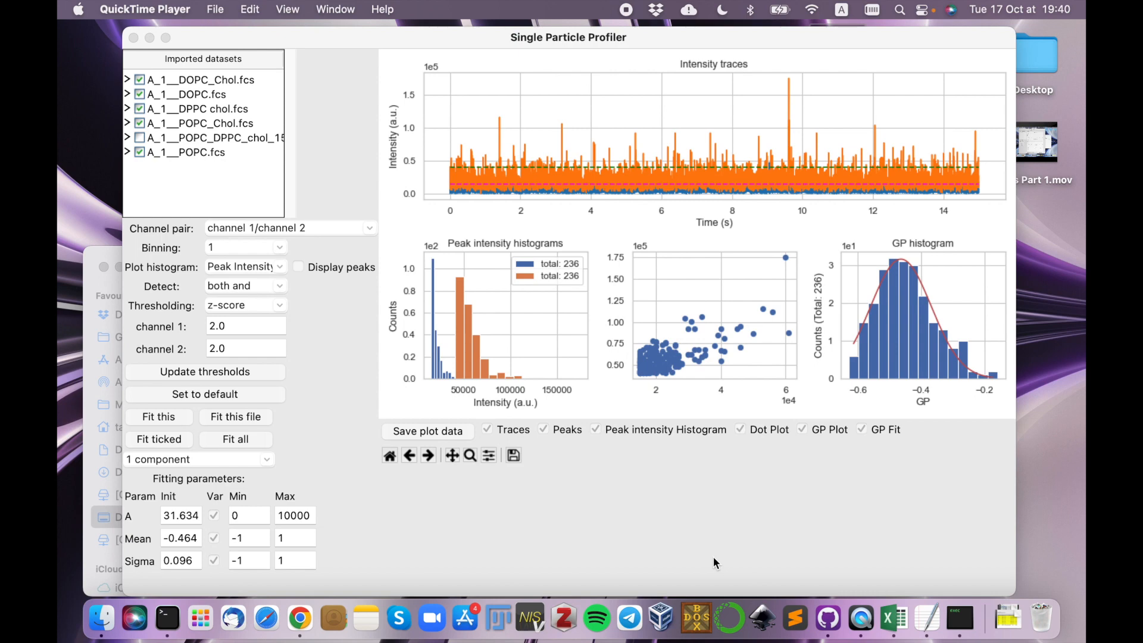
Close the peak analysis window and move the main Single Particle Profiler window to a clear place on the desktop.
left_click(460, 42)
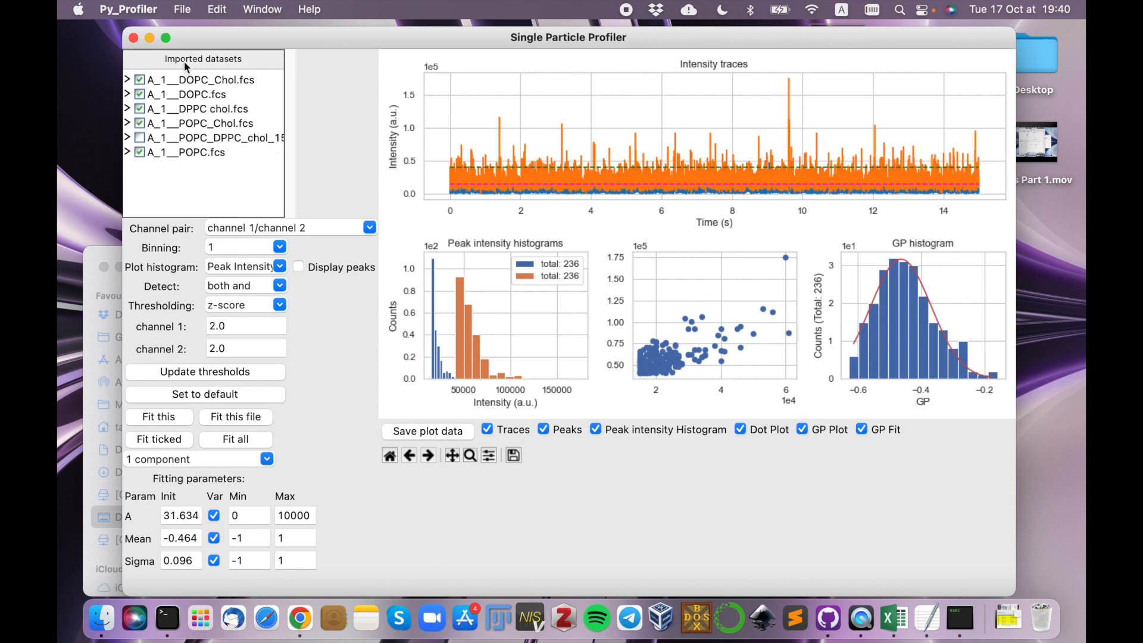
left_click(135, 39)
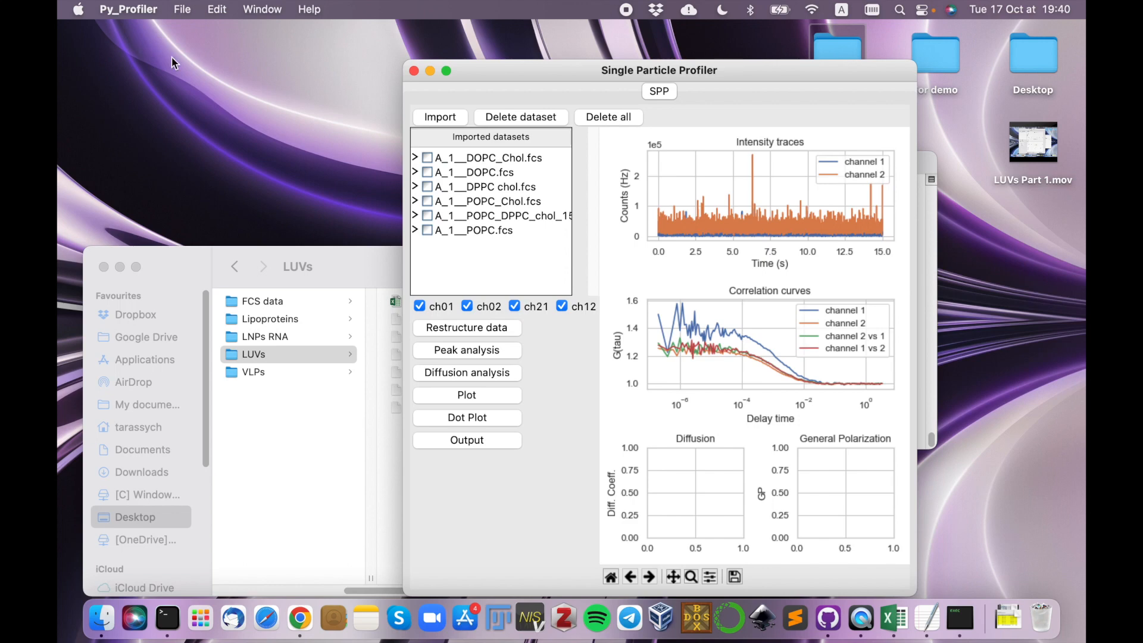
left_click_drag(516, 70, 384, 40)
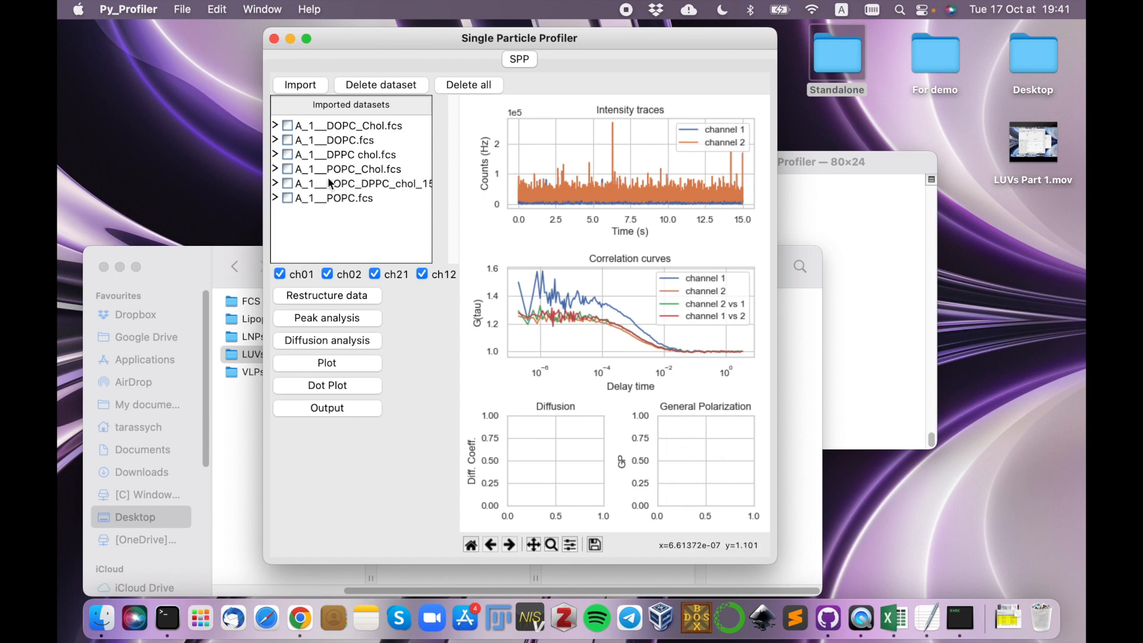
Tick the DOPC_Chol, DOPC, DPPC chol, POPC_Chol and POPC datasets in the main window and output their analysis results.
left_click(287, 140)
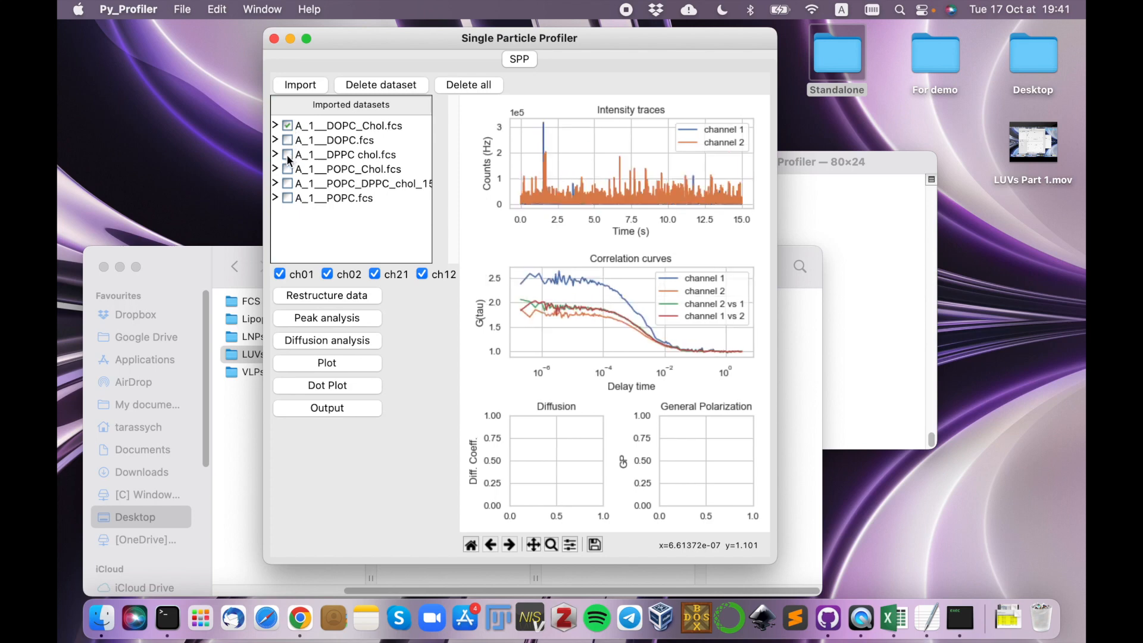
left_click(288, 155)
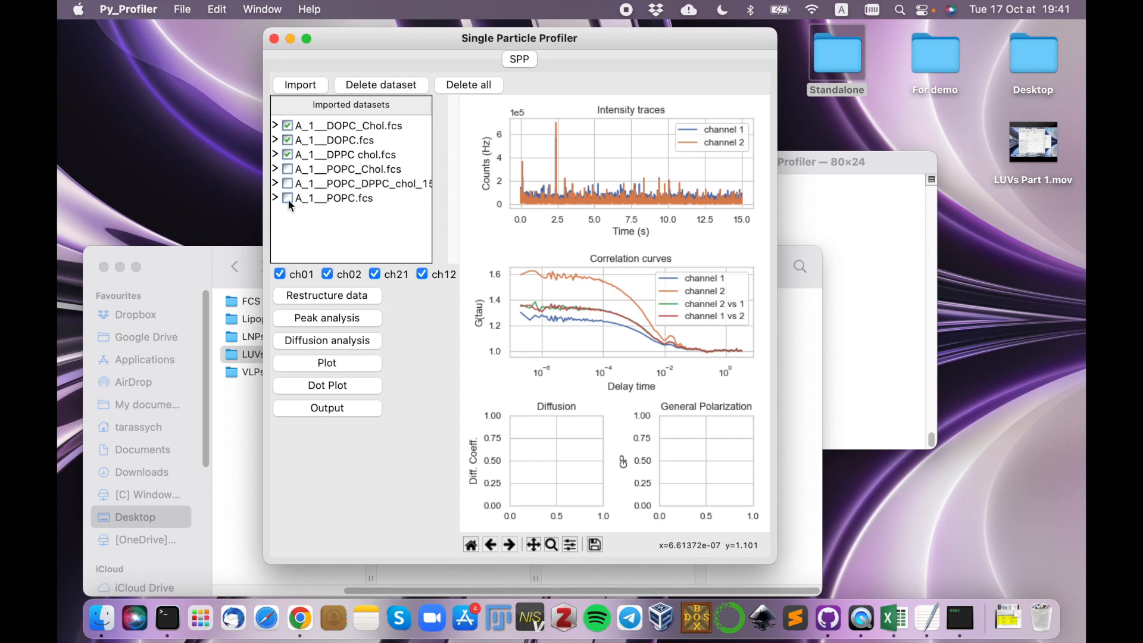
left_click(288, 169)
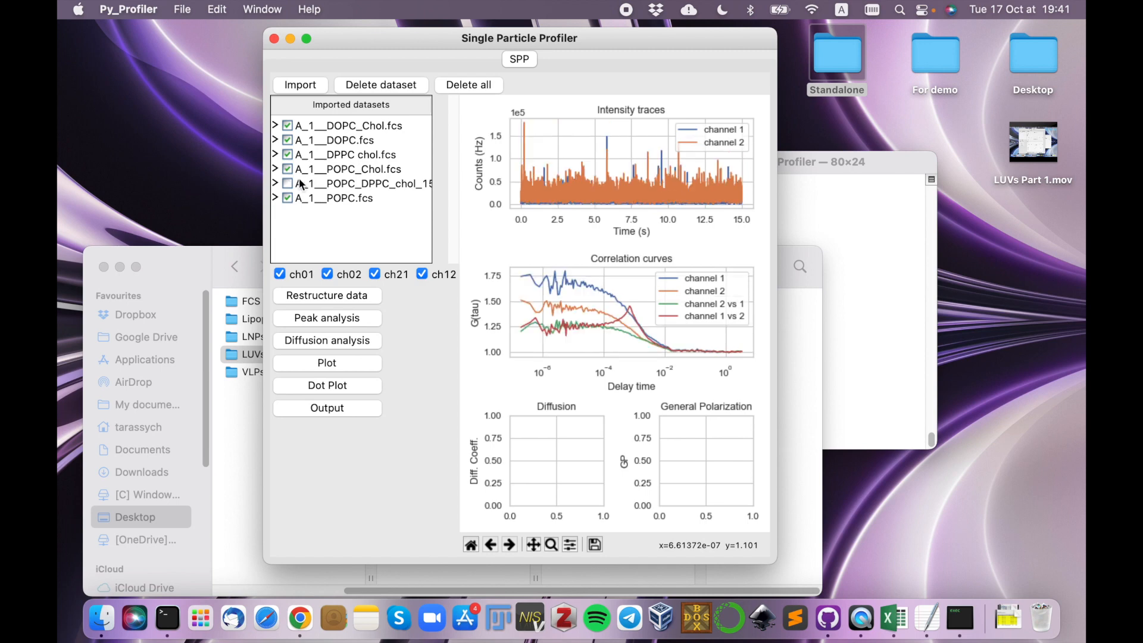
left_click(344, 410)
left_click(196, 258)
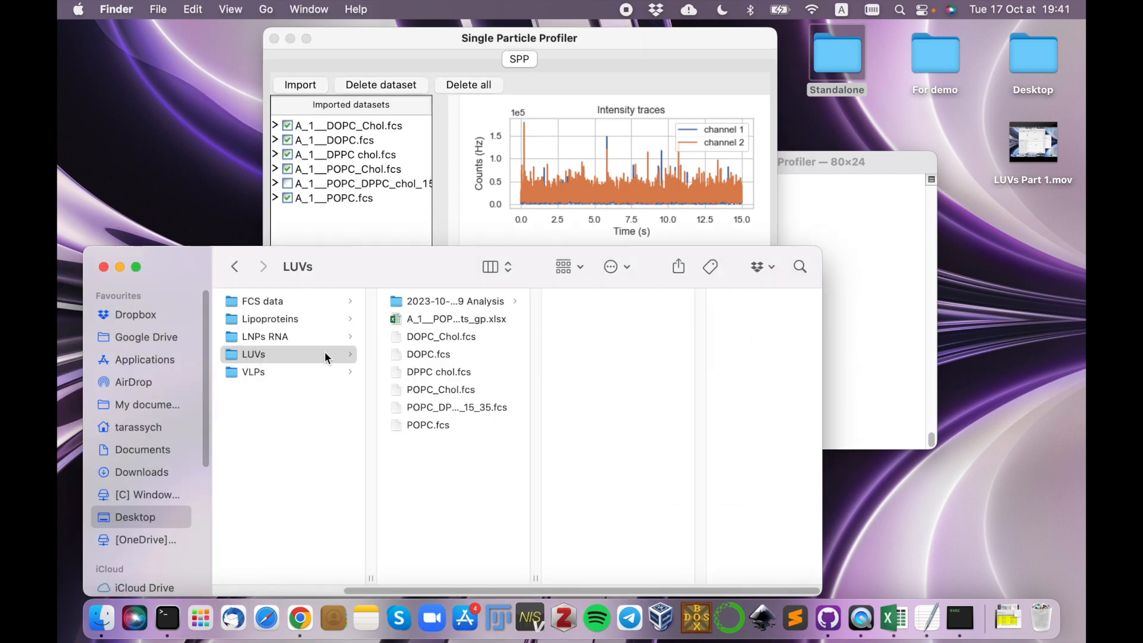
left_click(314, 355)
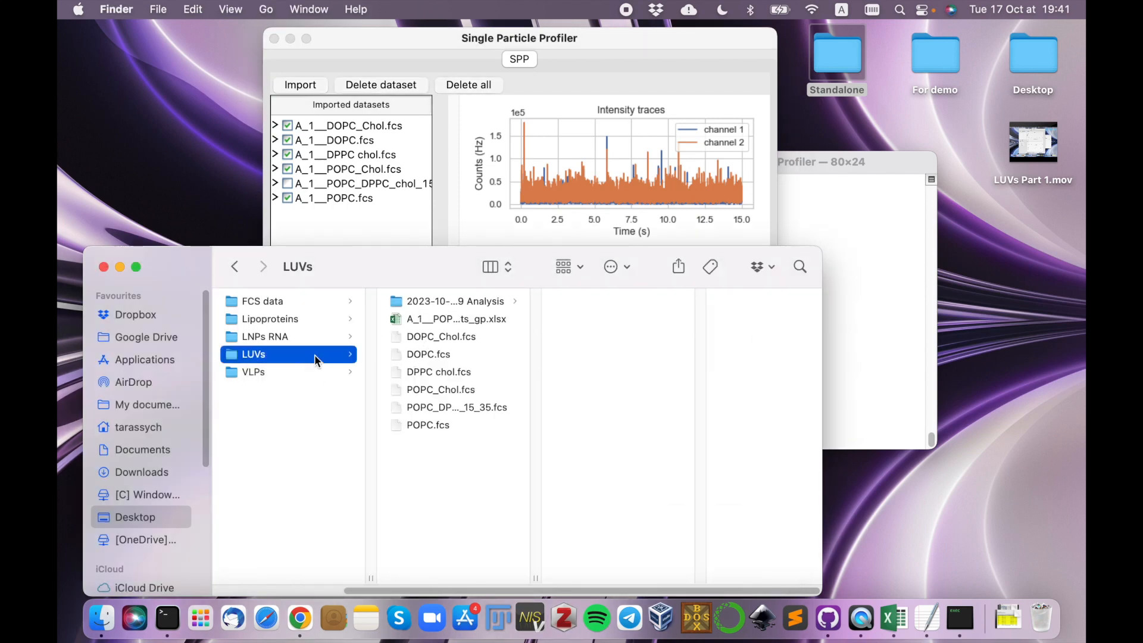
left_click(477, 301)
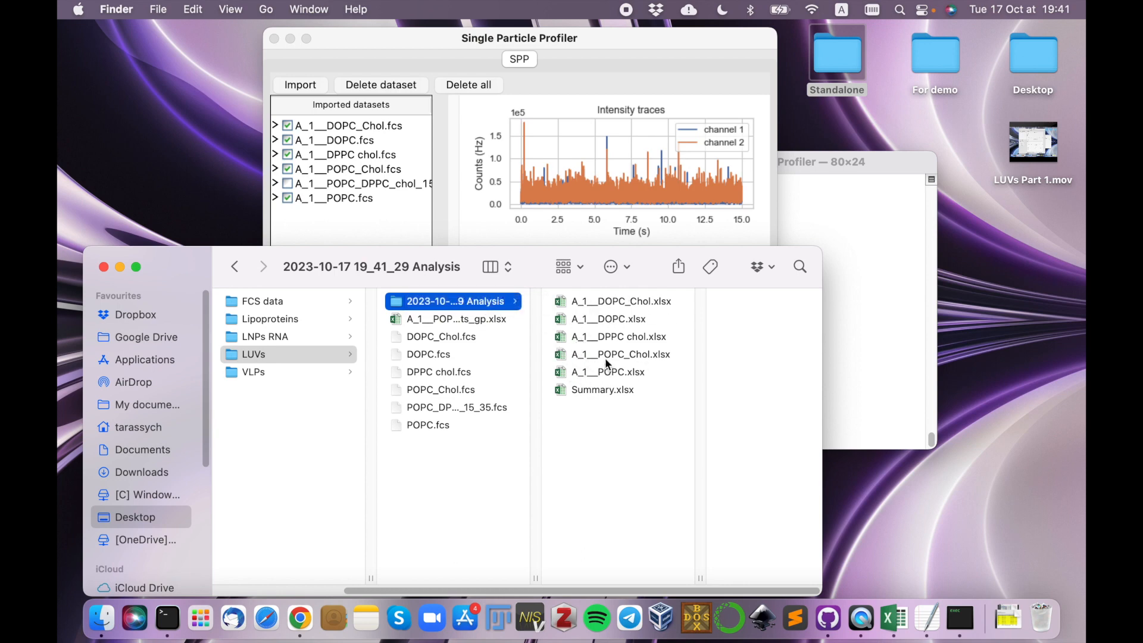
double_click(611, 391)
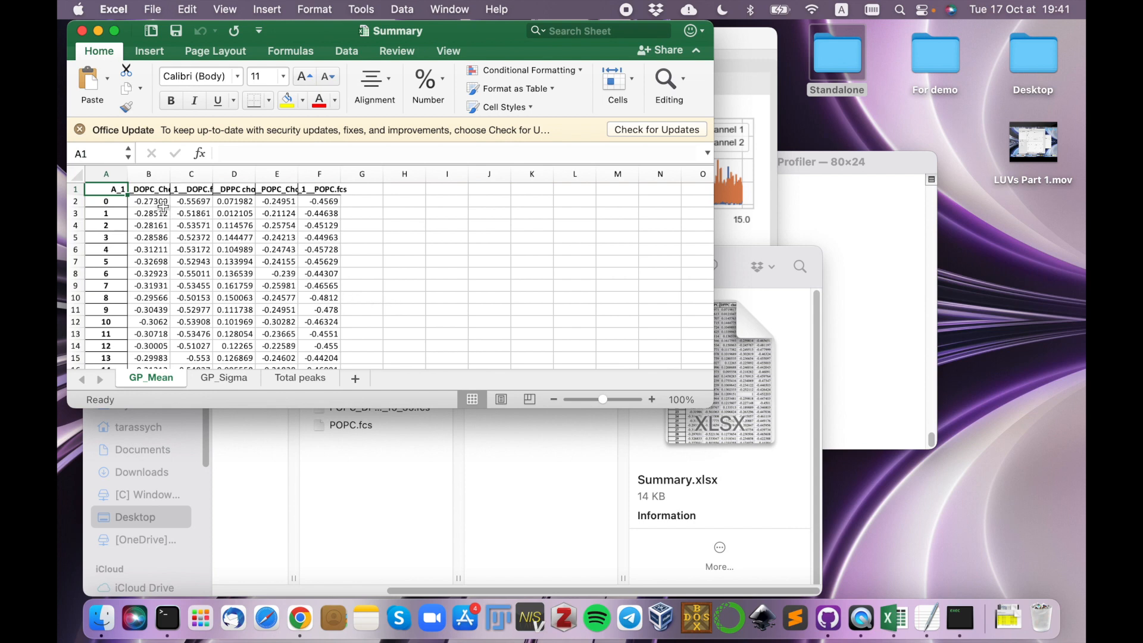
Widen column B and review the GP_Mean, GP_Sigma and Total peaks sheets of the summary workbook.
left_click_drag(171, 175, 192, 174)
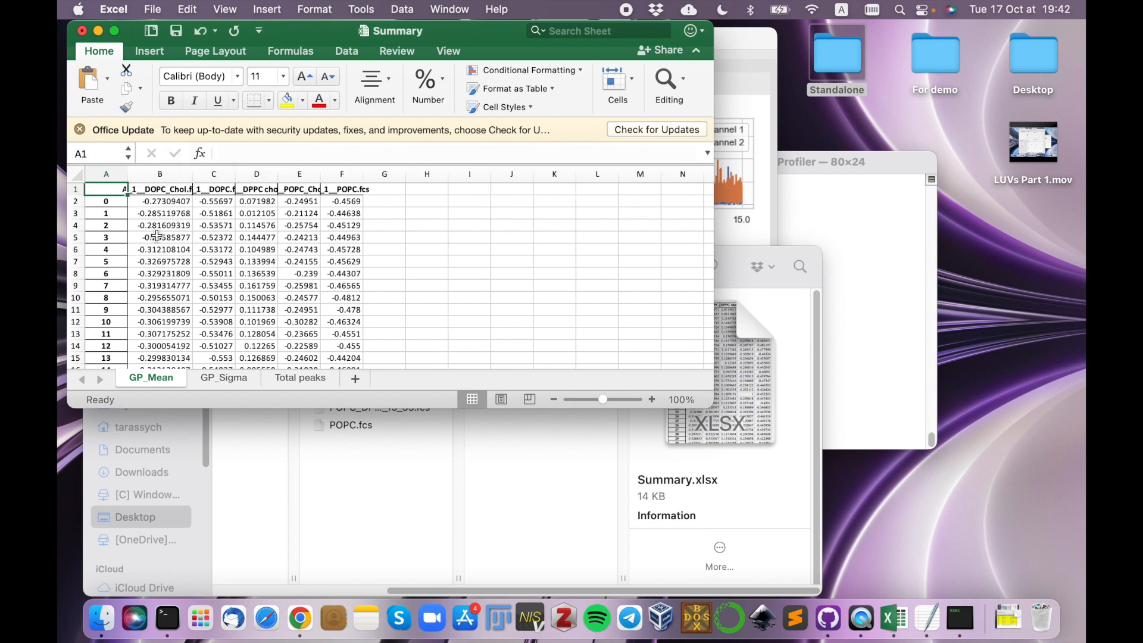
scroll(157, 236, "down", 10)
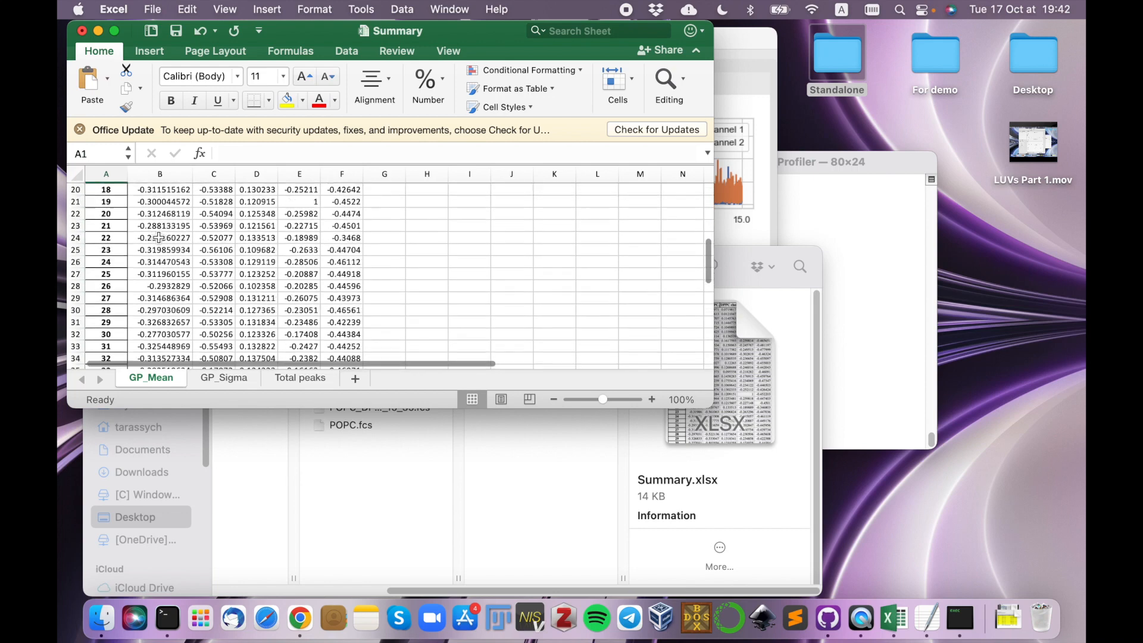
scroll(161, 242, "down", 5)
scroll(160, 242, "up", 4)
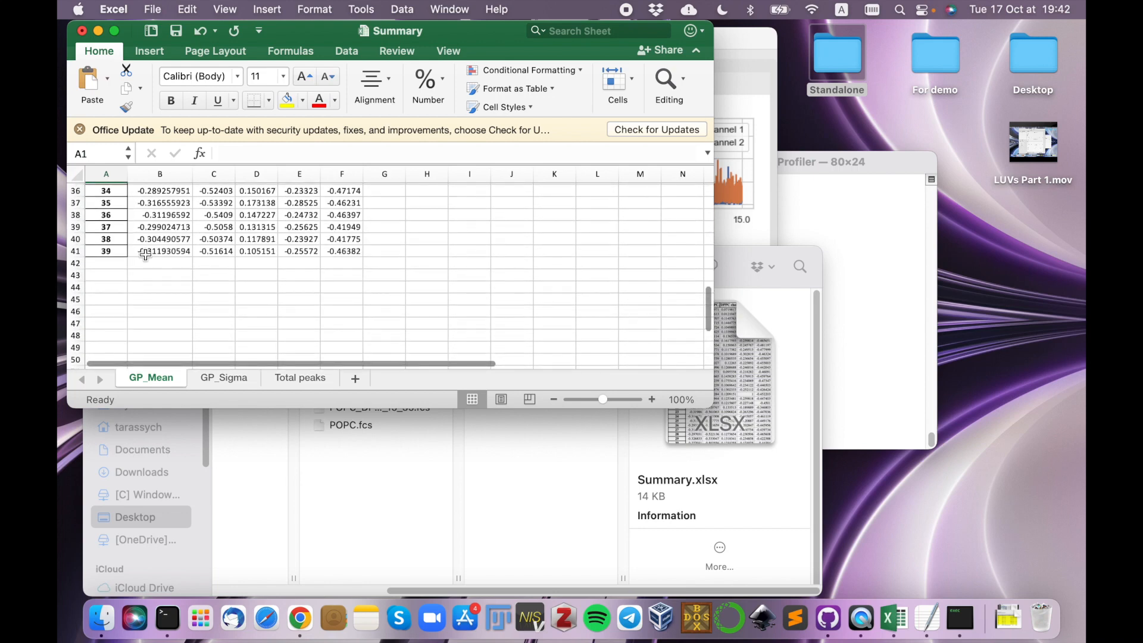
scroll(157, 256, "up", 10)
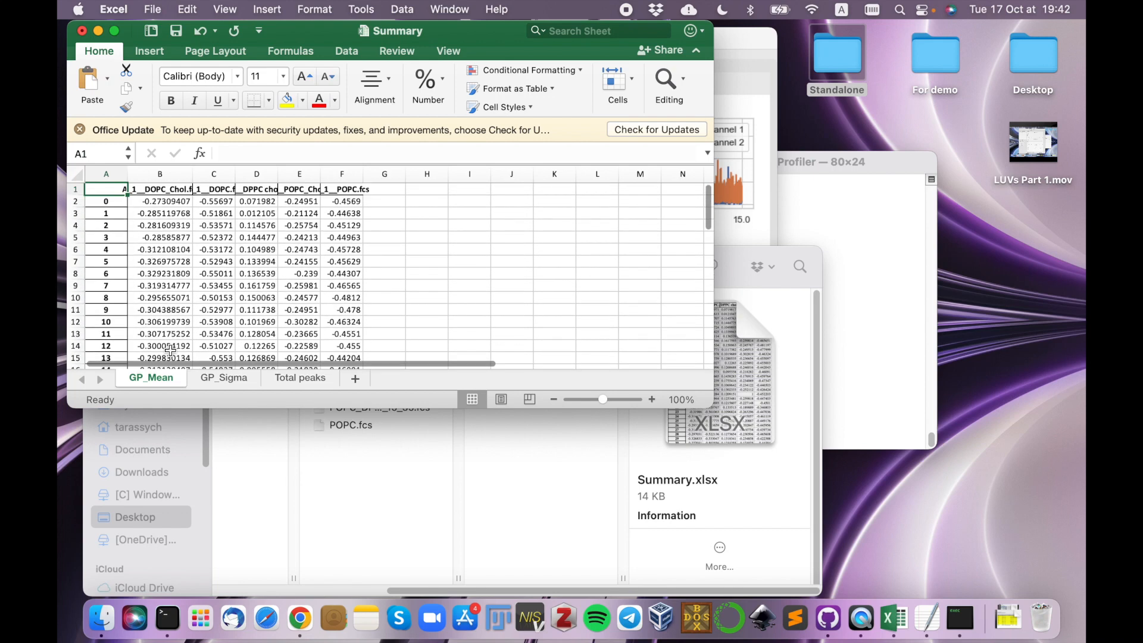
left_click(221, 379)
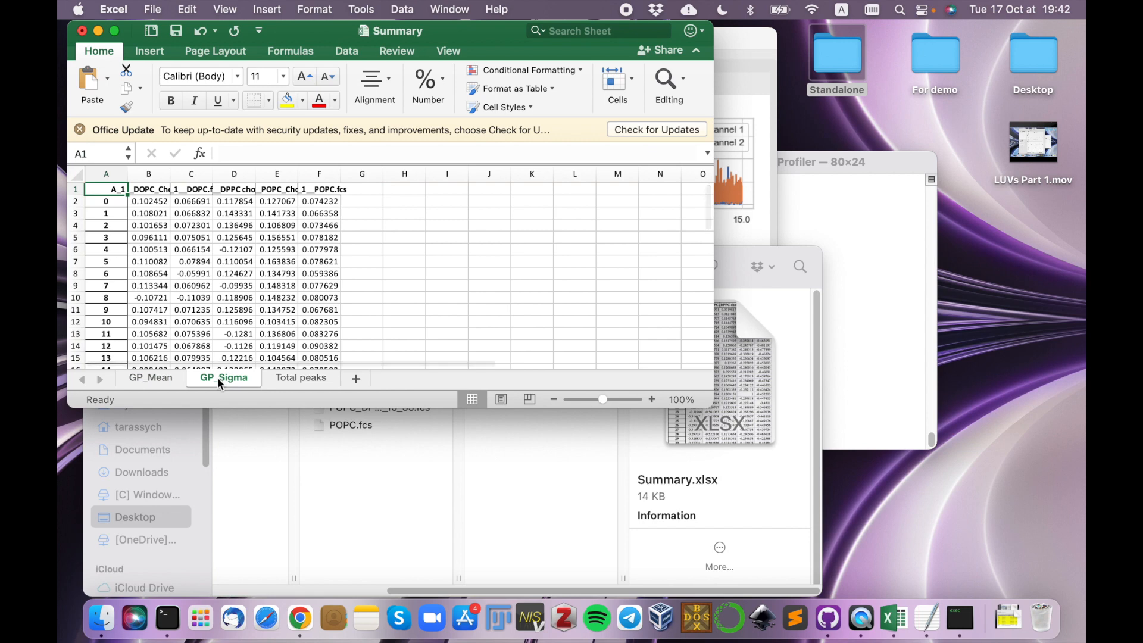
left_click(292, 379)
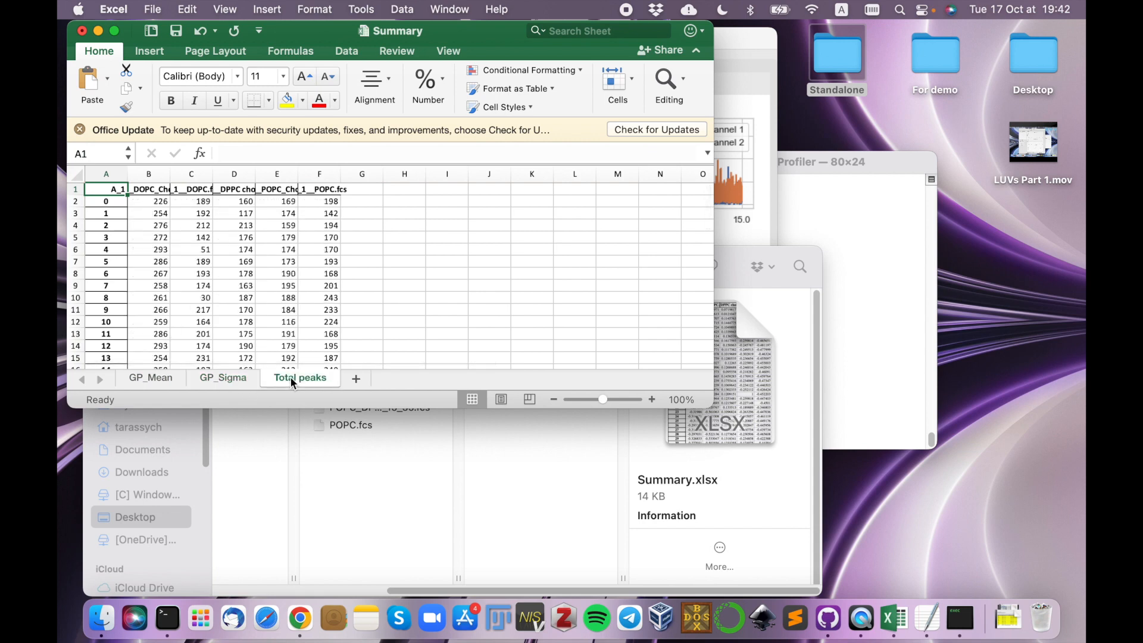
left_click(157, 380)
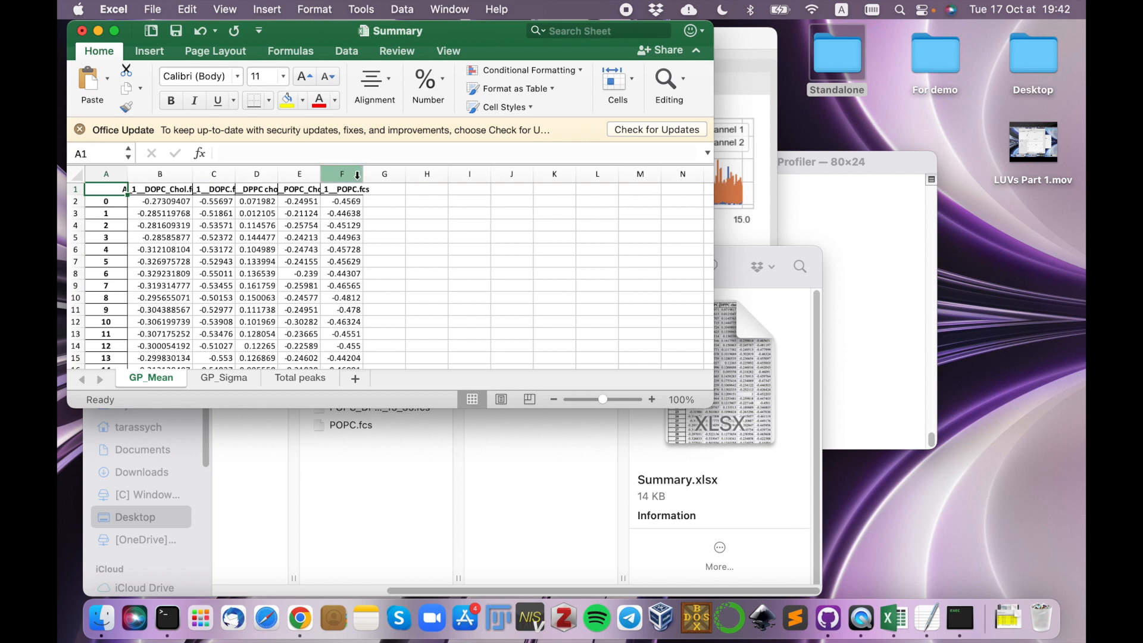
Close the summary workbook without saving and bring the main Single Particle Profiler window back to the front.
left_click(83, 31)
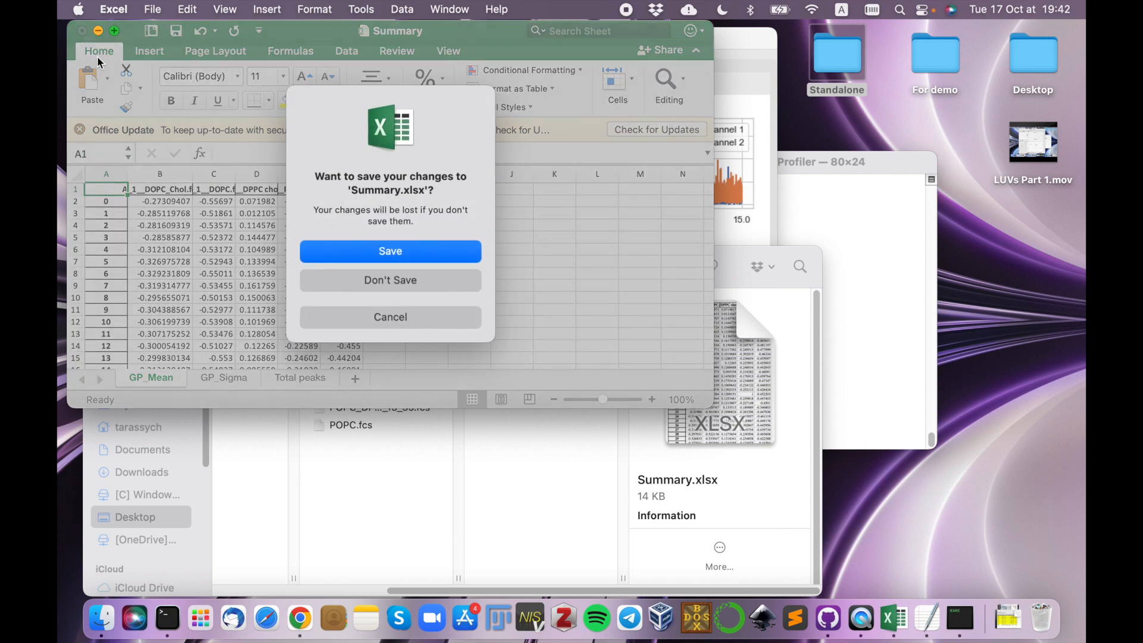
left_click(403, 281)
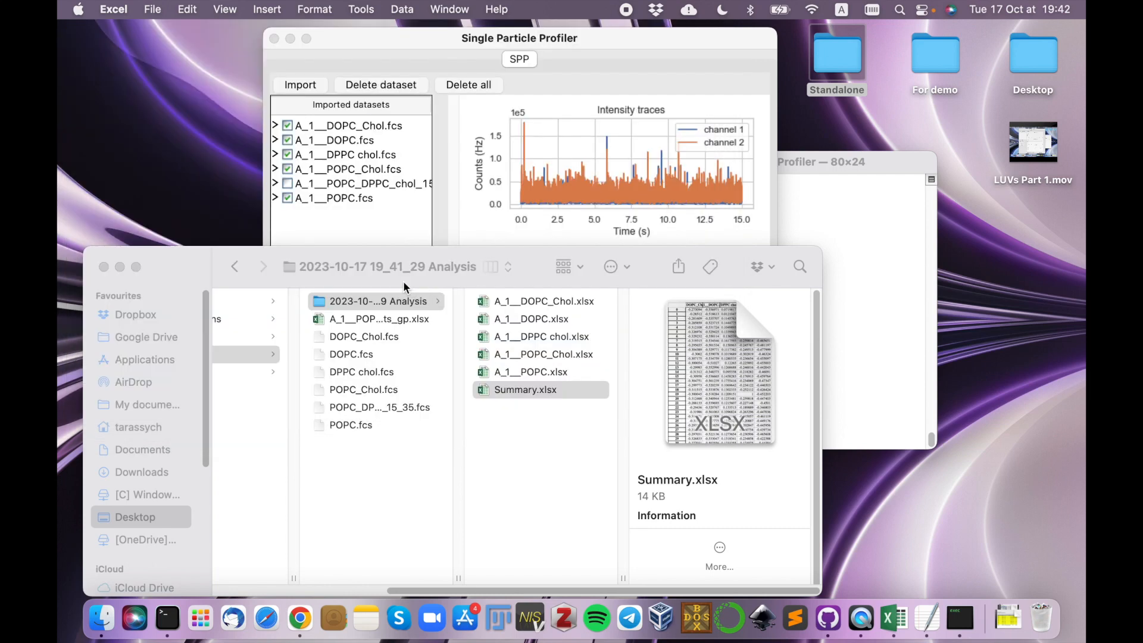
left_click(438, 39)
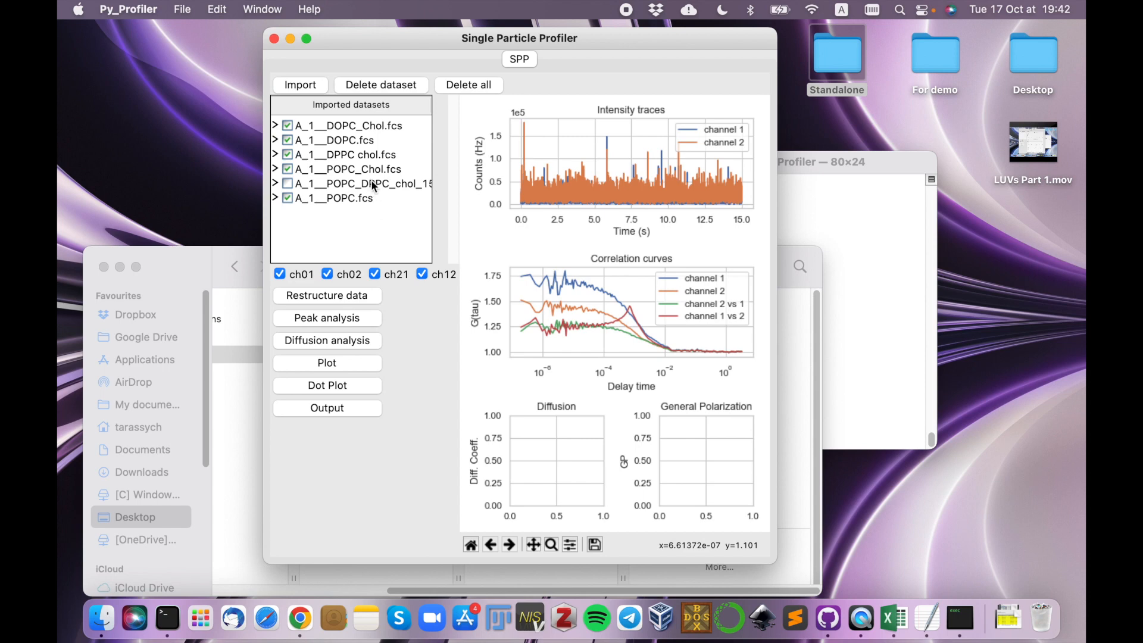
Open the peak analysis for the POPC_DPPC_chol mixture and set its channel 1 and channel 2 z-score thresholds to 2.
left_click(352, 319)
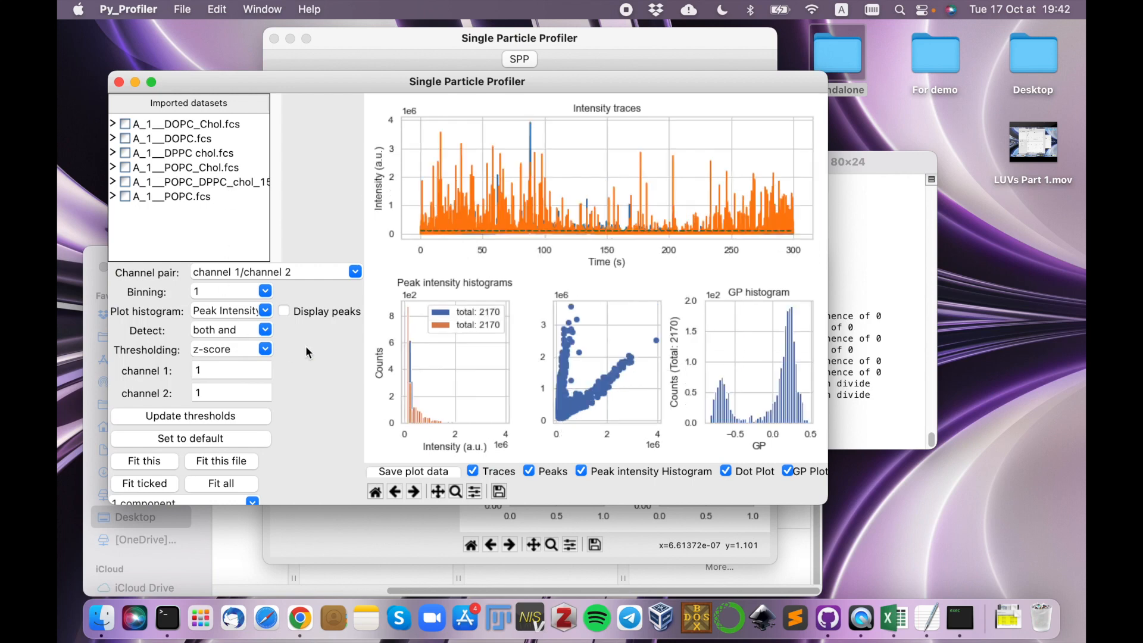
left_click(229, 370)
key("BackSpace")
type("2")
left_click(234, 387)
key("BackSpace")
type("2")
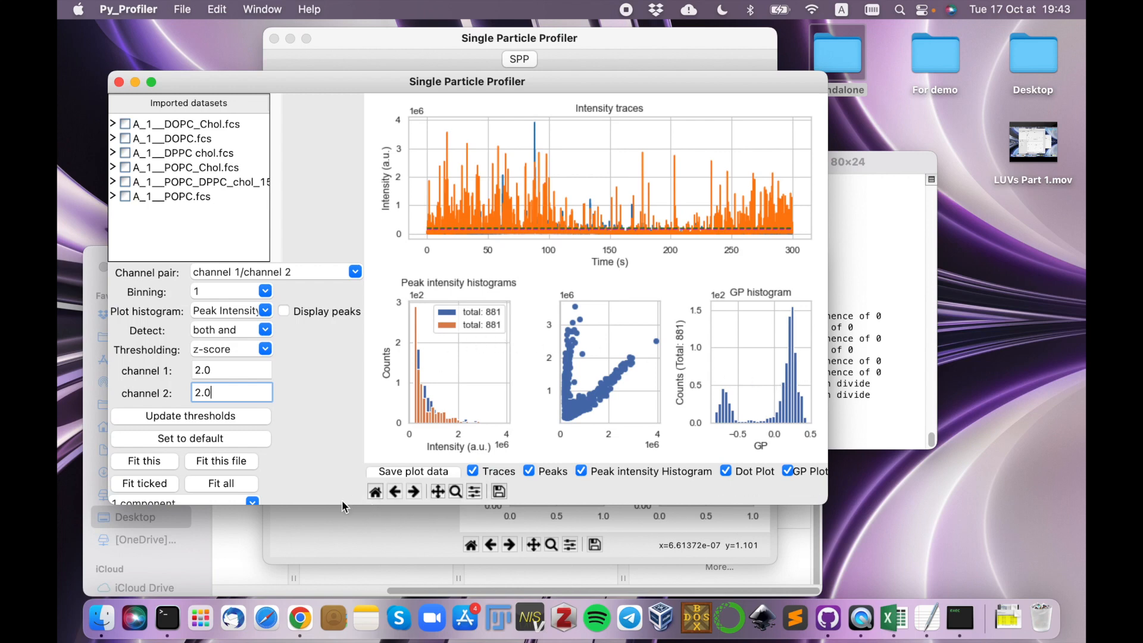
Move the peak analysis window up and extend its height until the A, Mean and Sigma fitting parameters all fit.
left_click_drag(335, 577, 335, 595)
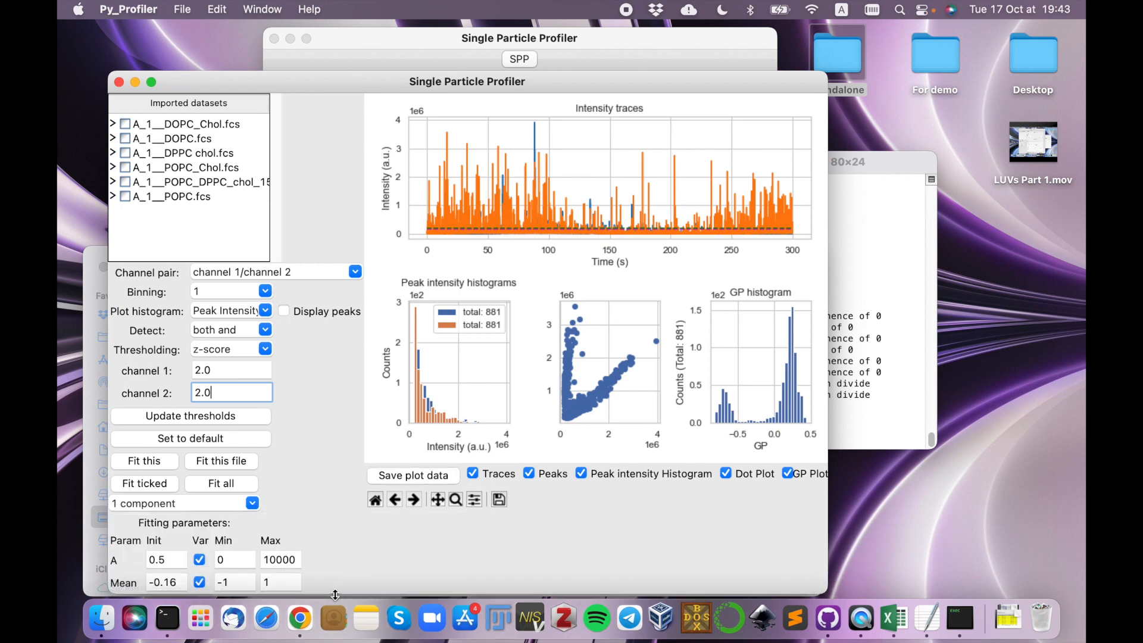
left_click_drag(396, 90, 403, 45)
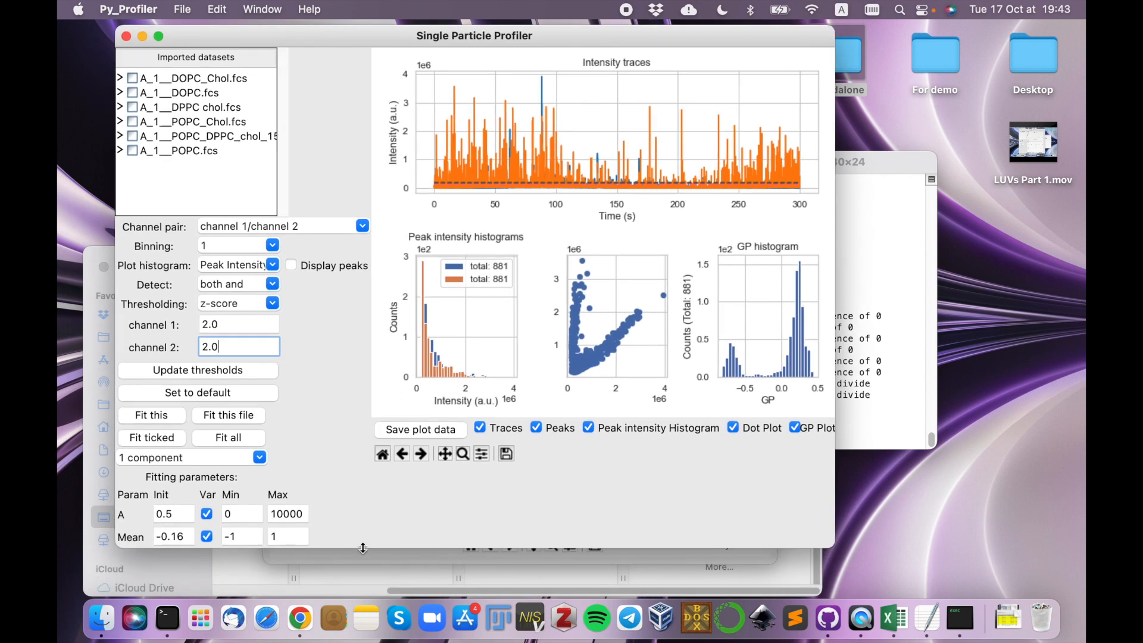
left_click_drag(362, 550, 356, 592)
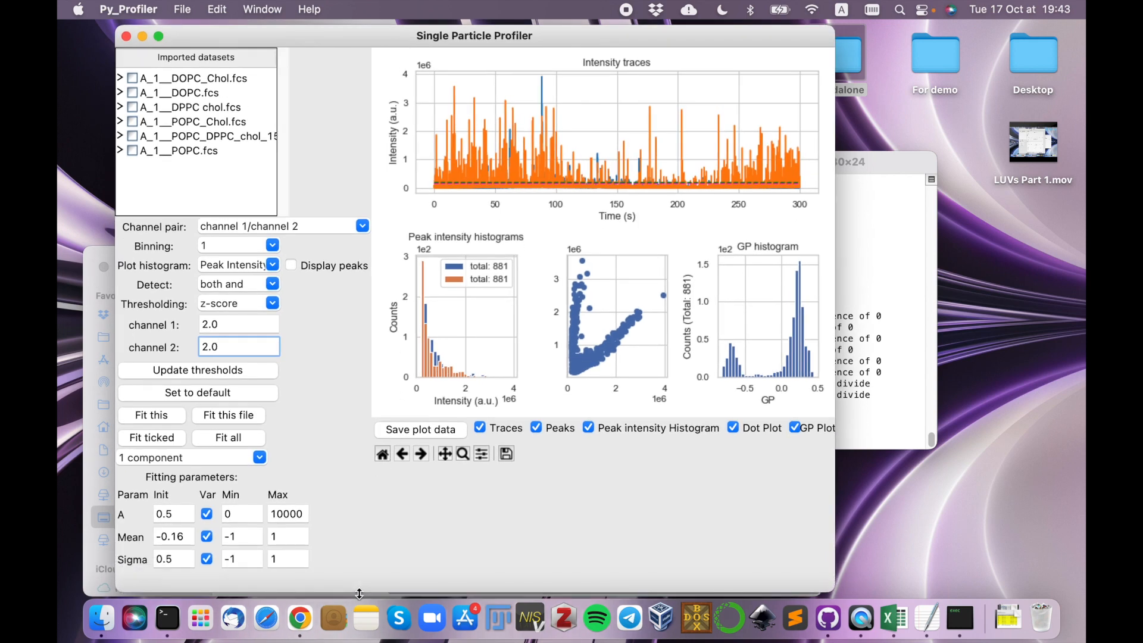
Fit the GP histogram of the POPC/DPPC/chol mixture with 2 components.
left_click(221, 458)
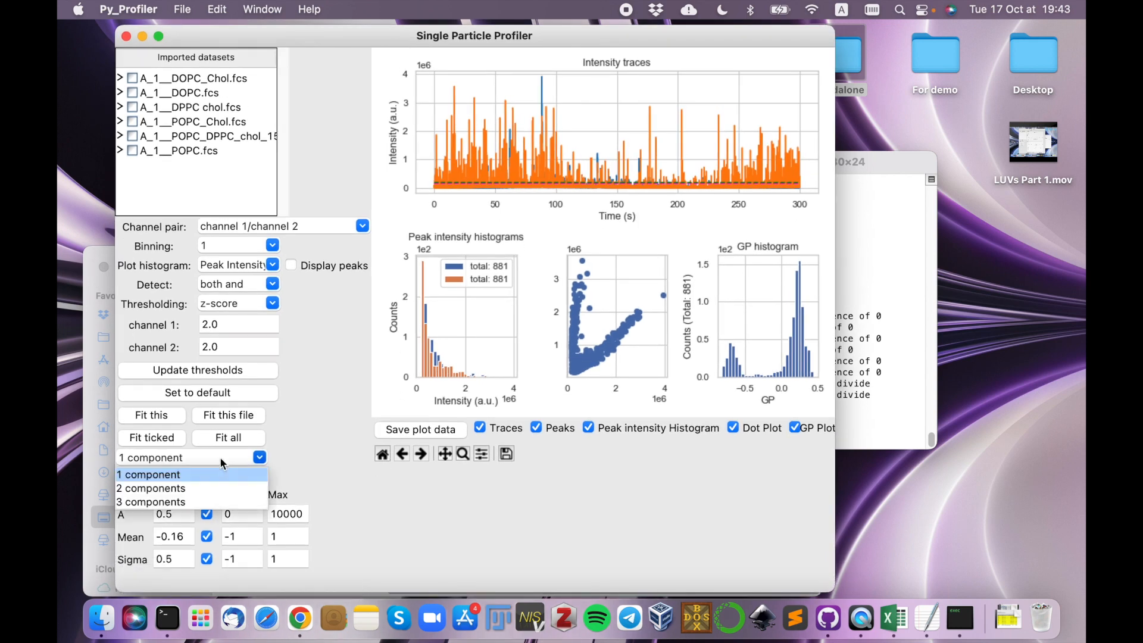
left_click(187, 488)
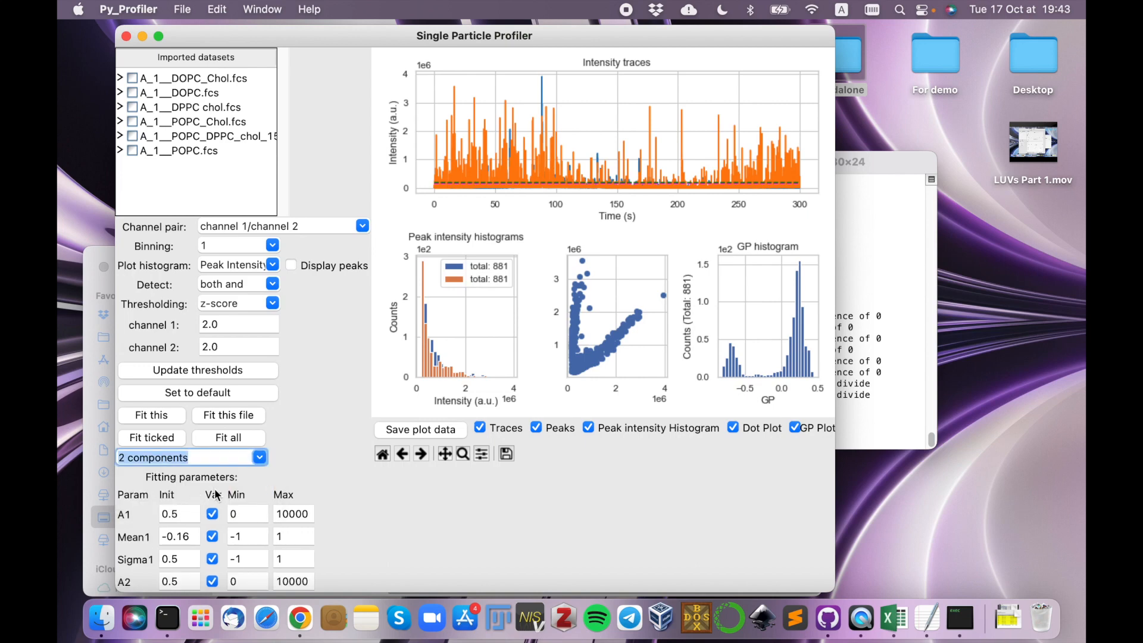
left_click(171, 415)
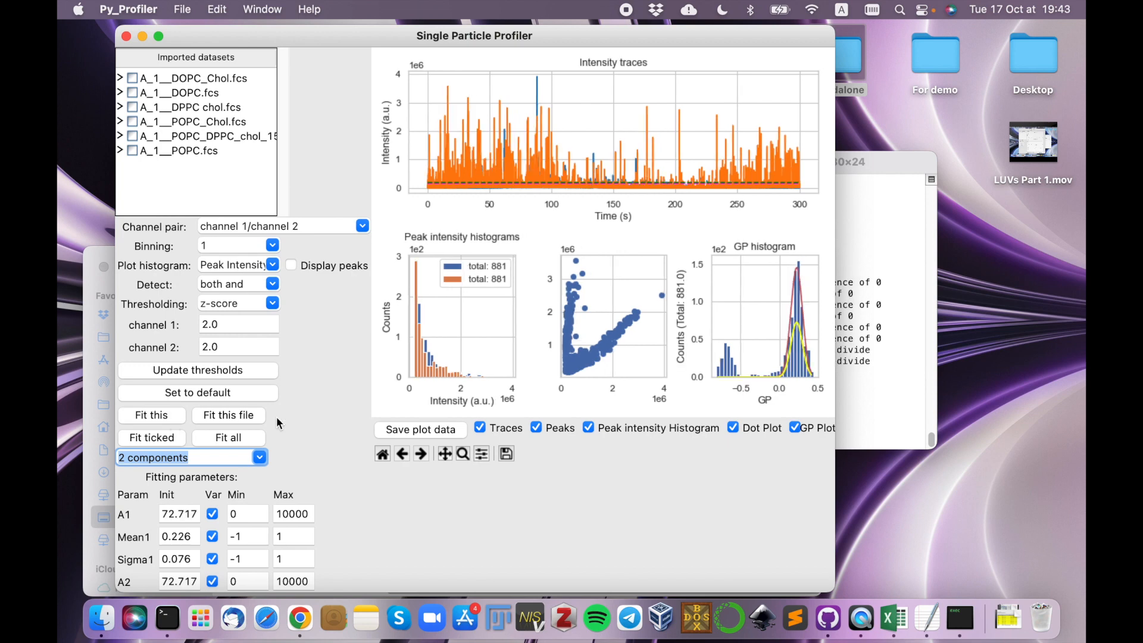
Give Mean1 a negative starting value and refit the current GP histogram with 2 components.
left_click_drag(195, 536, 164, 537)
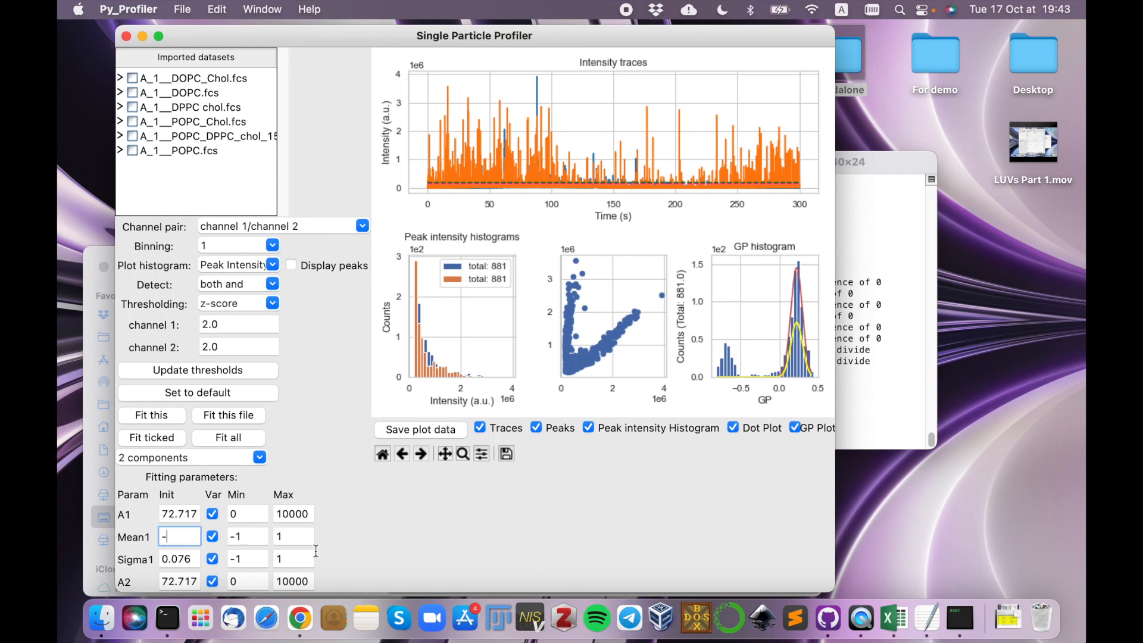
type("0.684")
left_click(169, 417)
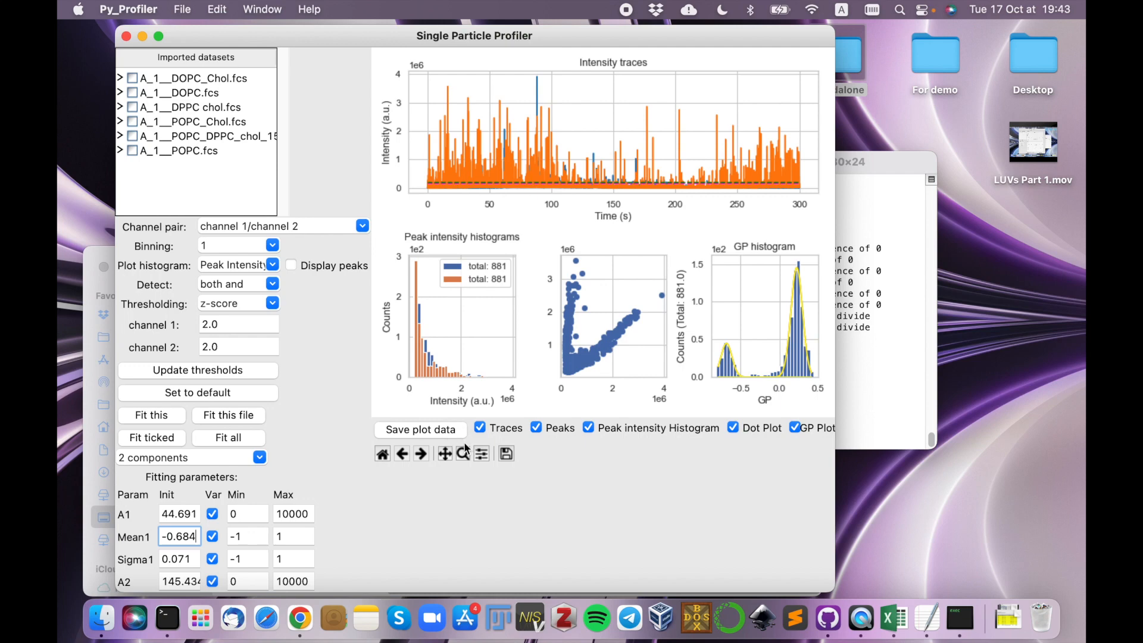
Save the plot data without the intensity traces and move the peak analysis window aside to uncover the file browser.
left_click(481, 429)
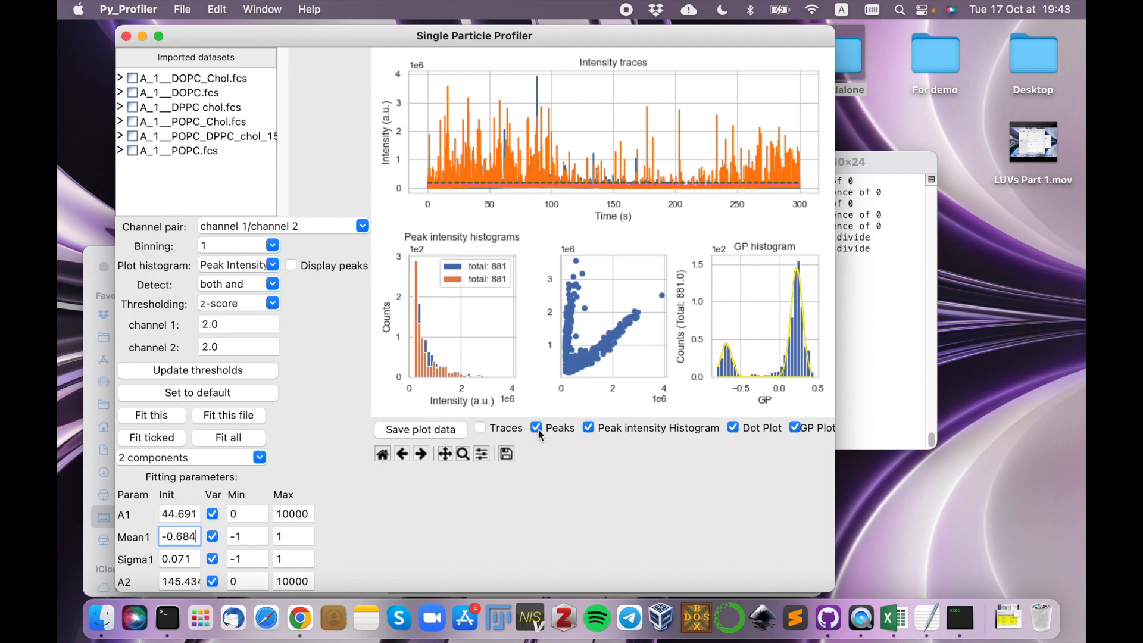
left_click(453, 432)
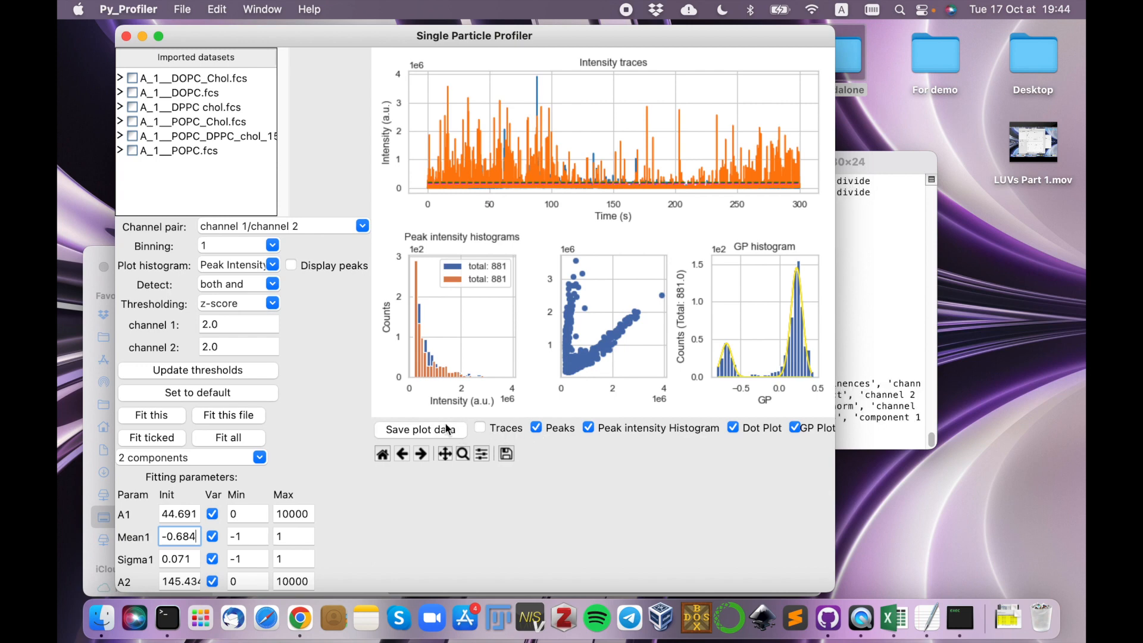
left_click_drag(368, 37, 562, 45)
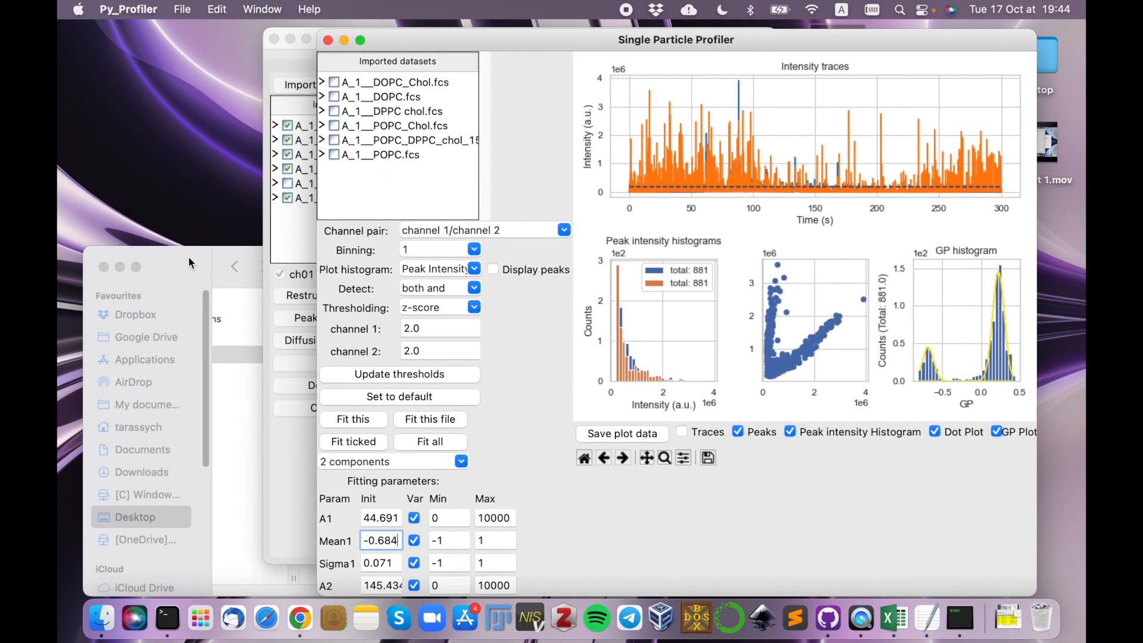
Switch to Finder and open the exported workbook A_1__POPC_DPPC_chol_15_35.fcs_Plots_gp.xlsx in Excel.
left_click(188, 256)
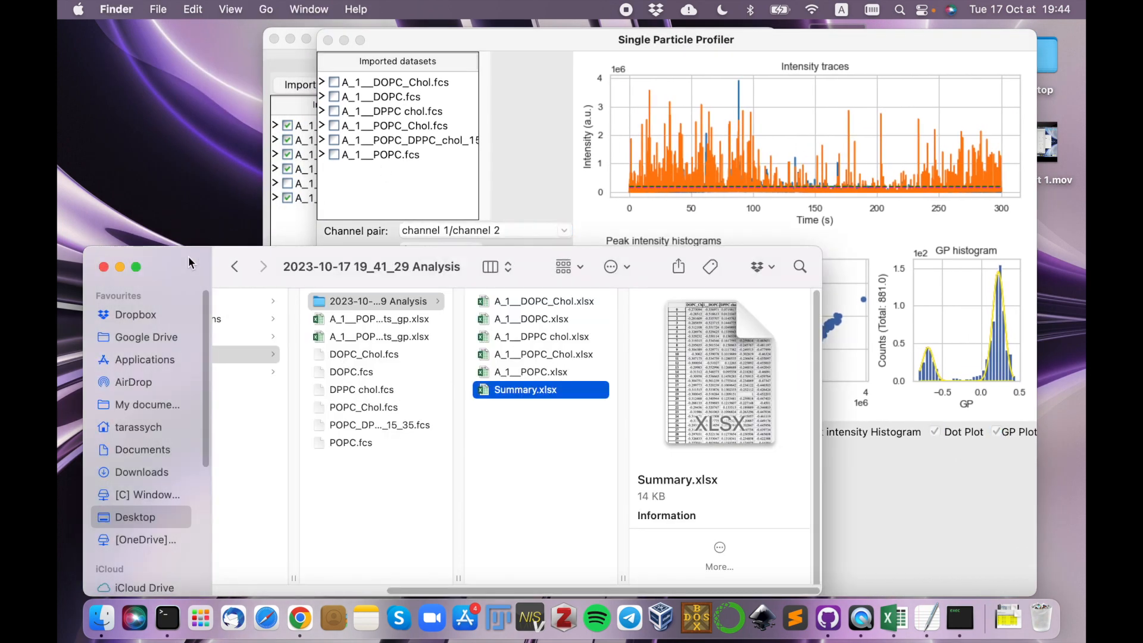
left_click(376, 336)
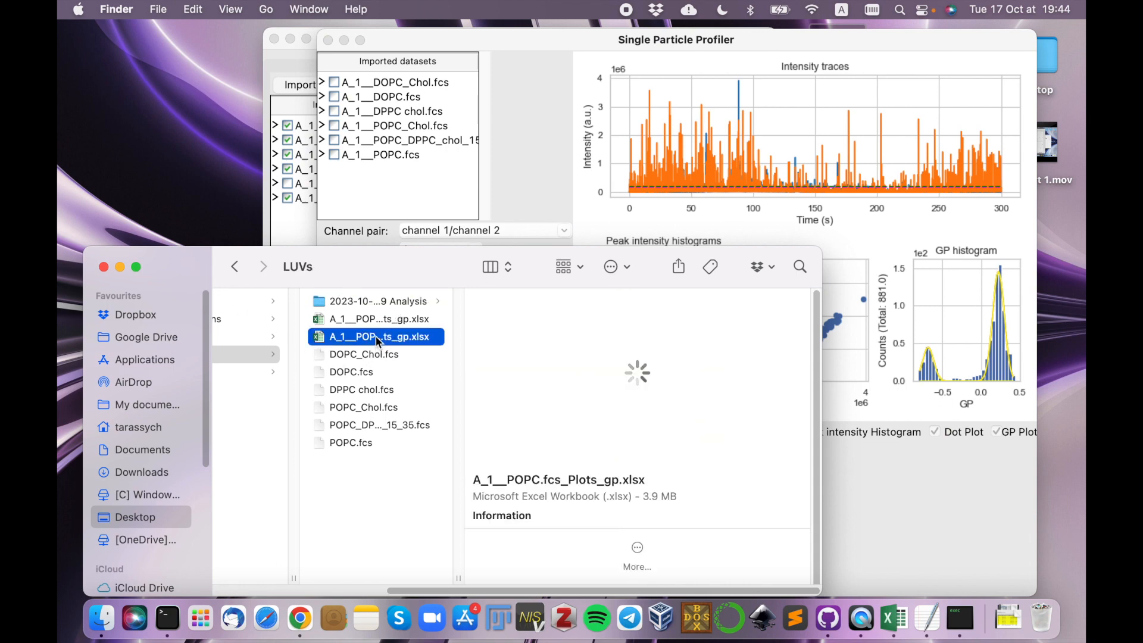
left_click(373, 321)
double_click(355, 320)
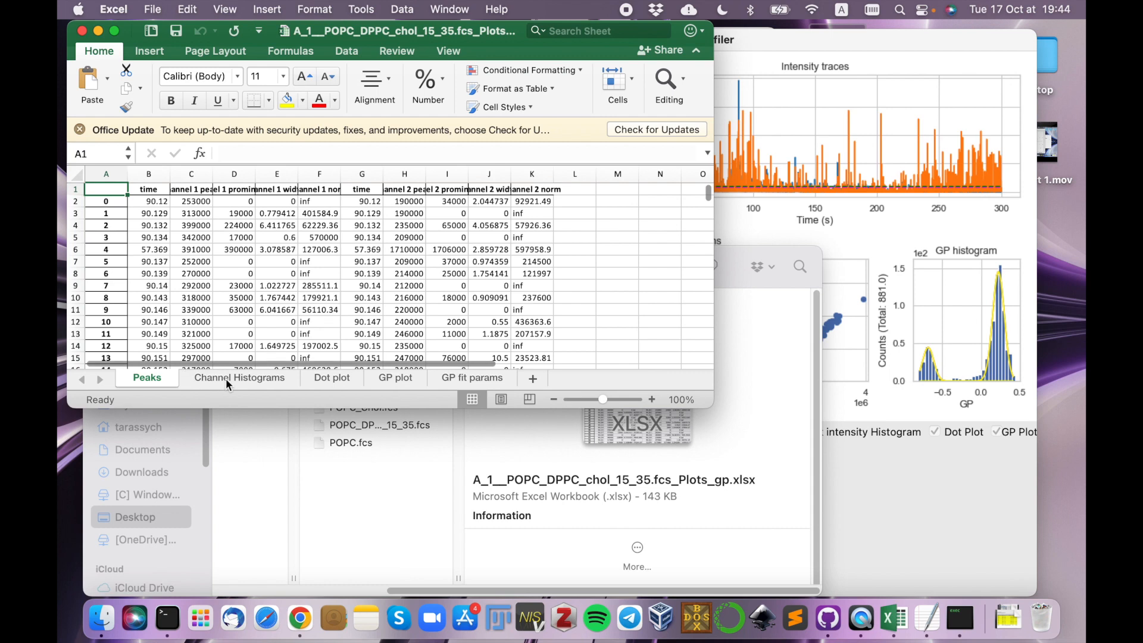
Review the Channel Histograms, Dot plot, GP plot and GP fit params sheets, checking the Mean1 and Mean2 values.
left_click(227, 378)
left_click(329, 380)
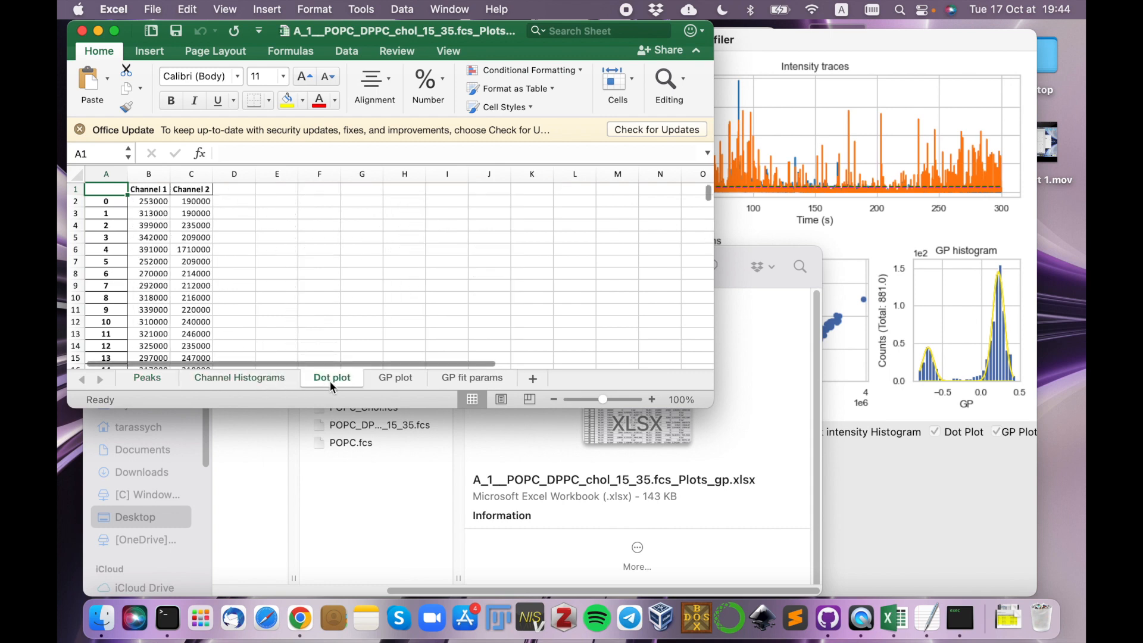
left_click(391, 383)
left_click(455, 381)
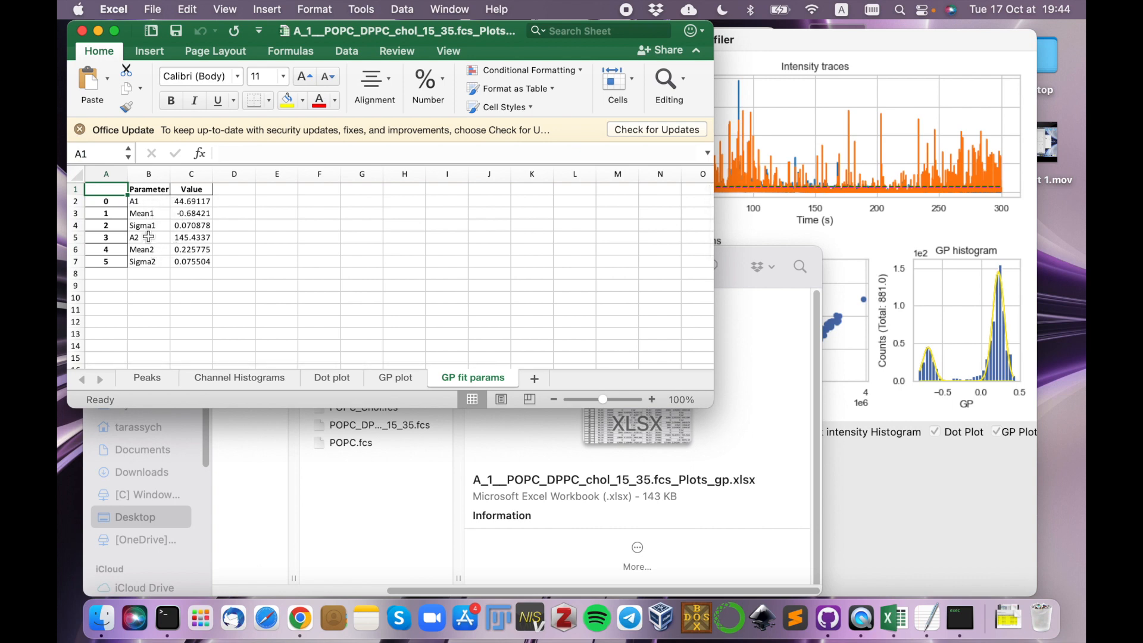
left_click(192, 214)
left_click(191, 251)
left_click(192, 214)
left_click(191, 250)
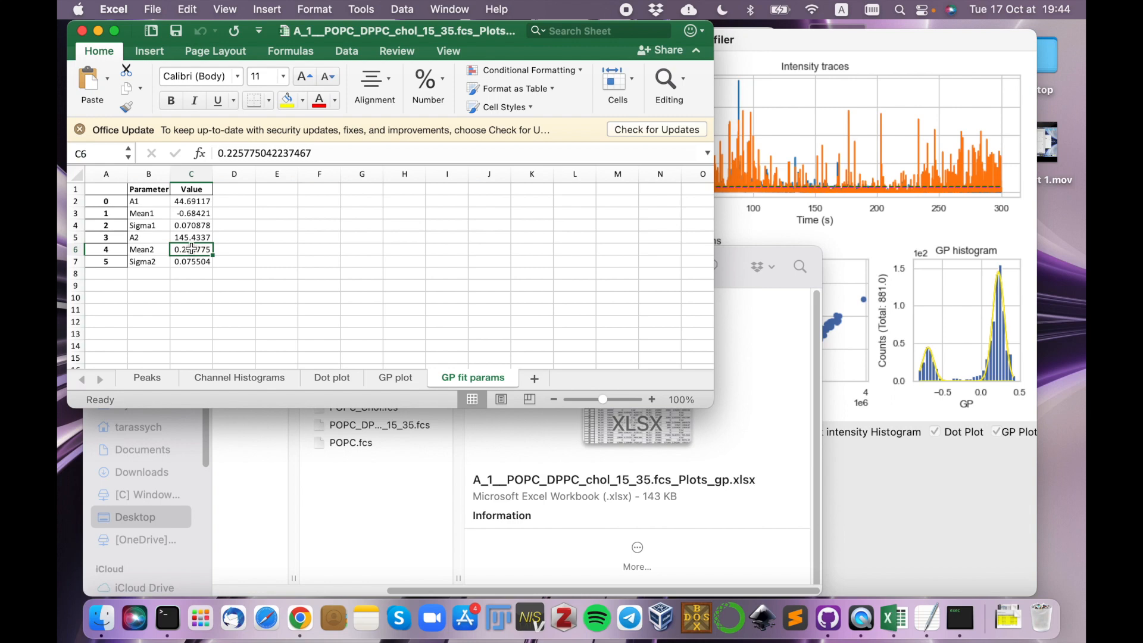
Close the exported workbook and the peak analysis window, returning to the main Single Particle Profiler window.
left_click(83, 31)
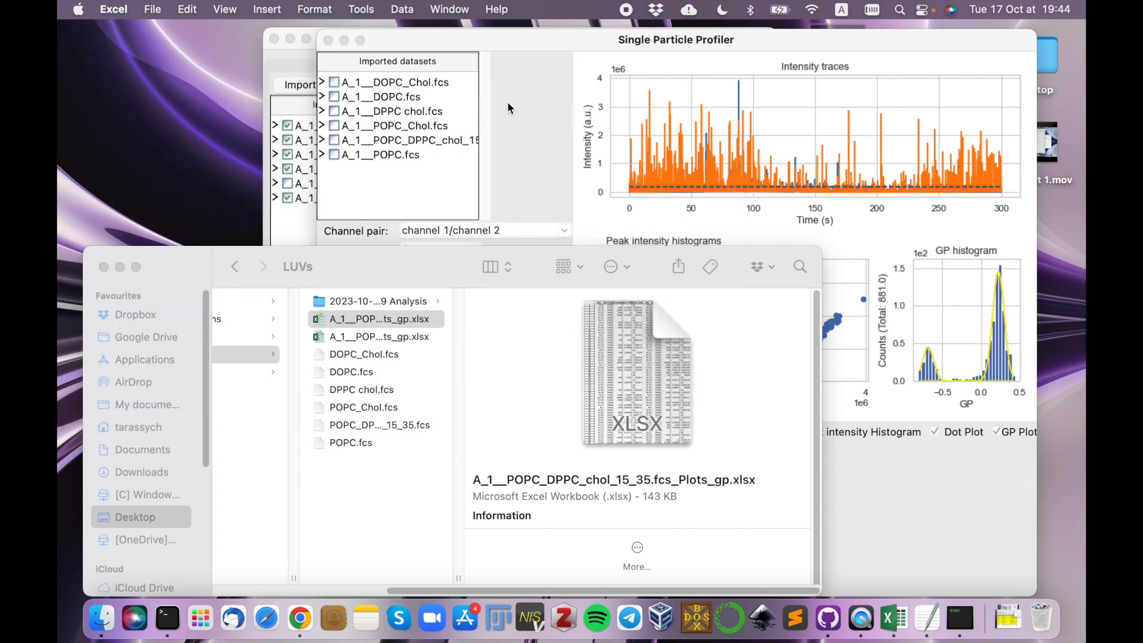
left_click(507, 45)
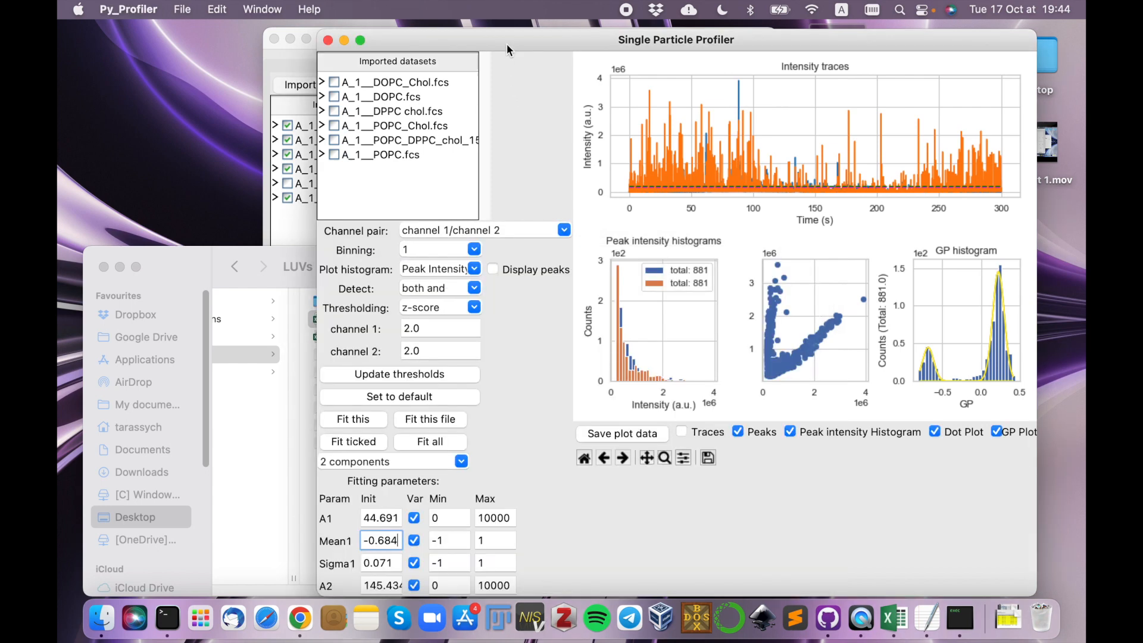
left_click(329, 44)
left_click_drag(387, 44, 406, 42)
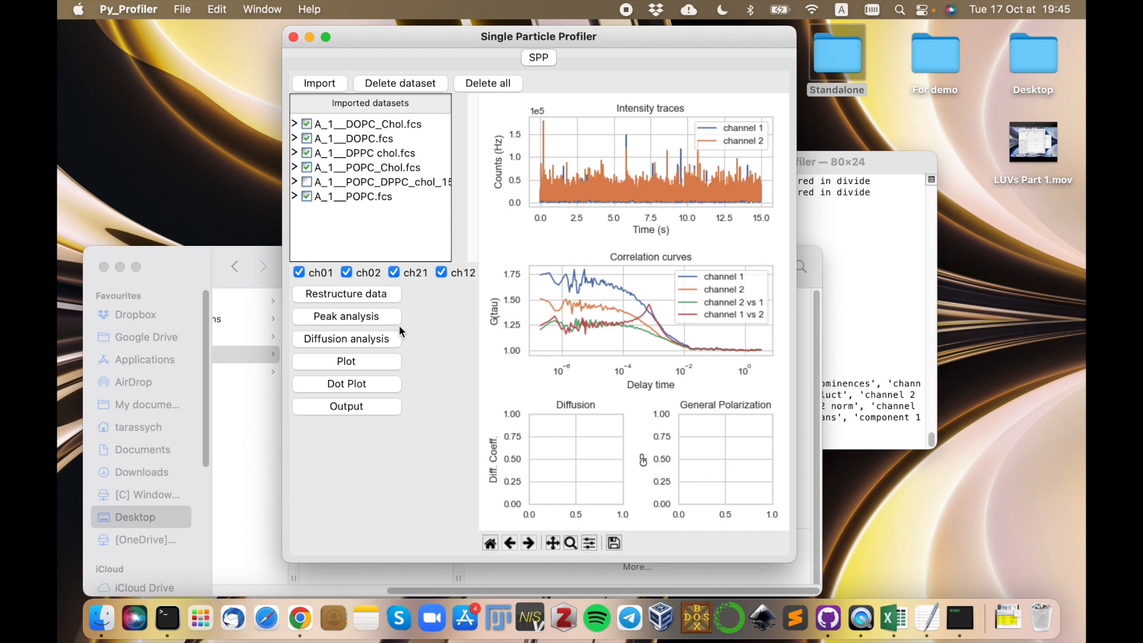
Open the diffusion analysis, show only the ch01 correlation curve, and enlarge the window to reveal more fitting parameters.
left_click(348, 341)
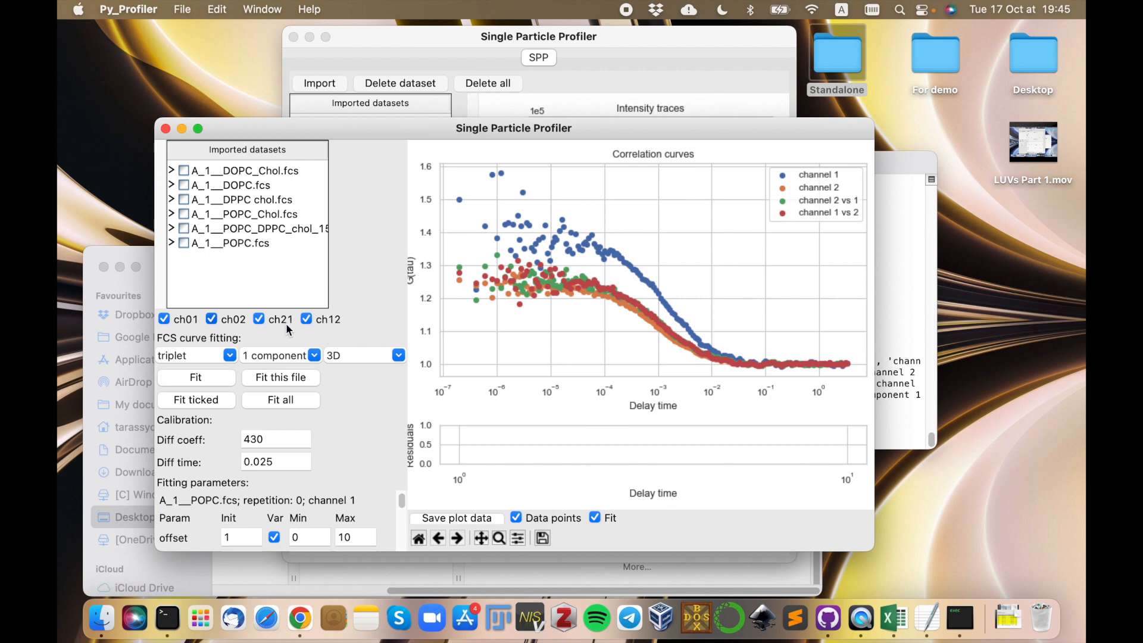
left_click(309, 318)
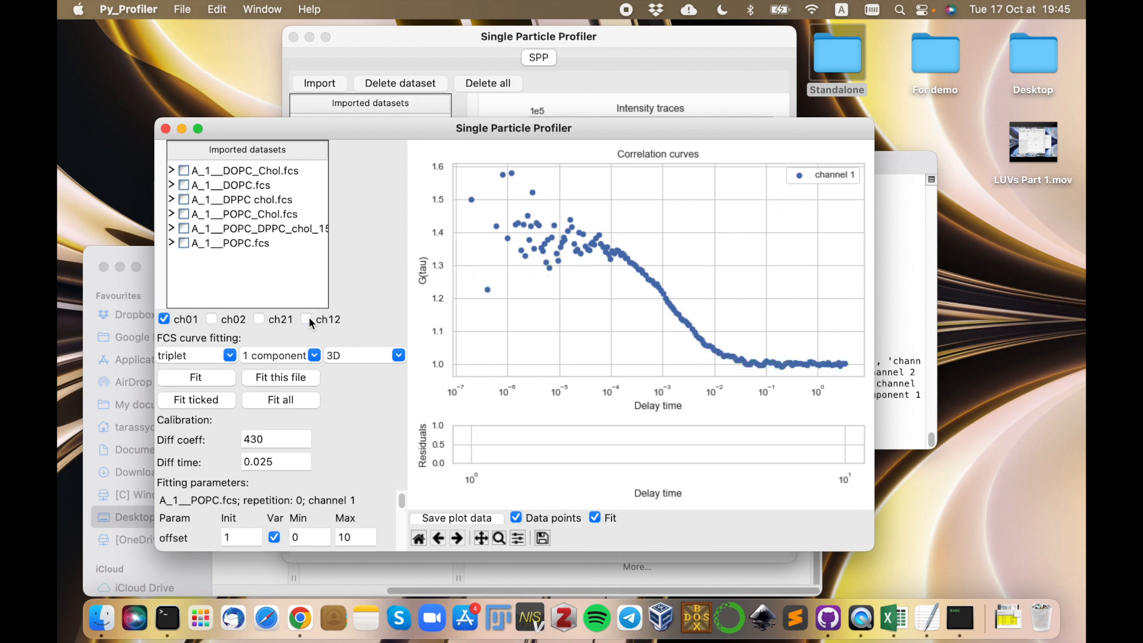
left_click_drag(409, 128, 477, 60)
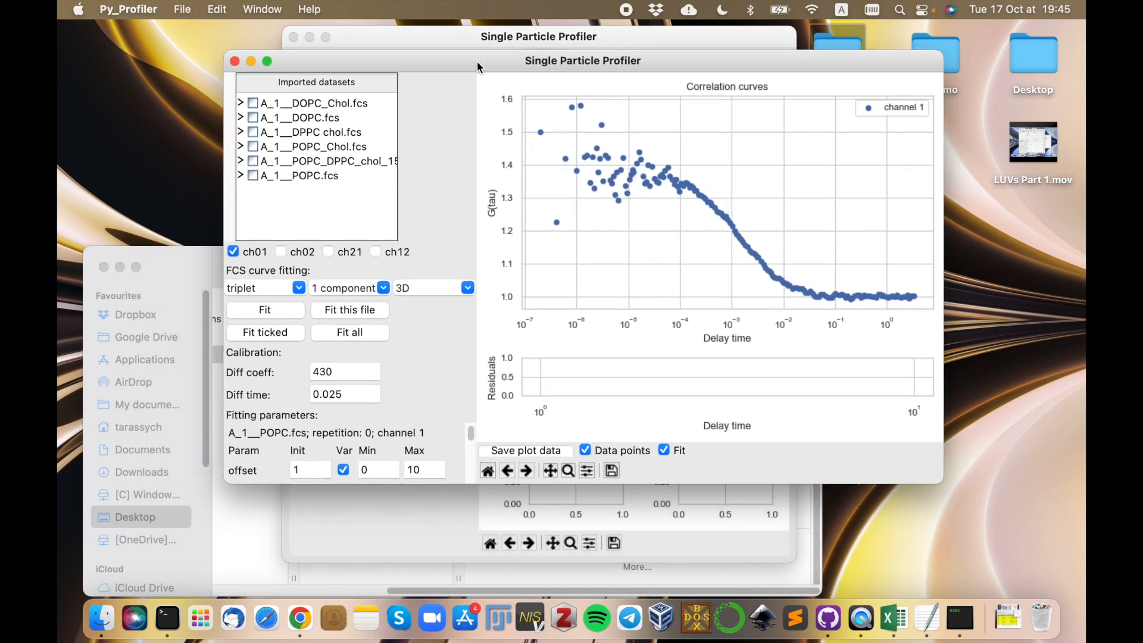
left_click_drag(445, 484, 440, 591)
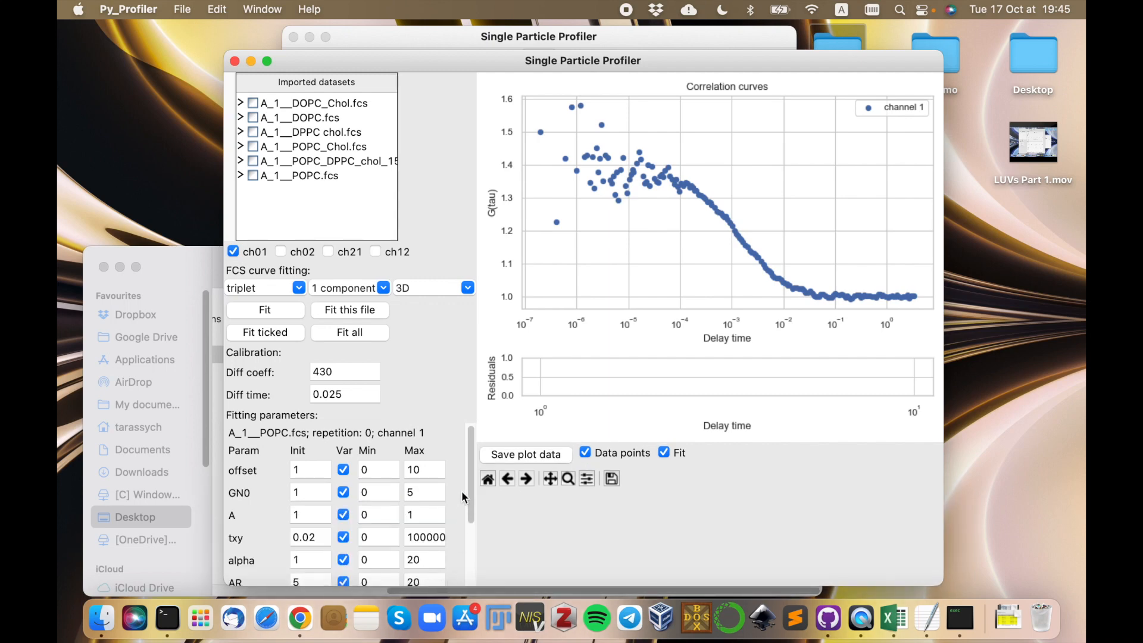
mouse_move(471, 486)
left_mouse_down()
mouse_move(462, 557)
mouse_move(470, 472)
left_mouse_up()
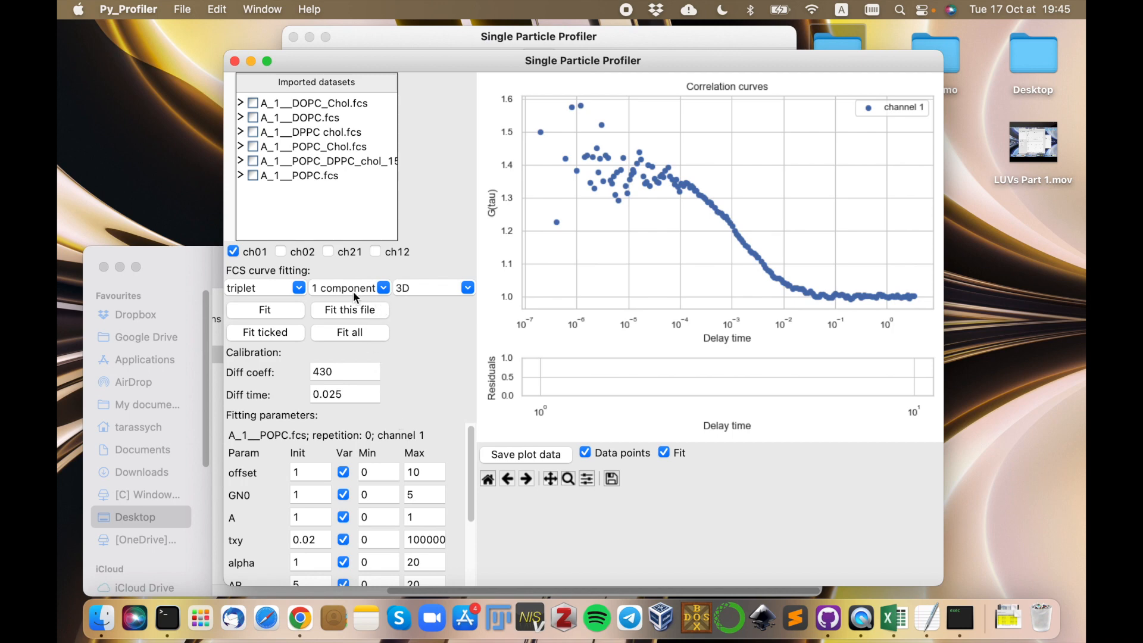
Check the component and dimension options for FCS curve fitting, keeping 1 component and 3D.
left_click(384, 289)
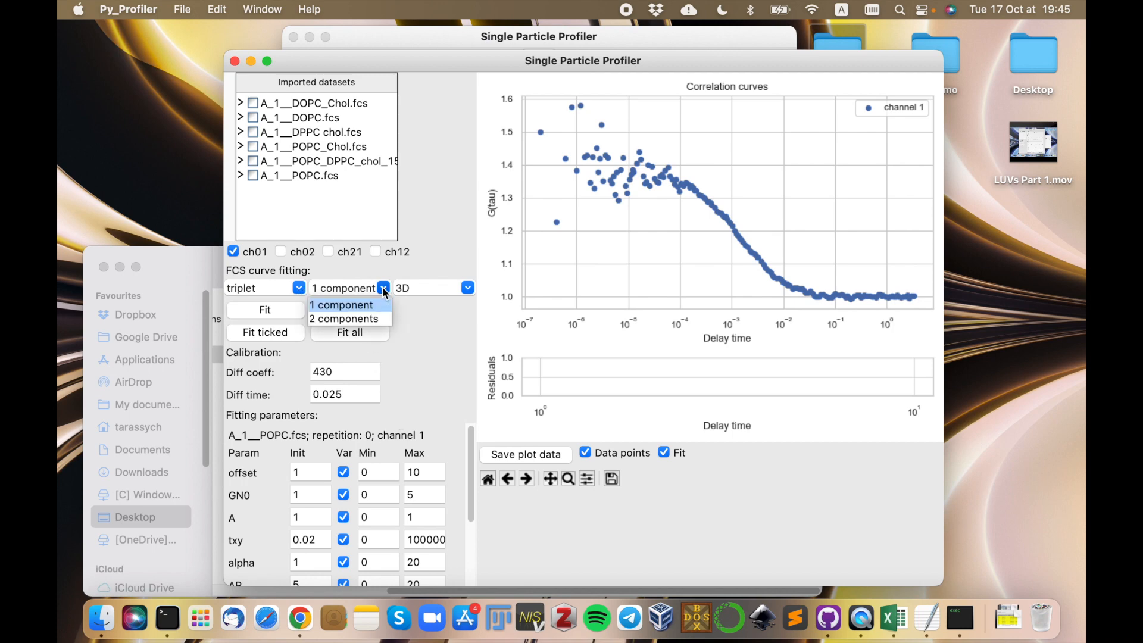
left_click(384, 291)
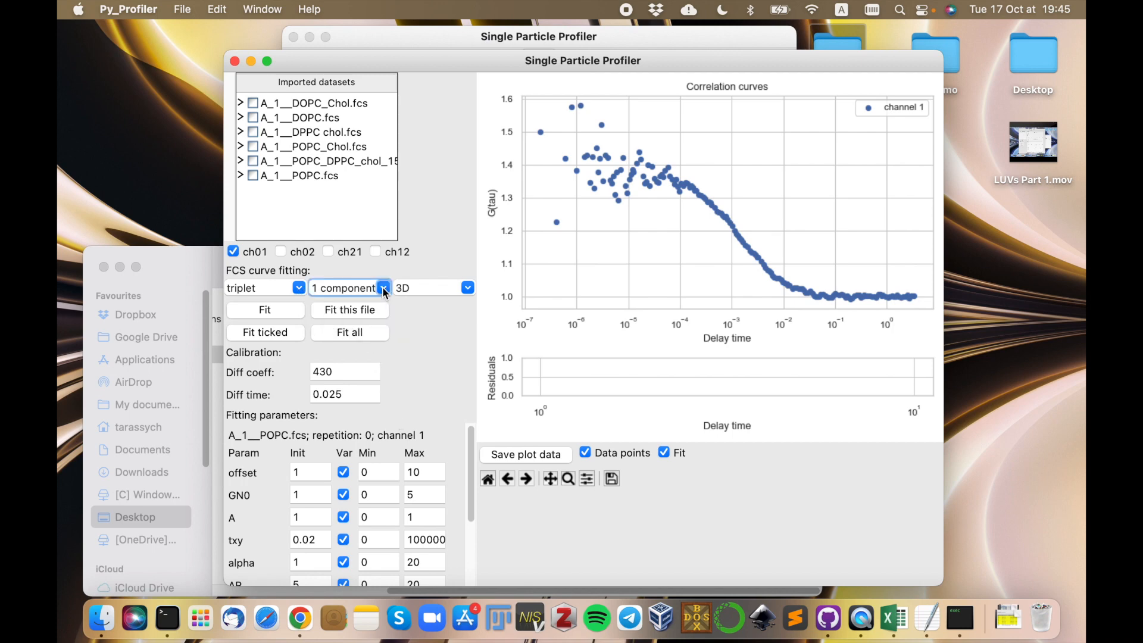
left_click(448, 286)
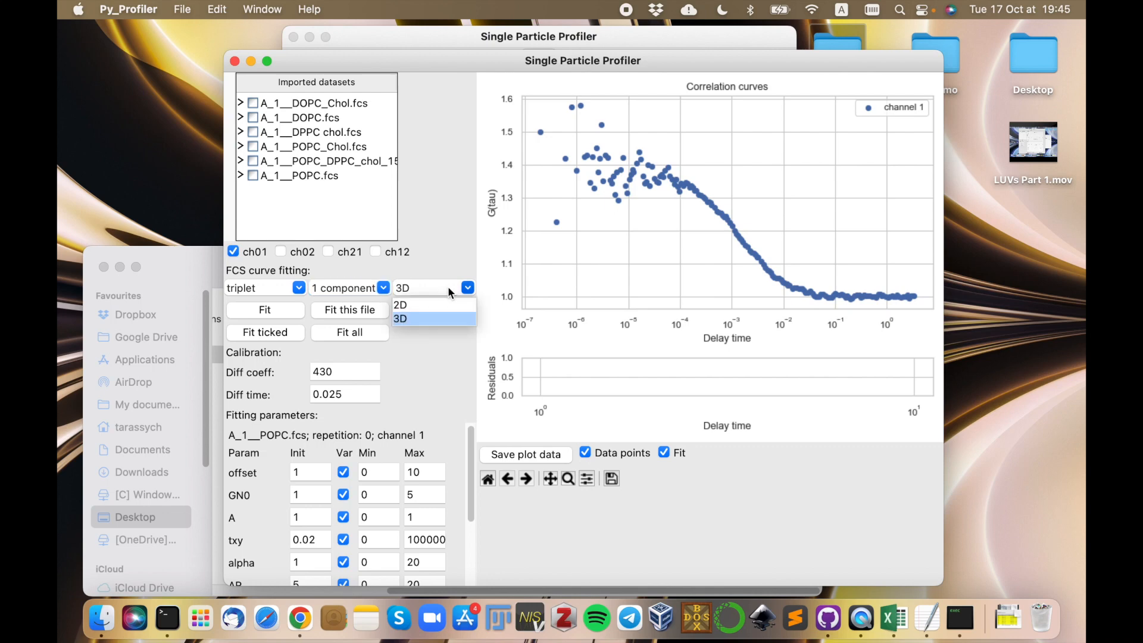
left_click(400, 319)
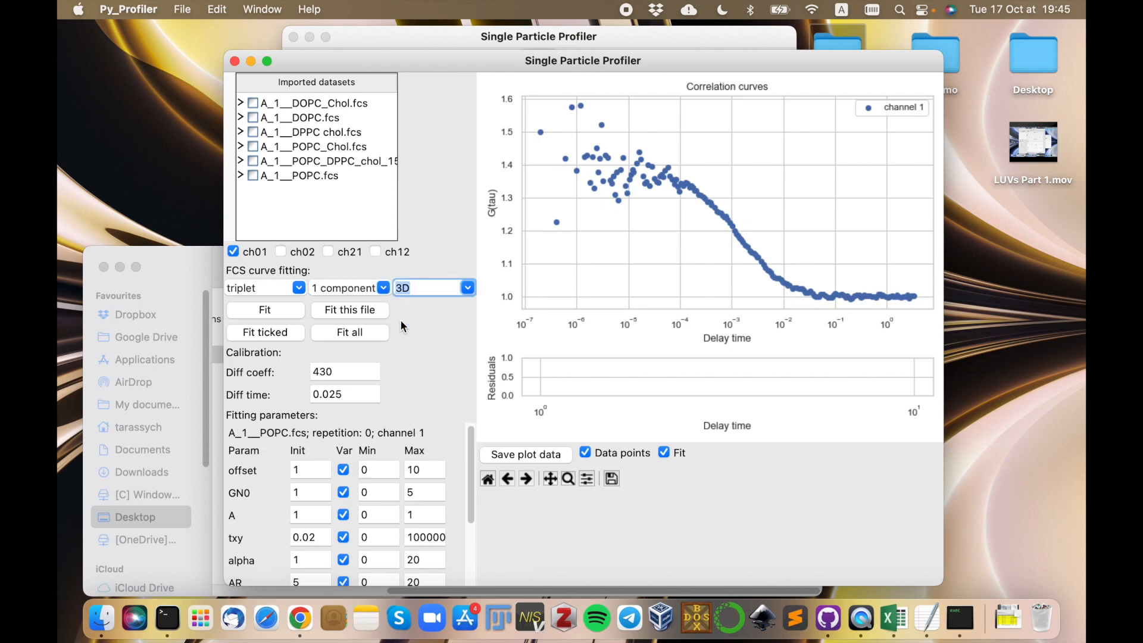
Fix the offset, A and alpha fitting parameters and set the GN0 maximum to 50.
left_click_drag(421, 62, 426, 41)
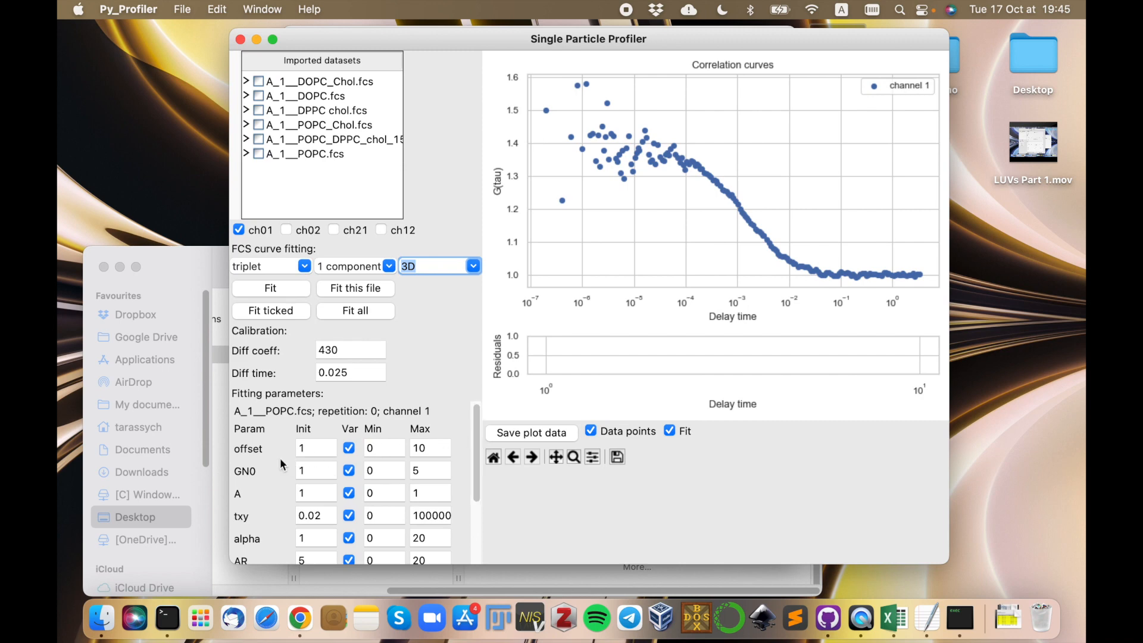
left_click(351, 448)
left_click(428, 472)
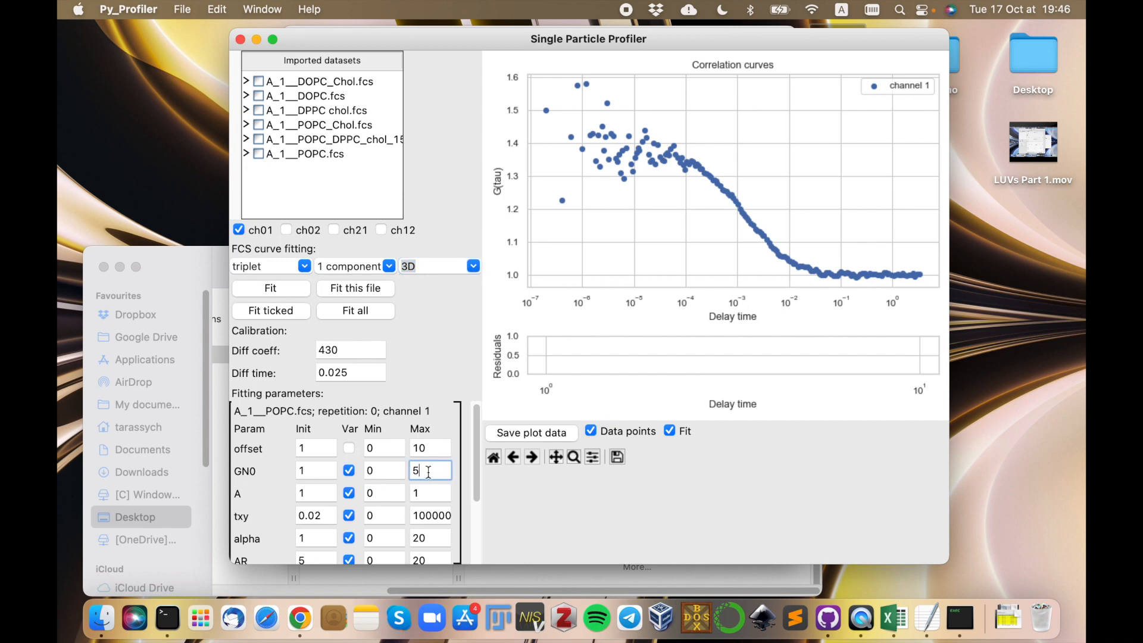
type("0")
scroll(477, 457, "down", 2)
scroll(477, 457, "down", 1)
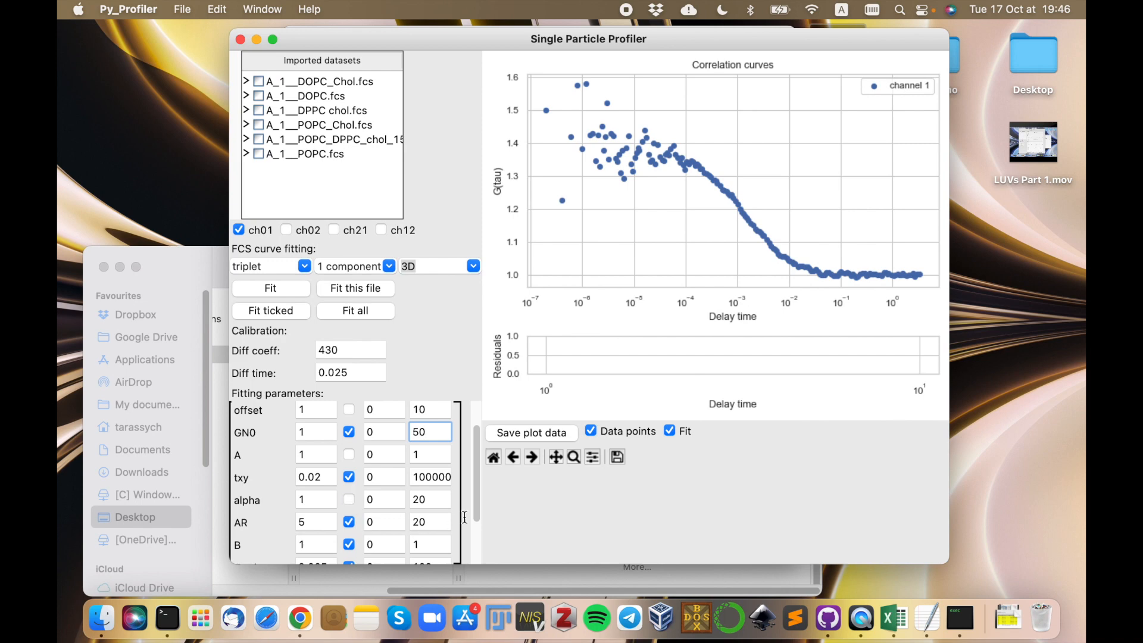
Fix AR at an initial value of 7 and hold T_tri fixed as well.
left_click_drag(478, 487, 473, 519)
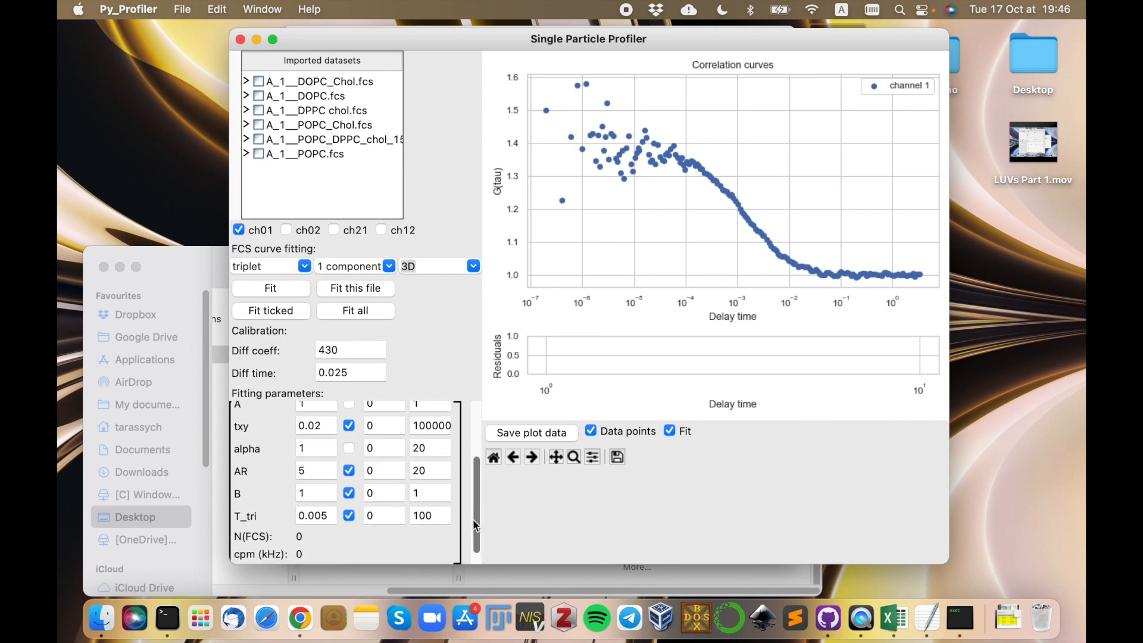
left_click(349, 470)
left_click(313, 471)
left_click_drag(312, 470, 301, 471)
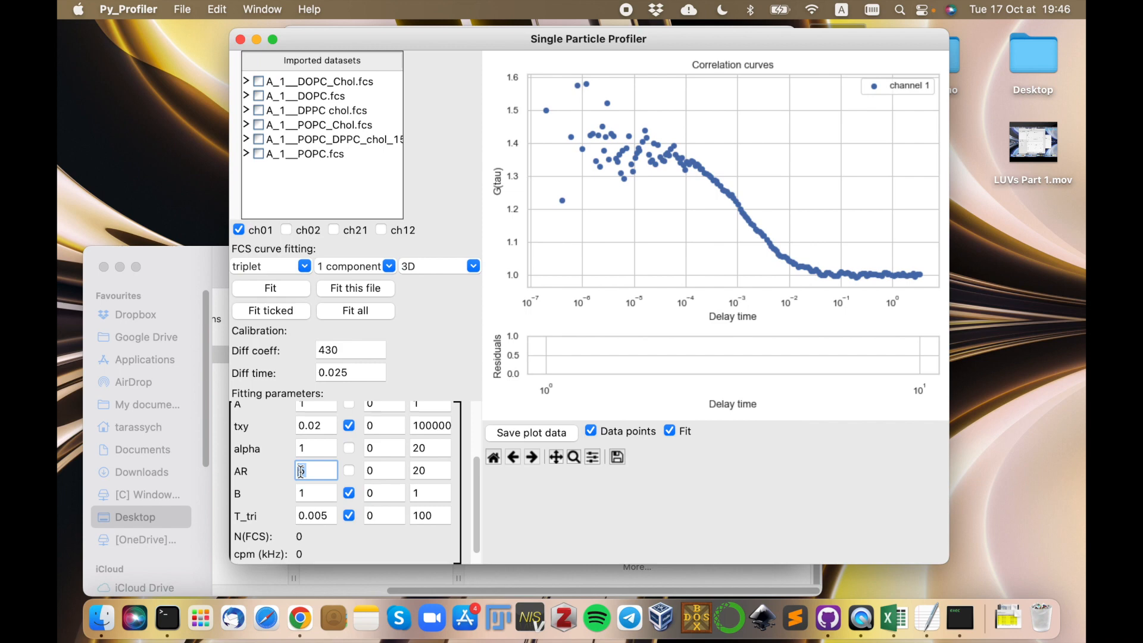
type("7")
left_click(349, 518)
Fit the POPC channel 1 correlation curve and review its fitted parameters from offset to N(FCS).
left_click(298, 290)
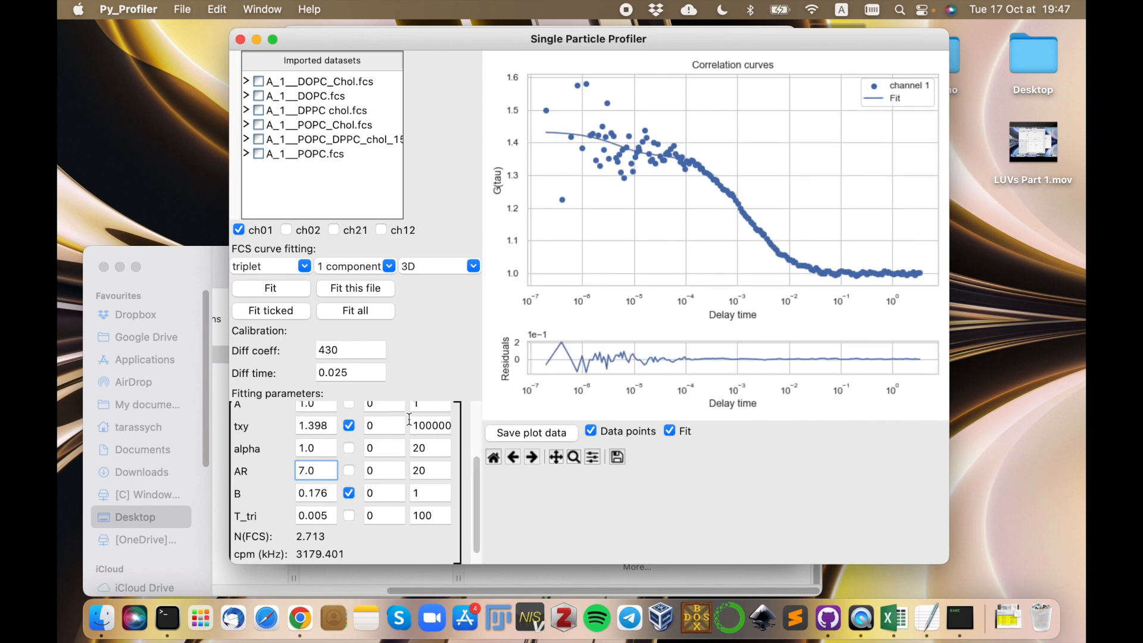
left_click_drag(476, 489, 476, 440)
left_click(284, 290)
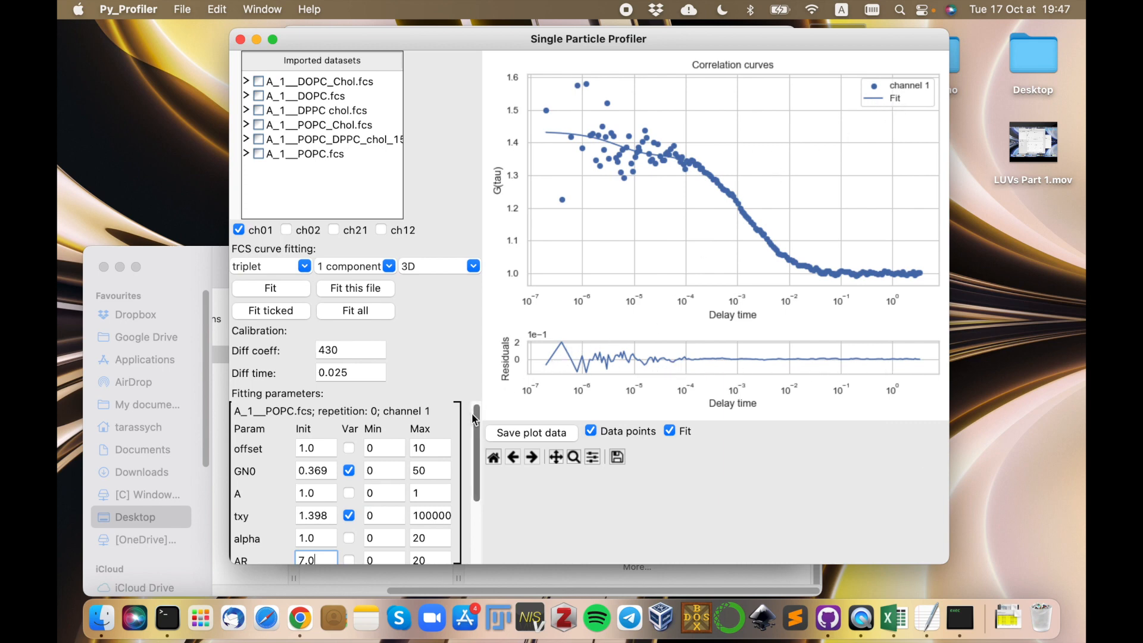
scroll(475, 421, "down", 1)
scroll(475, 424, "down", 3)
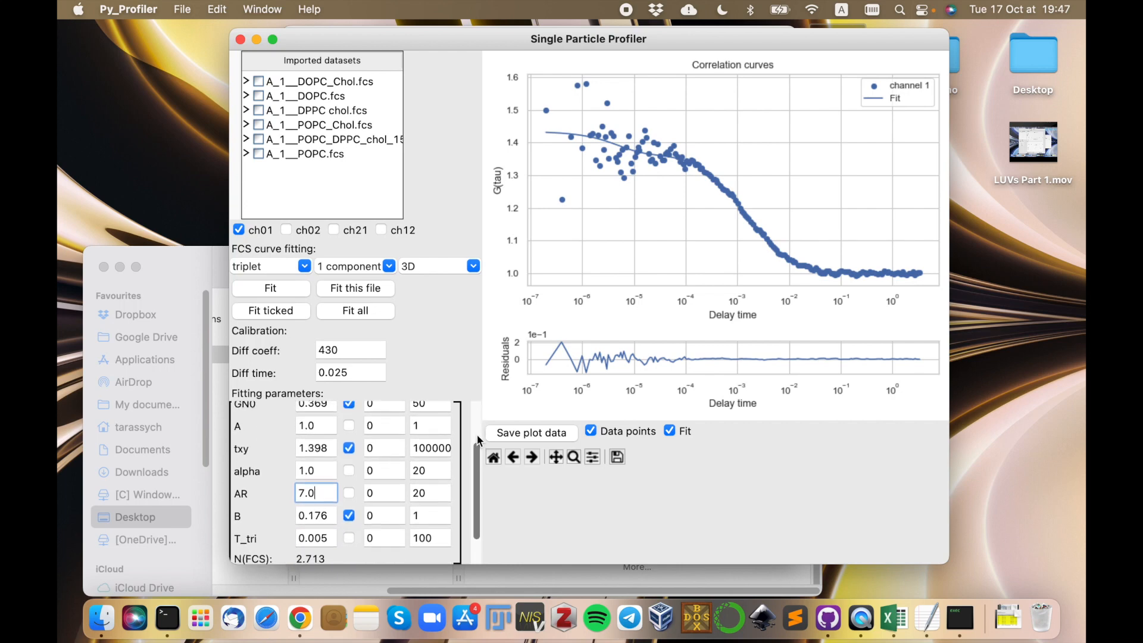
scroll(477, 418, "up", 4)
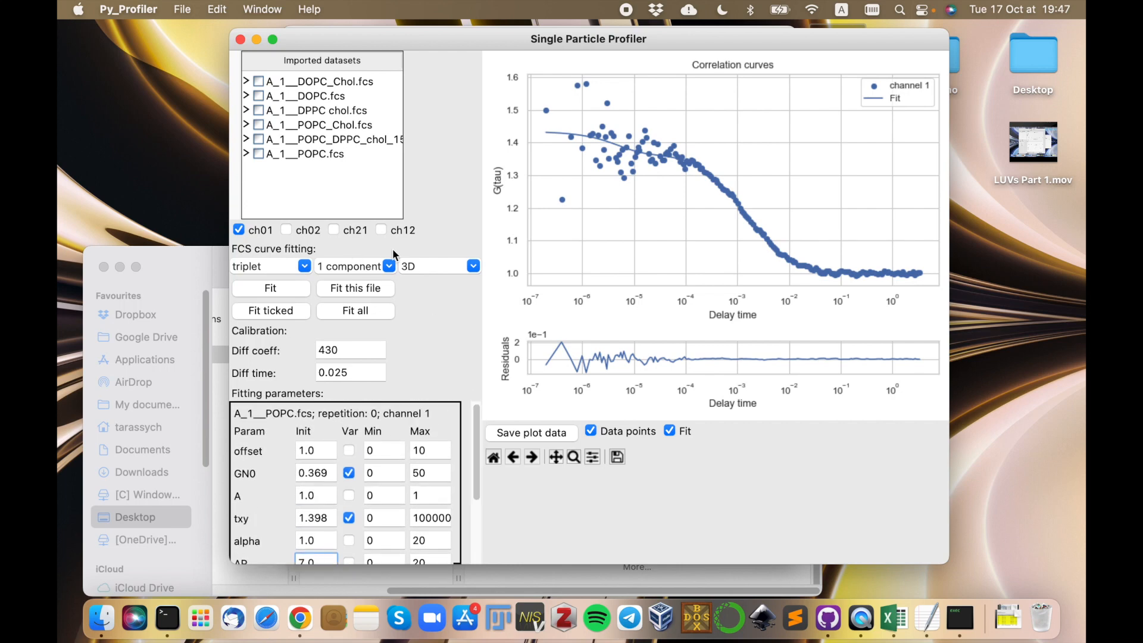
Fit the correlation curves of all imported datasets with the current parameters and close the diffusion analysis window.
left_click(373, 312)
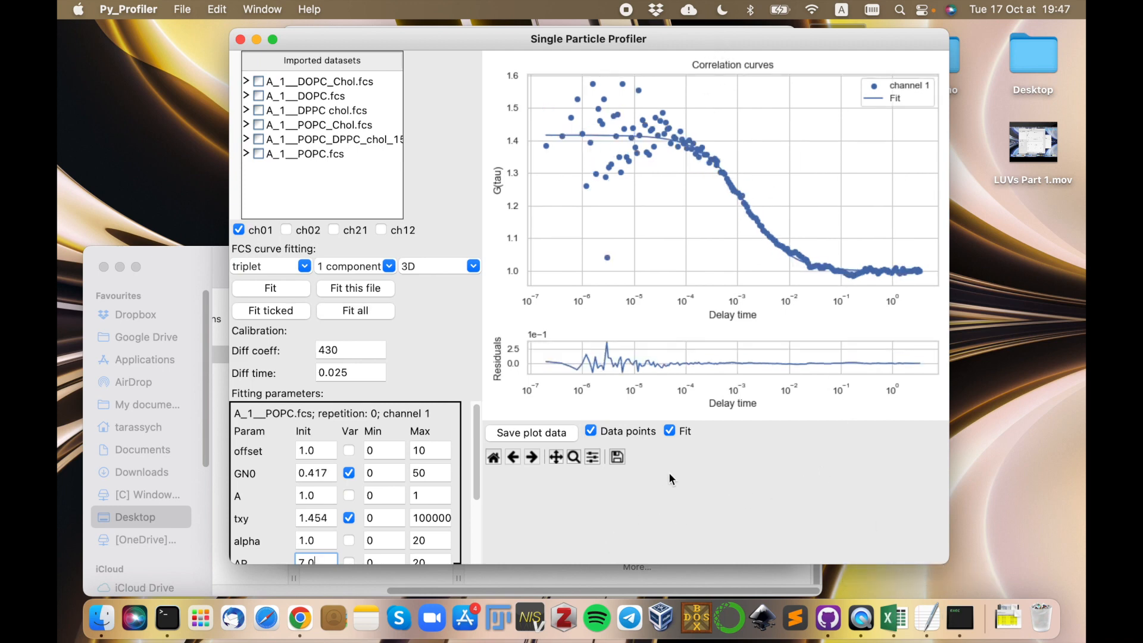
mouse_move(737, 44)
left_mouse_down()
mouse_move(545, 224)
mouse_move(699, 117)
mouse_move(742, 55)
left_mouse_up()
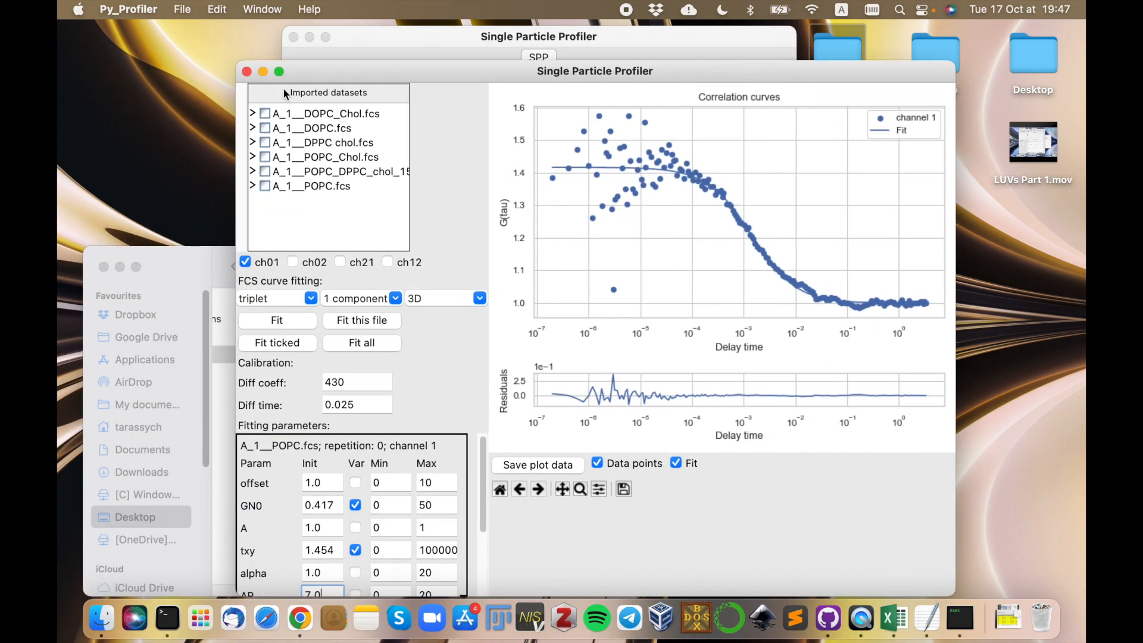
left_click(246, 72)
left_click_drag(384, 45, 401, 34)
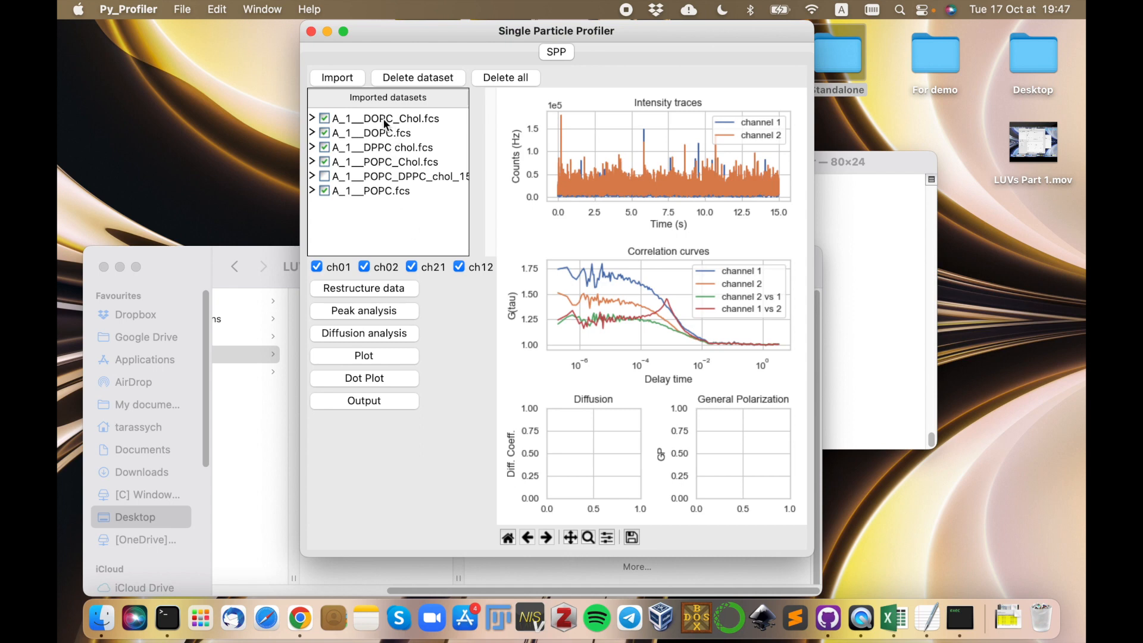
left_click(371, 402)
left_click(191, 274)
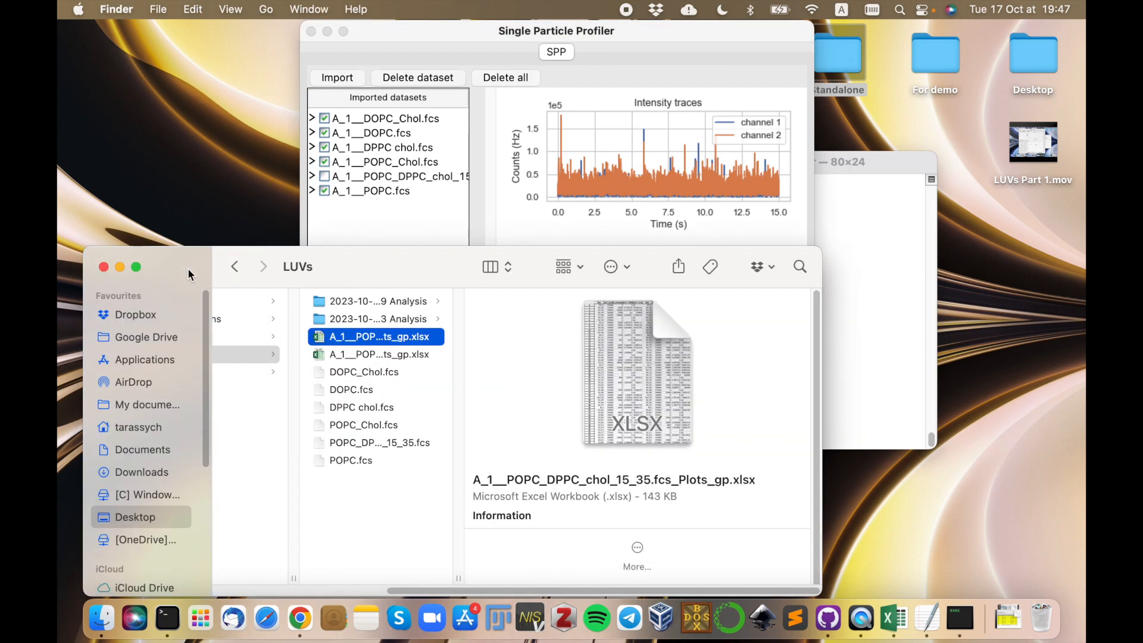
left_click(391, 321)
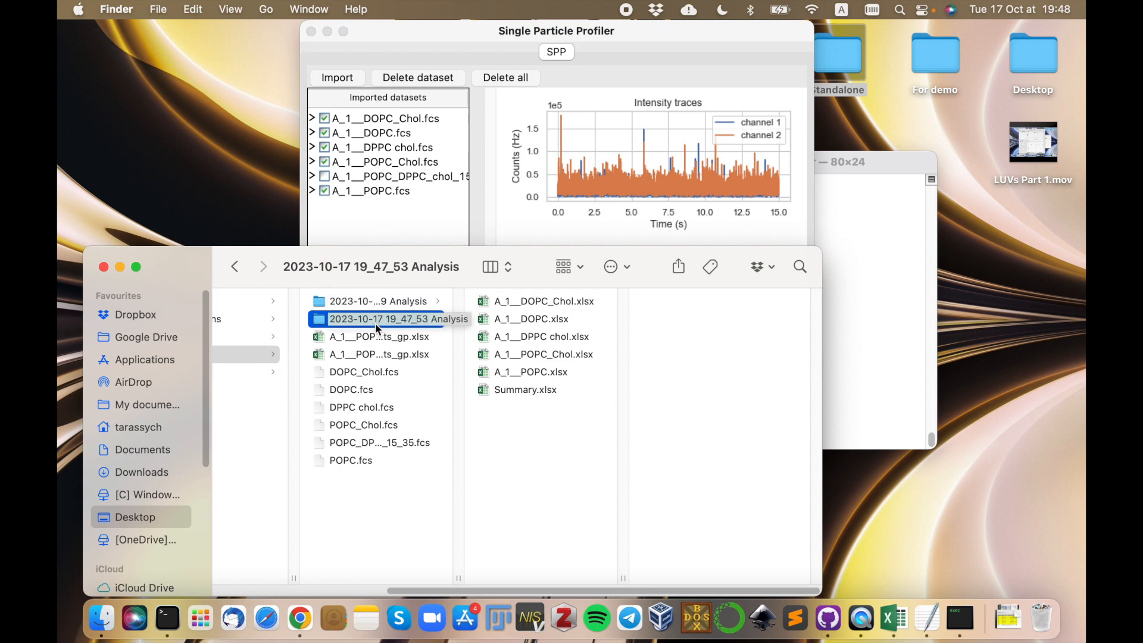
Open Summary.xlsx in Excel, review its sheets from GP_Mean through channel 1_cpm, and close the workbook.
double_click(528, 388)
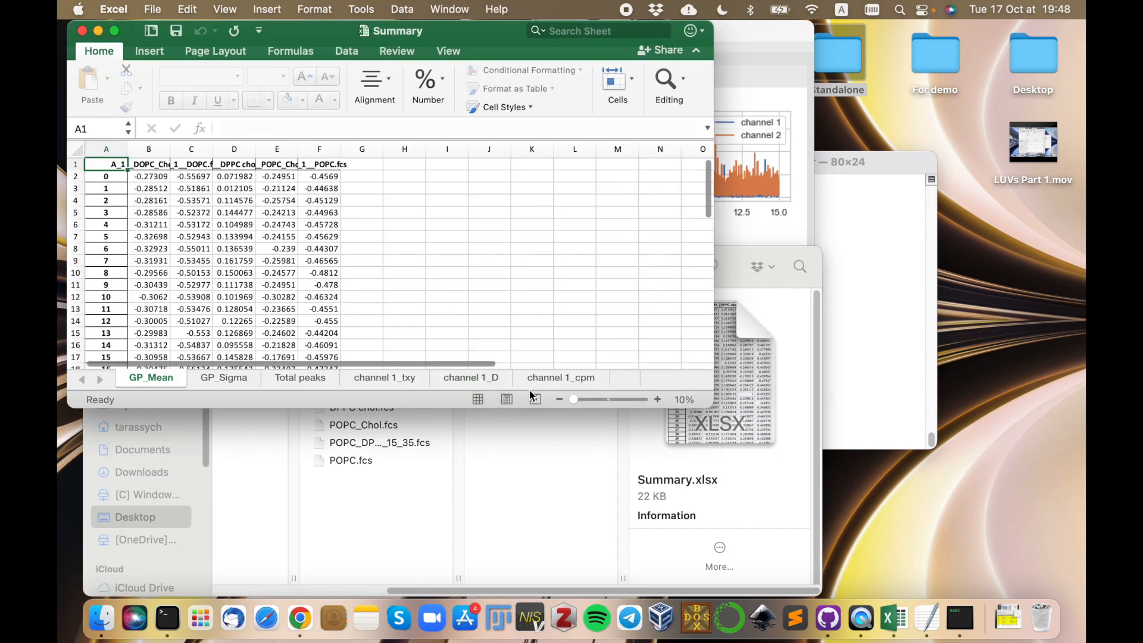
left_click(229, 379)
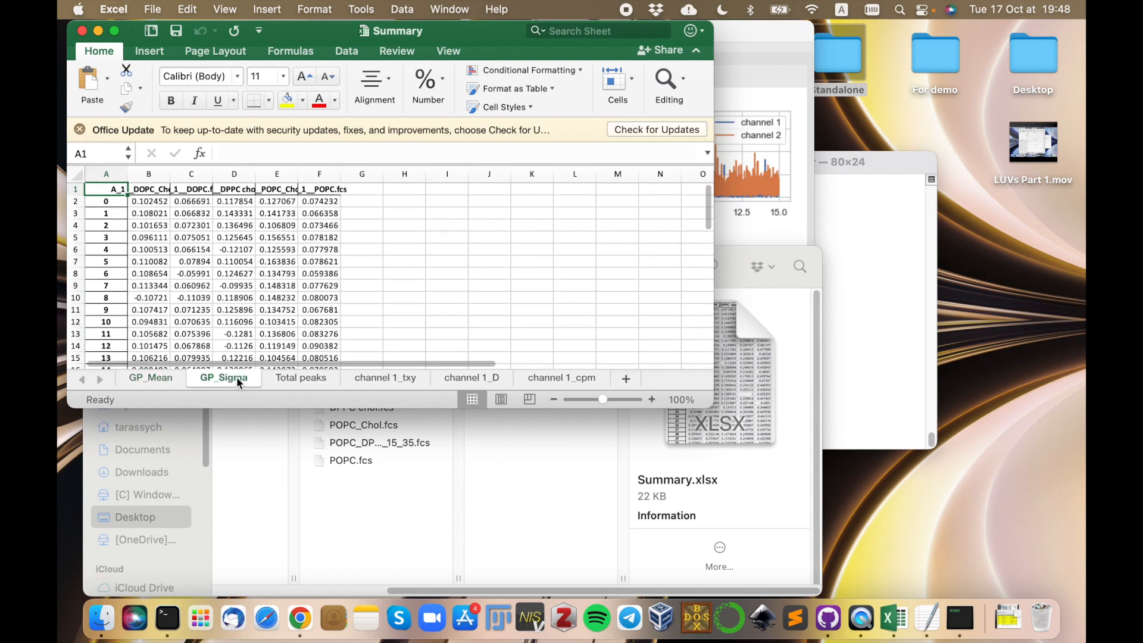
left_click(291, 377)
left_click(382, 377)
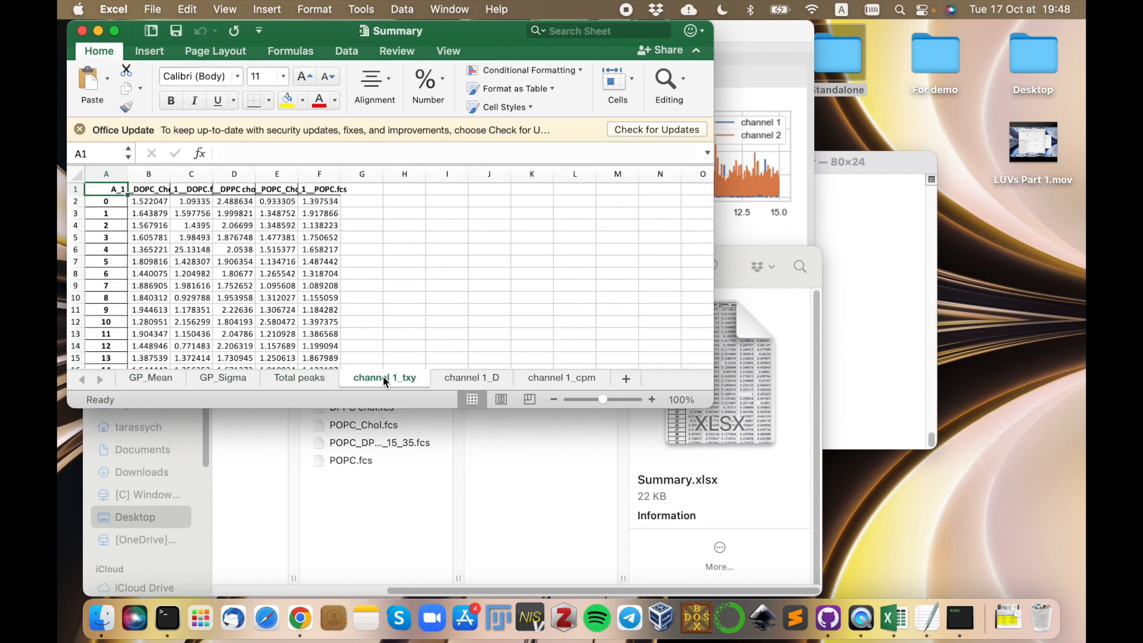
left_click(459, 377)
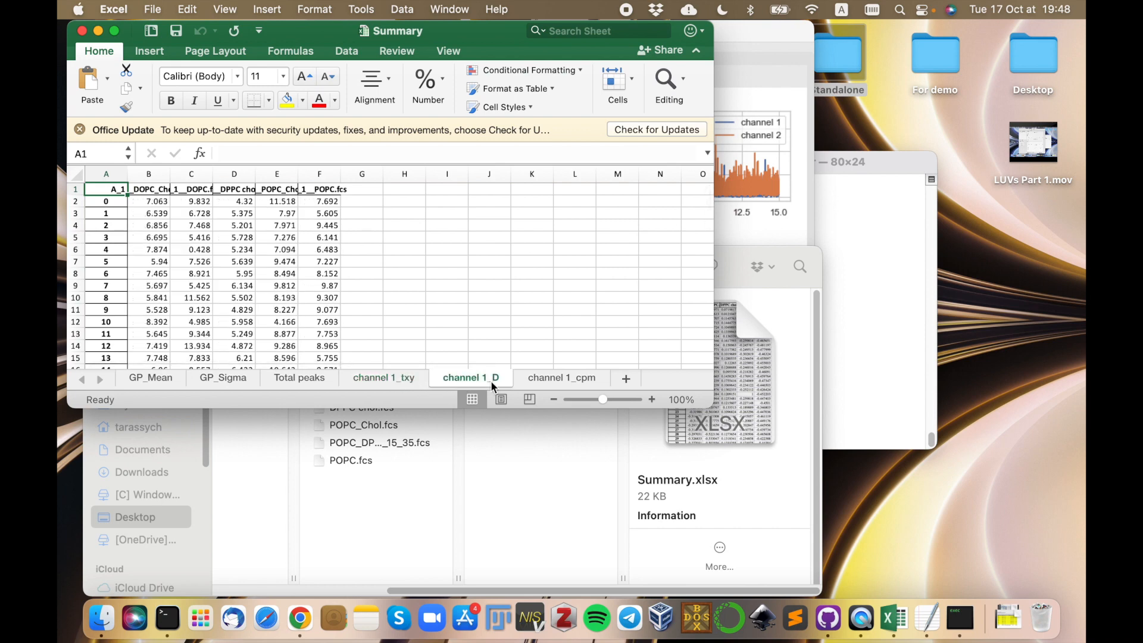
left_click(554, 379)
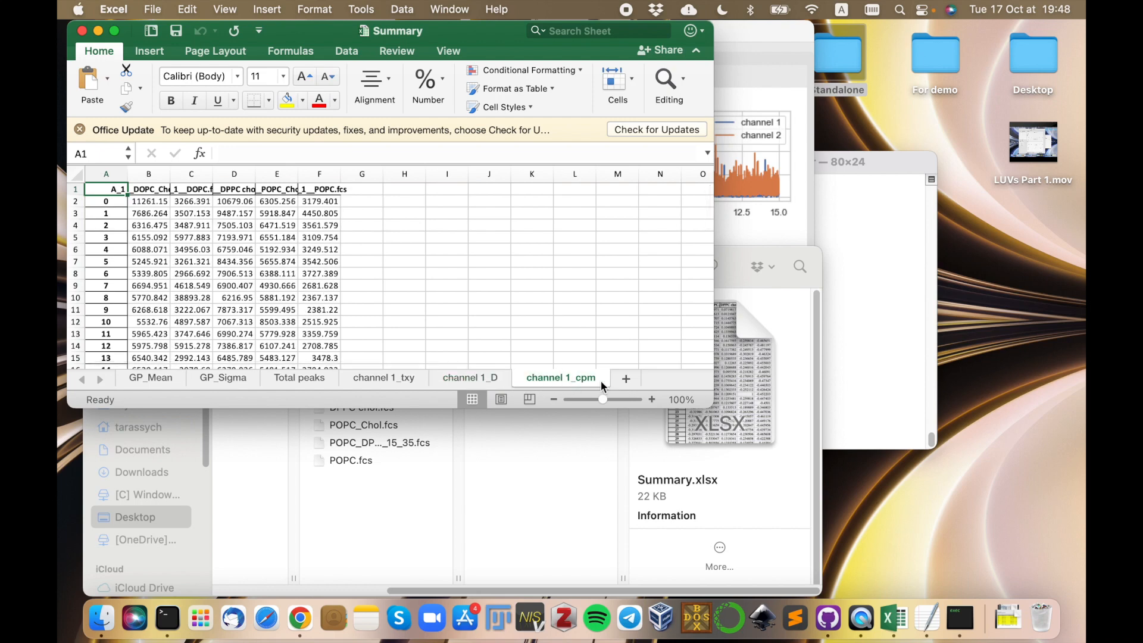
left_click(82, 30)
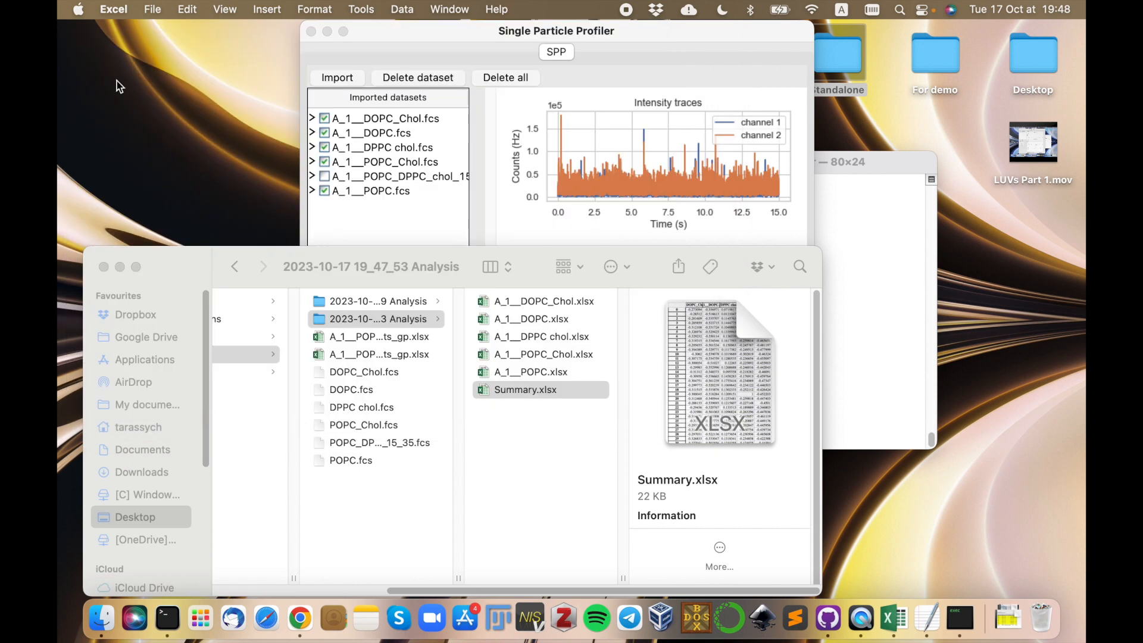
Return to Single Particle Profiler and plot the diffusion time and GP of the ticked datasets.
left_click(661, 34)
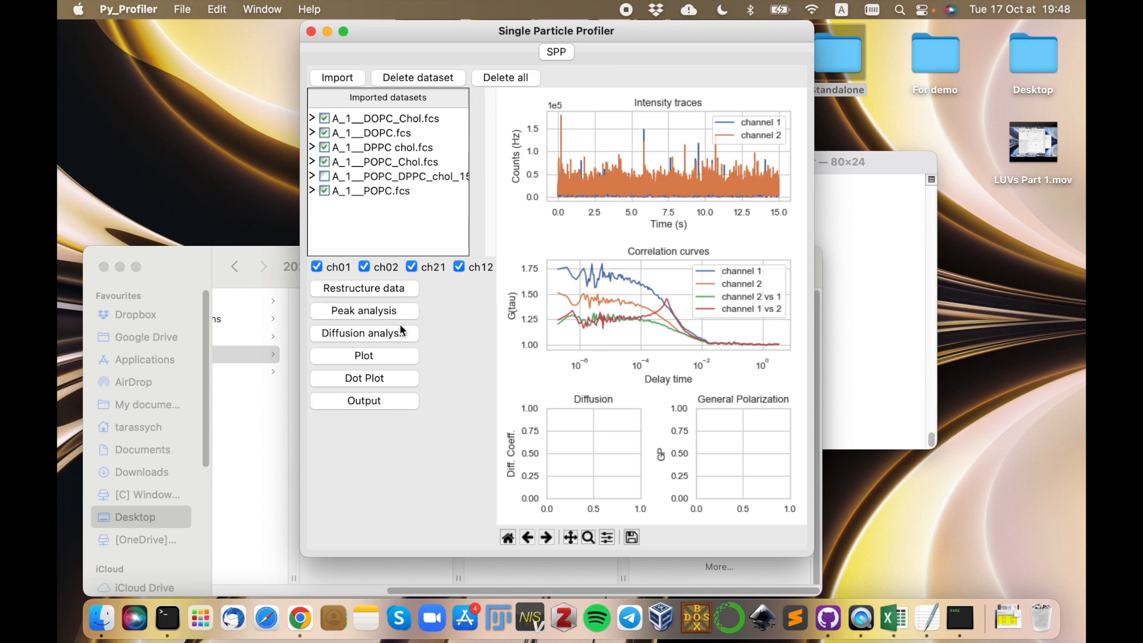
left_click(376, 356)
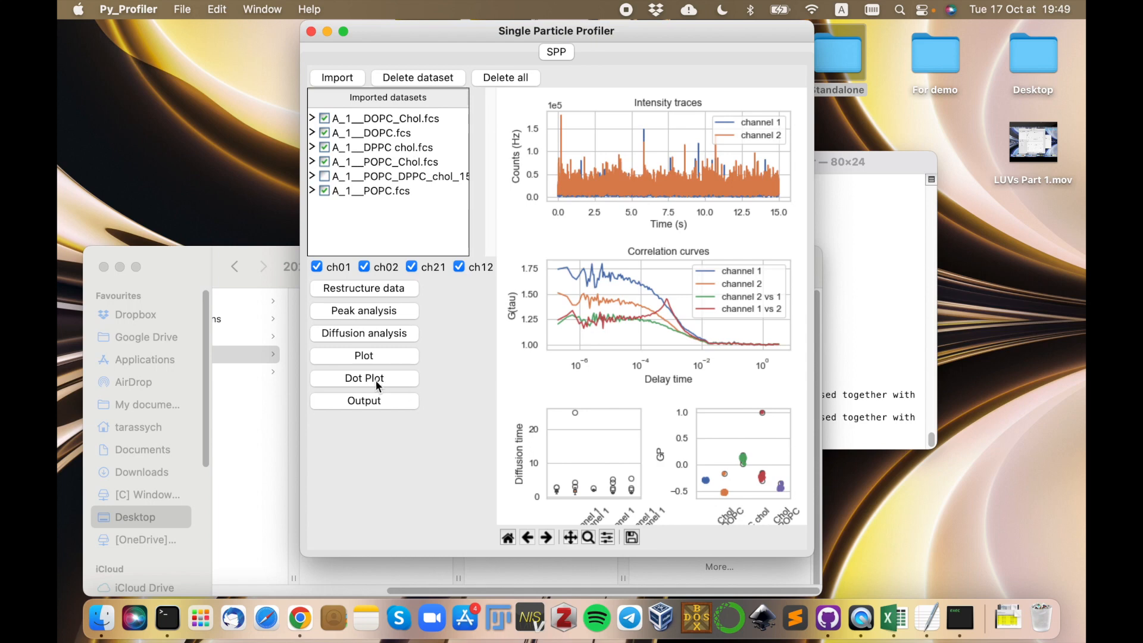
Open the dot plot window and plot channel 1 against channel 2 for A_1__DOPC_Chol.fcs on Plot 1 with linear scale.
left_click(353, 377)
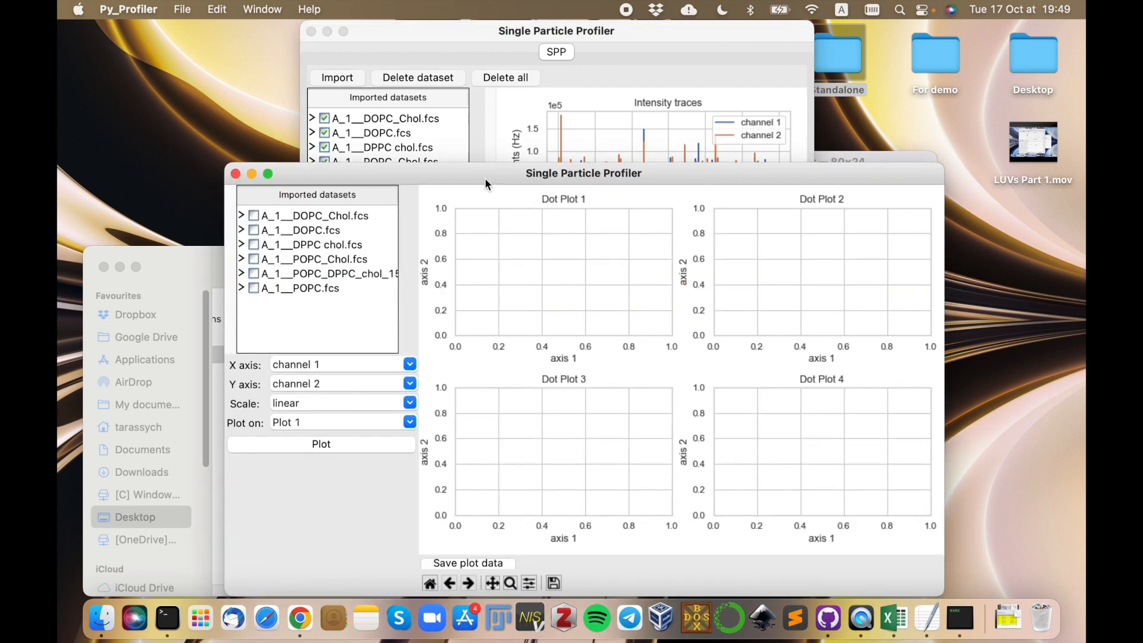
left_click_drag(484, 175, 502, 88)
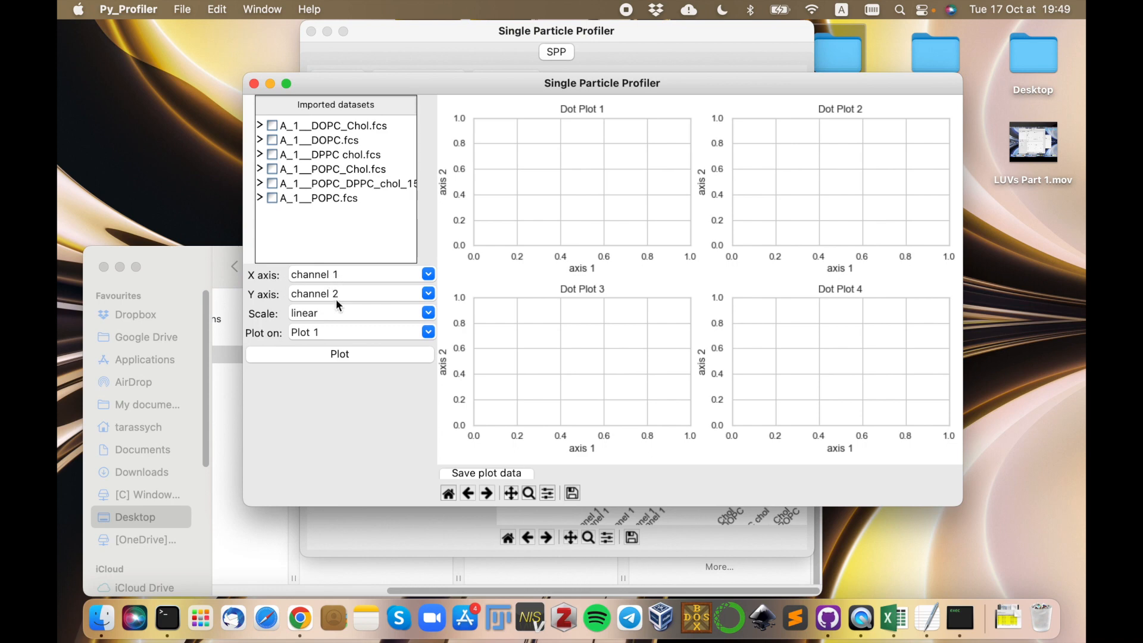
left_click(348, 270)
left_click(347, 270)
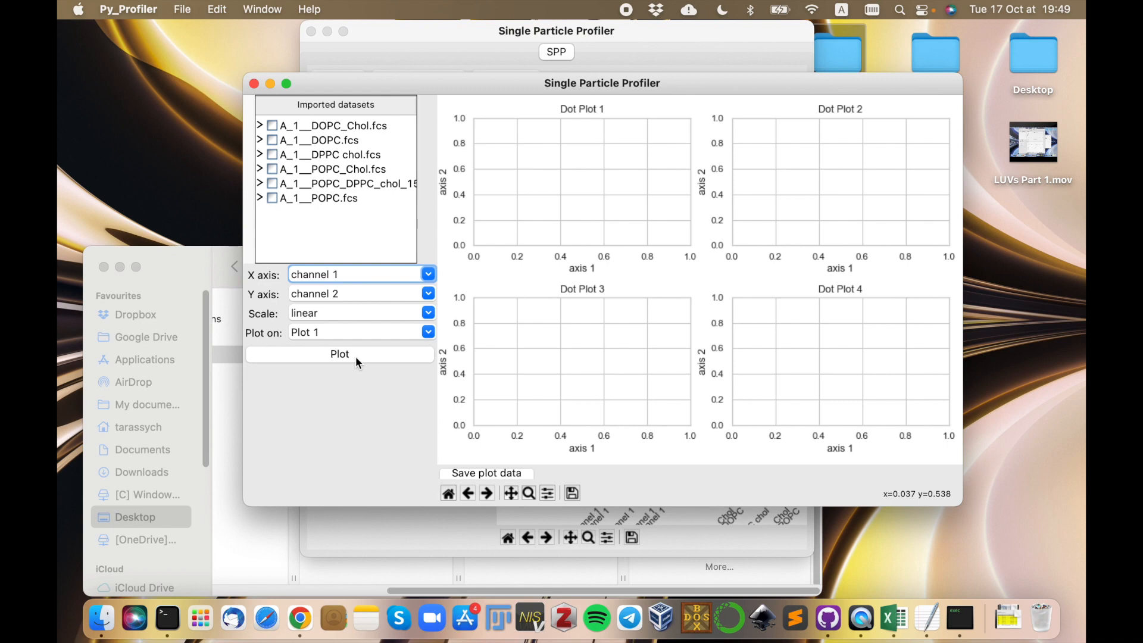
left_click(273, 125)
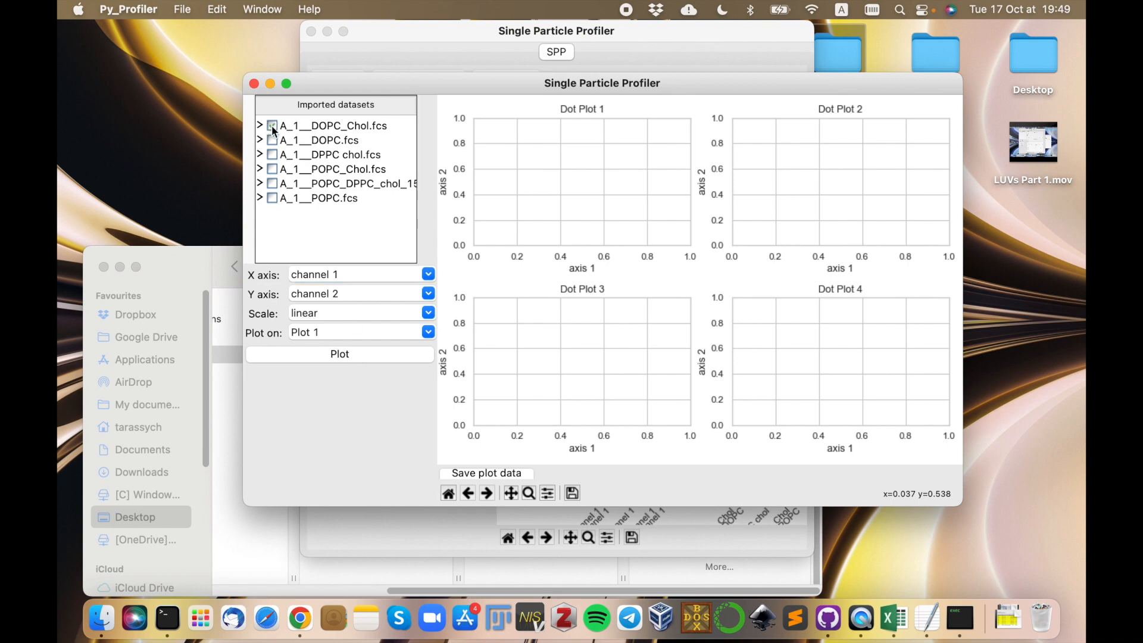
left_click(348, 358)
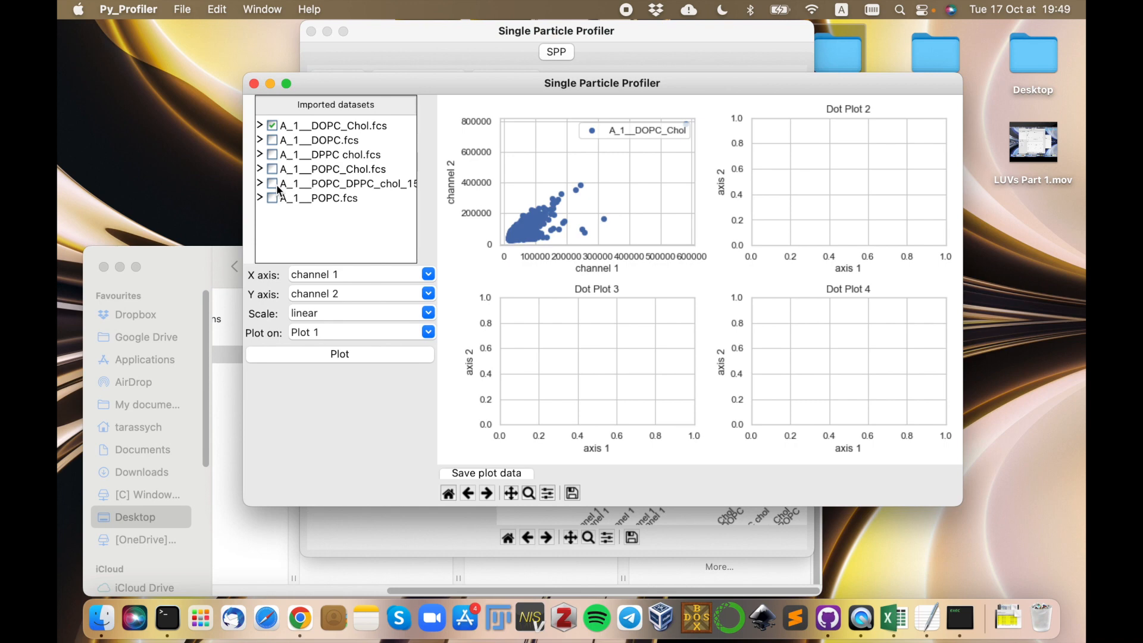
Set the dot plot's X axis to Diff_channel 1 and Y axis to GP, with Plot 2 as the target.
left_click(429, 275)
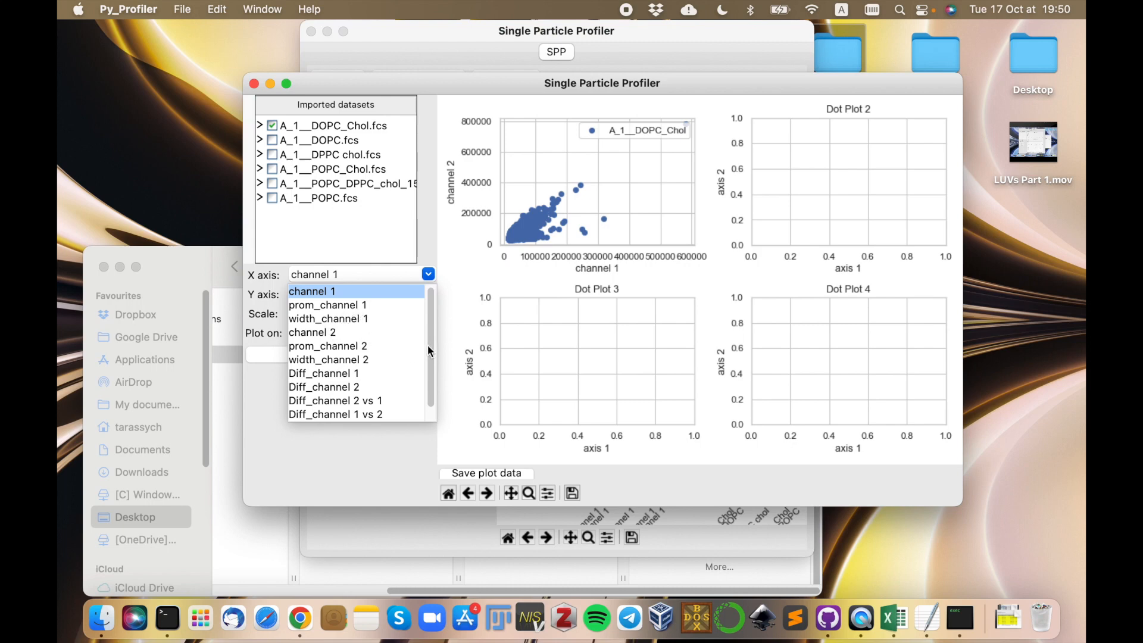
left_click_drag(429, 343, 426, 359)
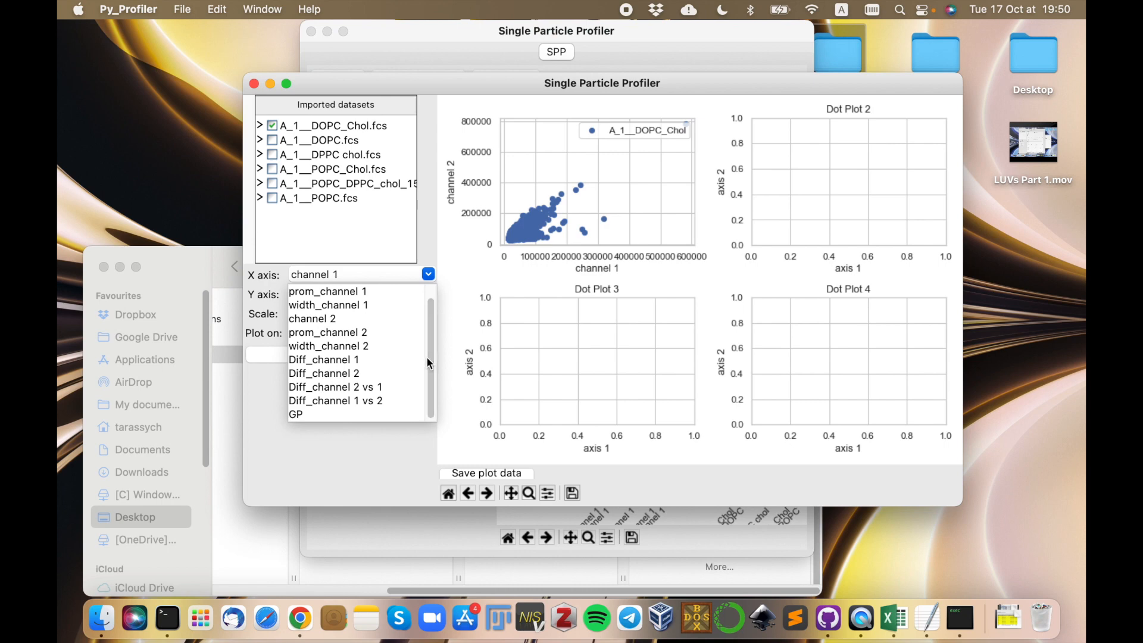
left_click(348, 360)
left_click(347, 293)
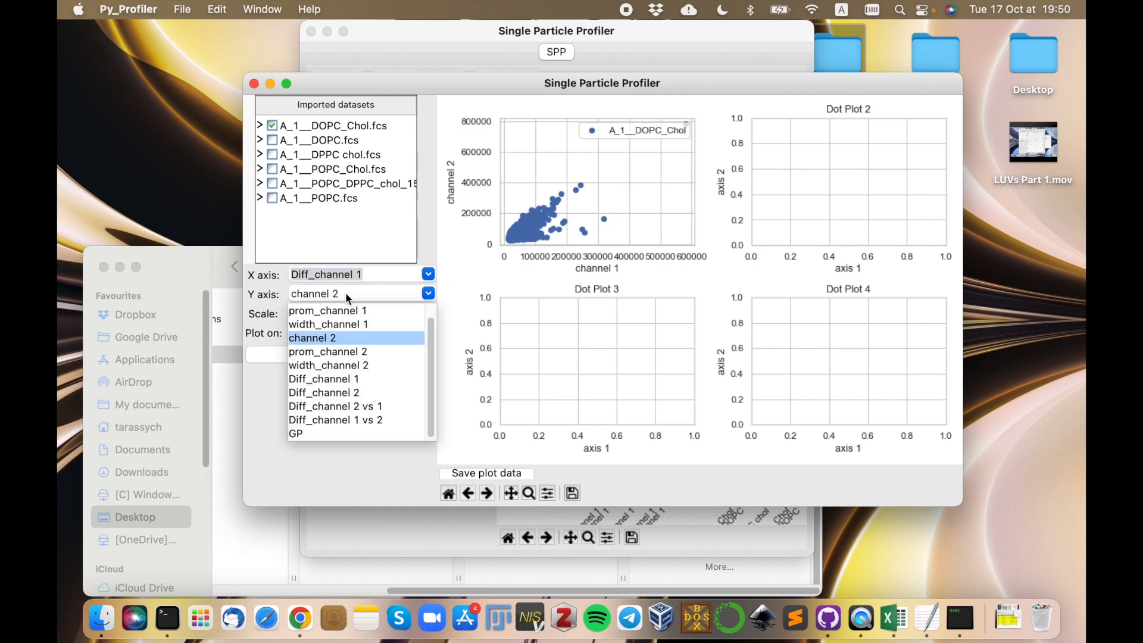
left_click(312, 432)
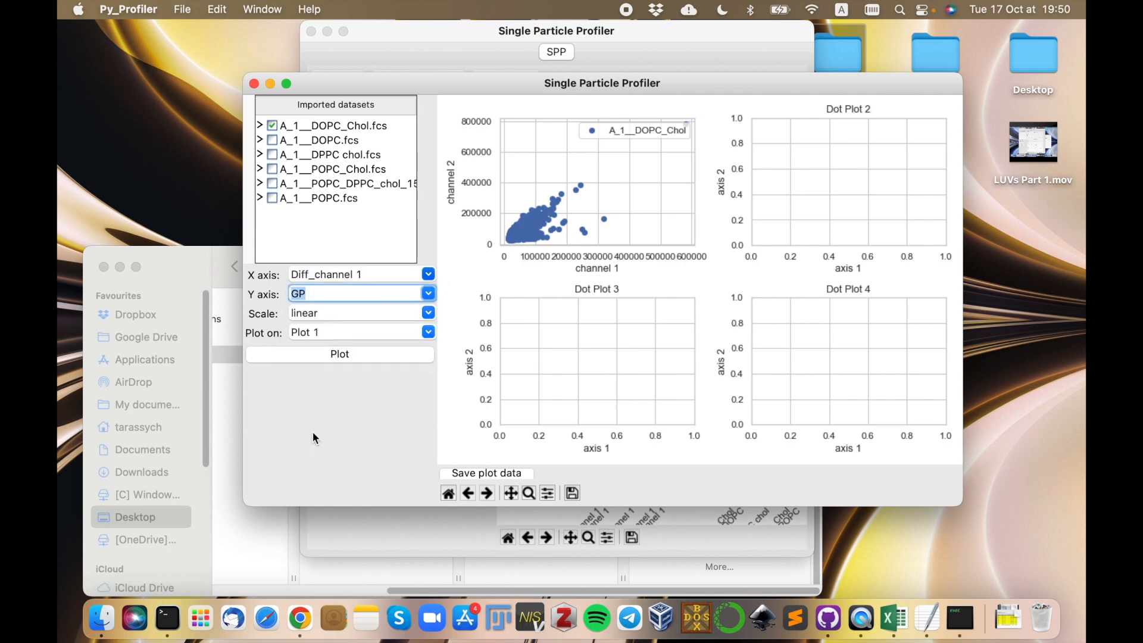
left_click(411, 336)
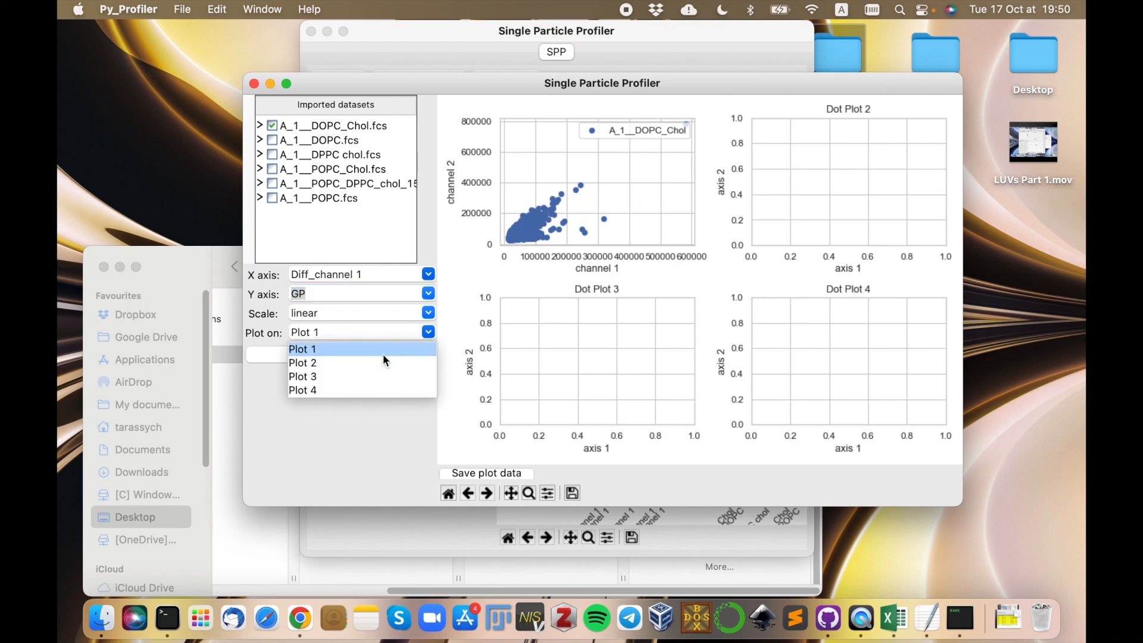
left_click(329, 363)
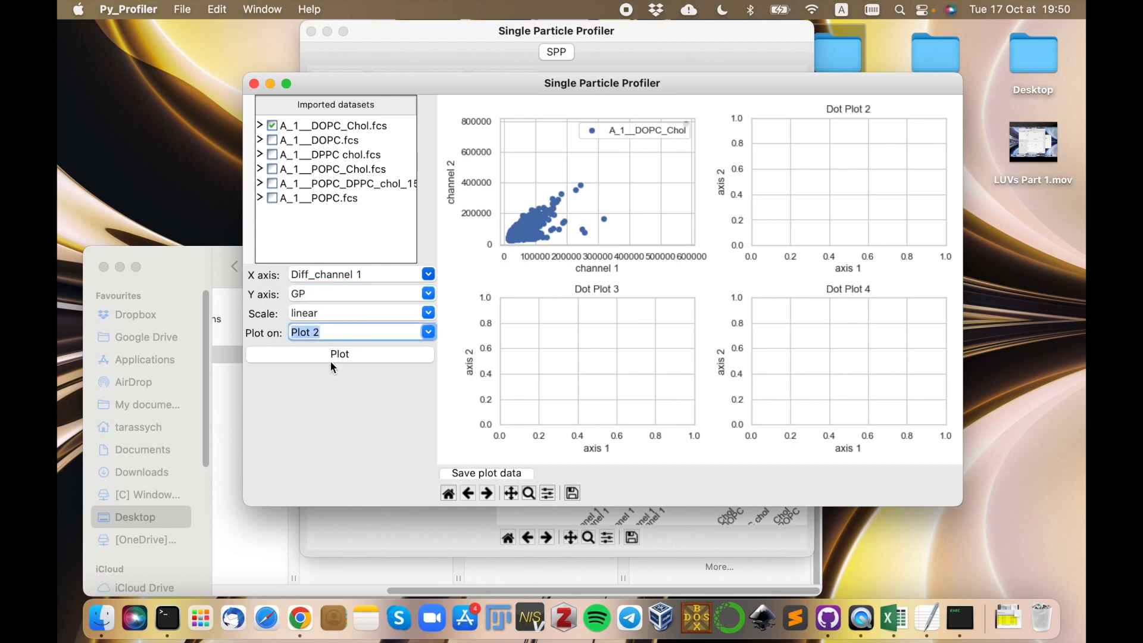
Include the DOPC, DPPC chol, POPC_Chol and POPC datasets, draw the dot plot, and close the dot plot window.
left_click(273, 142)
left_click(273, 155)
left_click(272, 199)
left_click(272, 169)
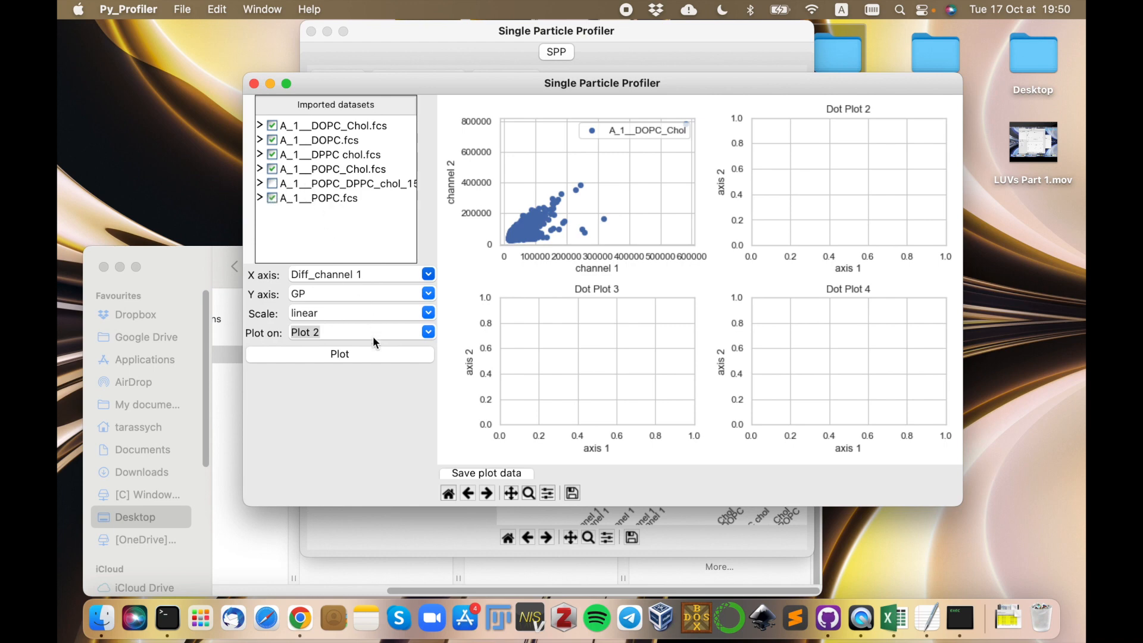
left_click(356, 357)
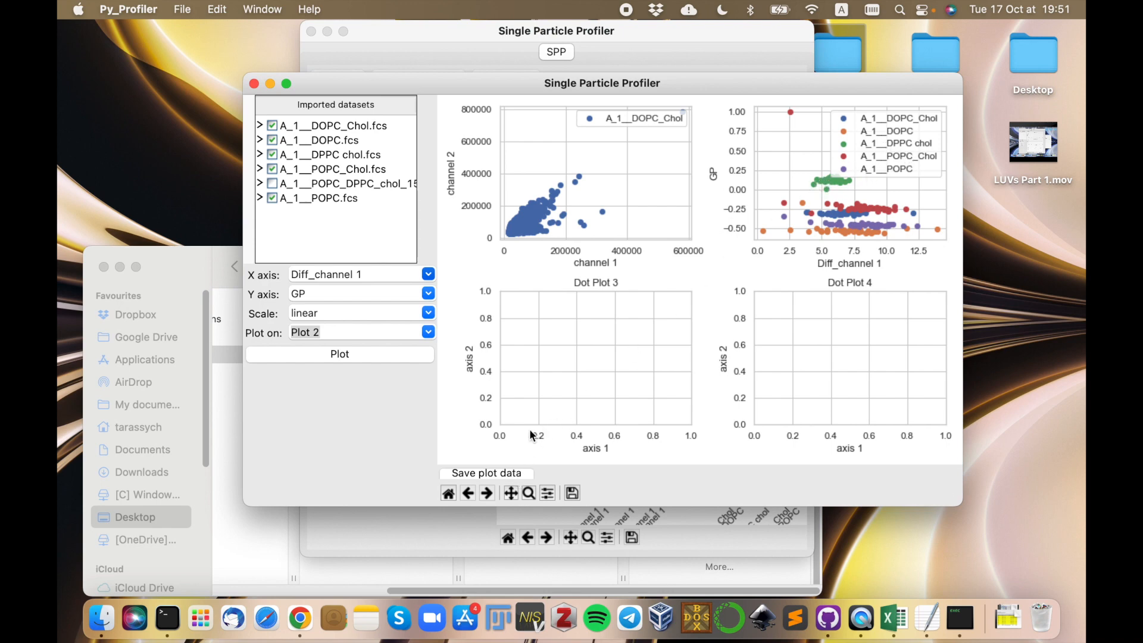
left_click(254, 83)
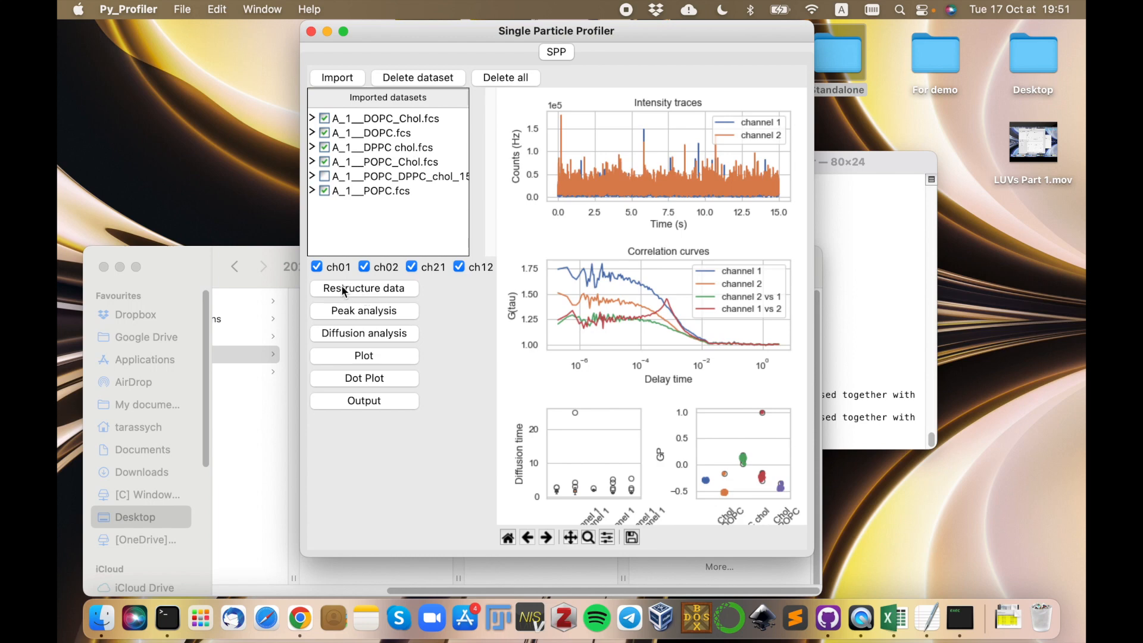
Compare the repetitions and traces of the A_1__DOPC_Chol.fcs dataset with those of the POPC/DPPC/chol mixture, leaving the mixture selected.
left_click(313, 117)
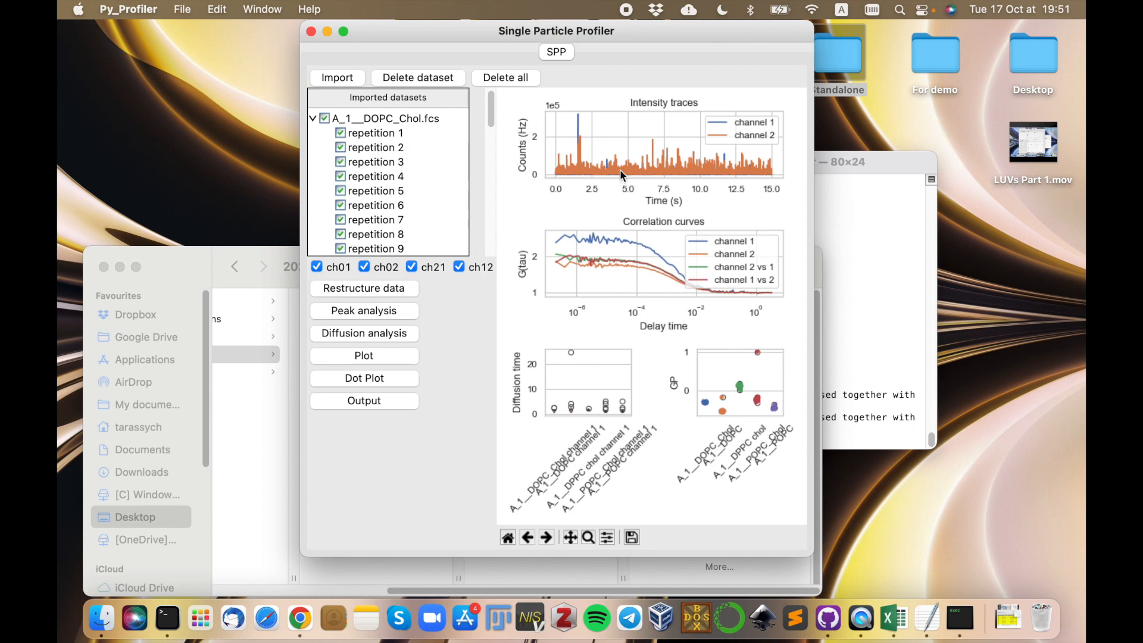
left_click(313, 119)
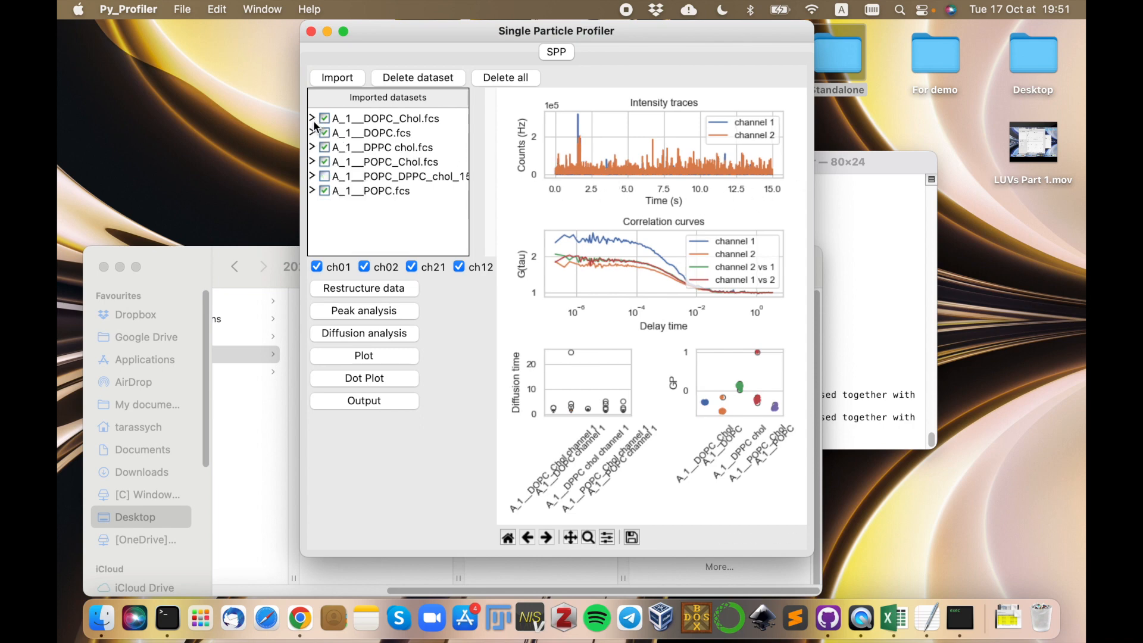
left_click(342, 176)
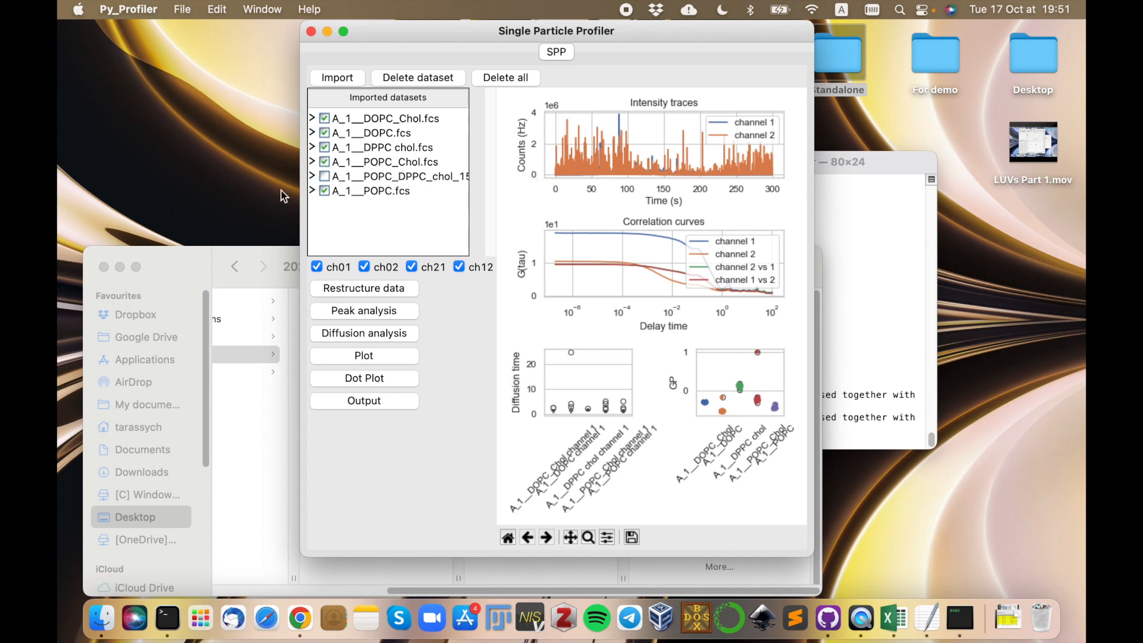
left_click(312, 176)
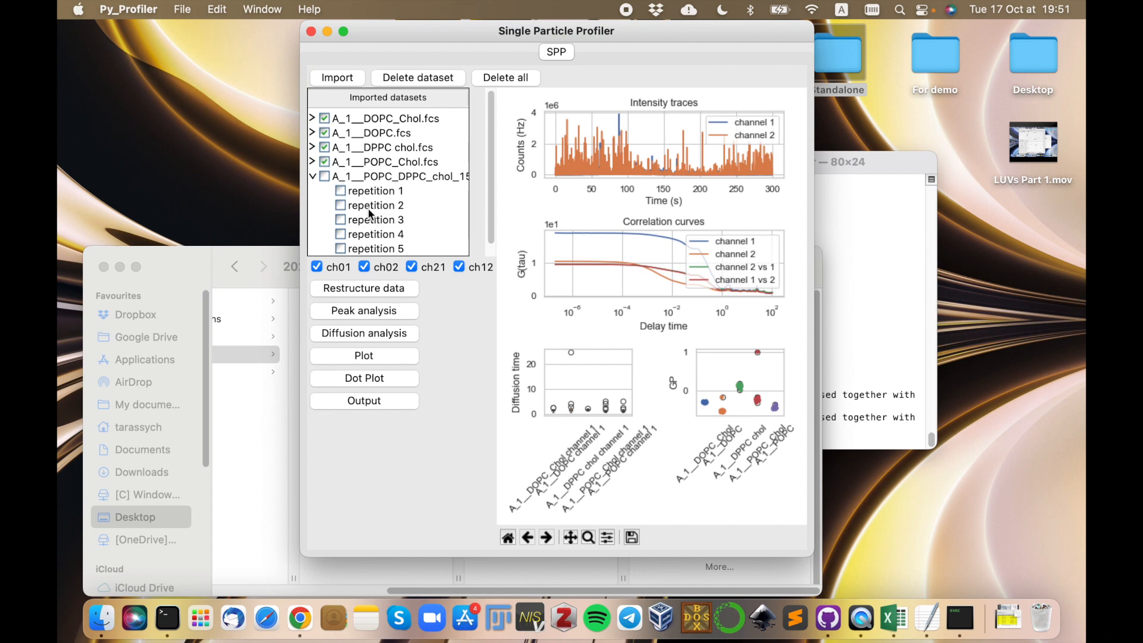
left_click(312, 176)
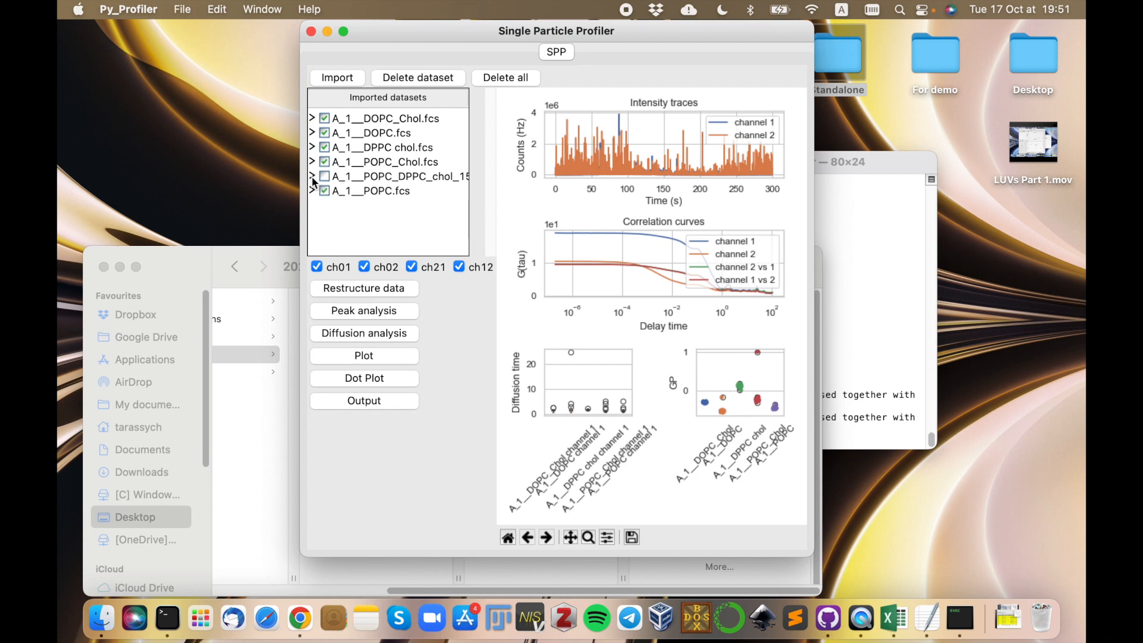
Open the data restructuring window and split the selected POPC/DPPC/chol mixture into 40 repetitions.
left_click(373, 291)
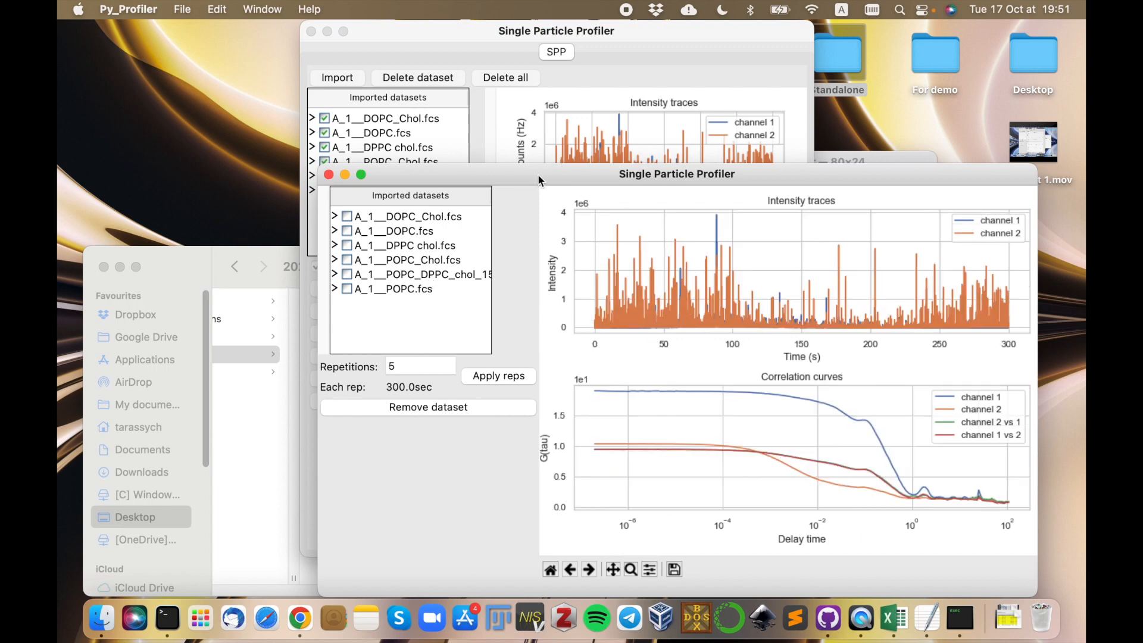
left_click_drag(534, 176, 435, 67)
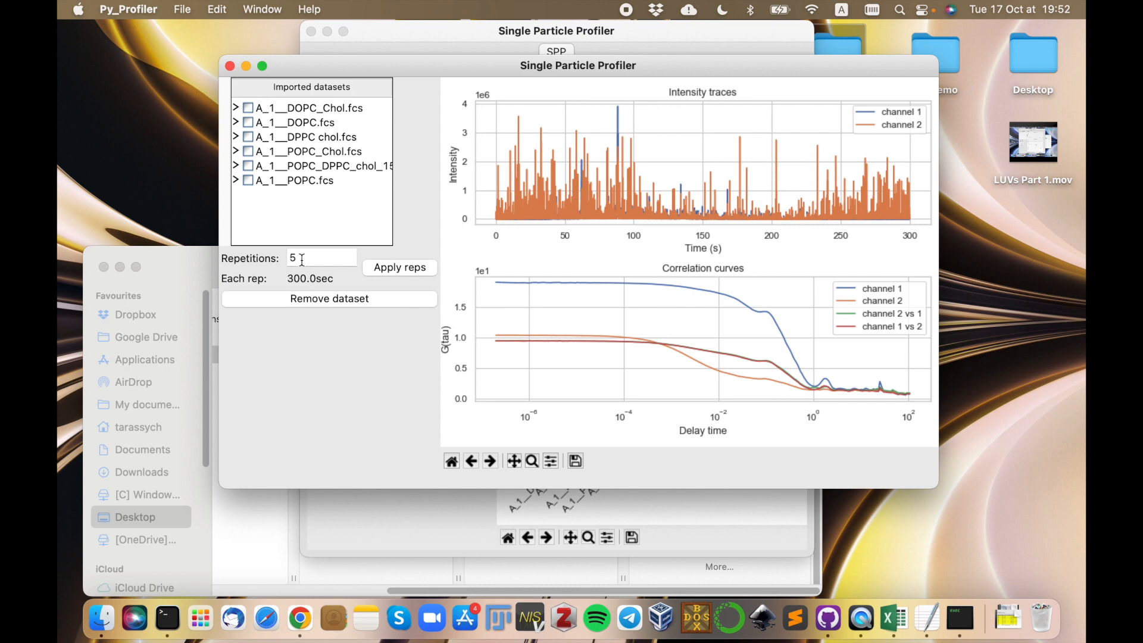
left_click_drag(302, 259, 286, 258)
type("40")
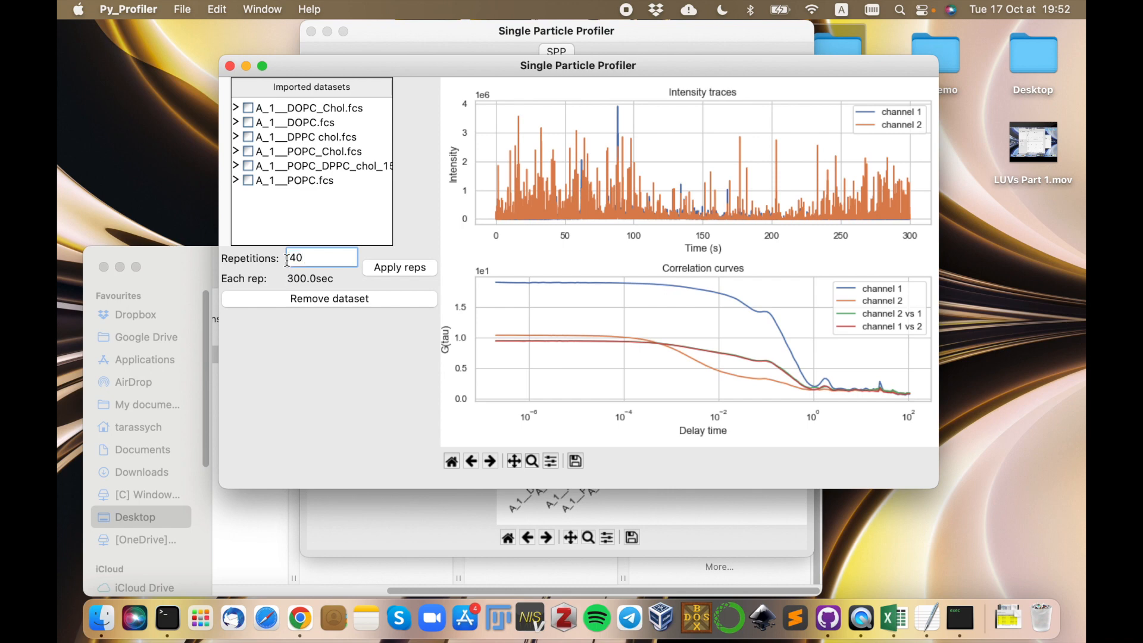
left_click(404, 269)
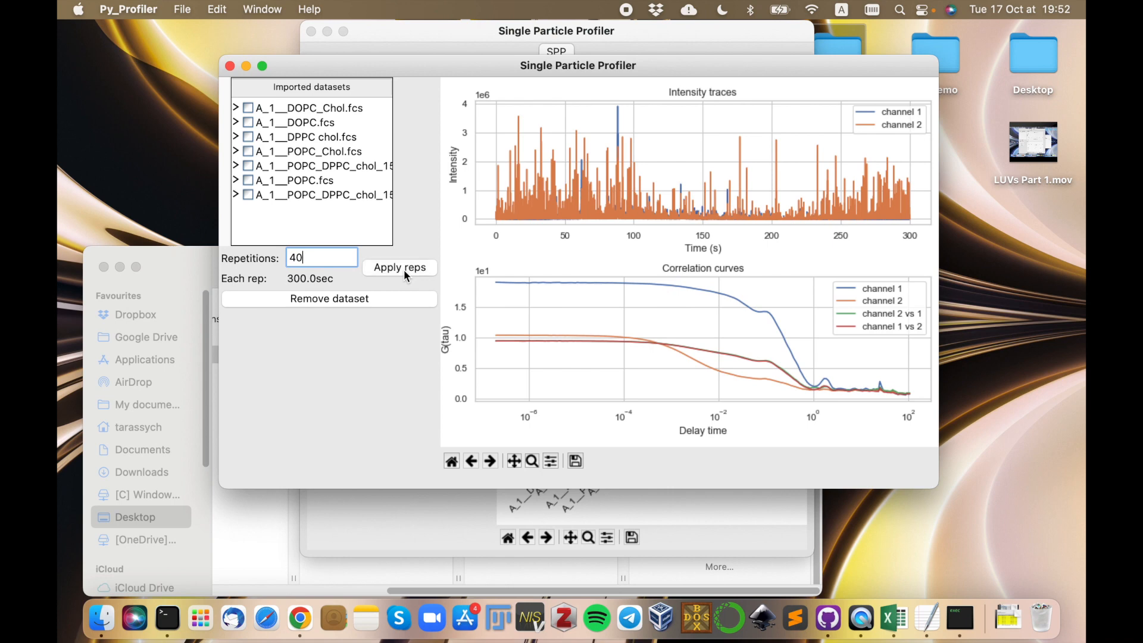
Display the restructured POPC/DPPC/chol dataset's traces and look through its list of repetitions.
left_click(308, 196)
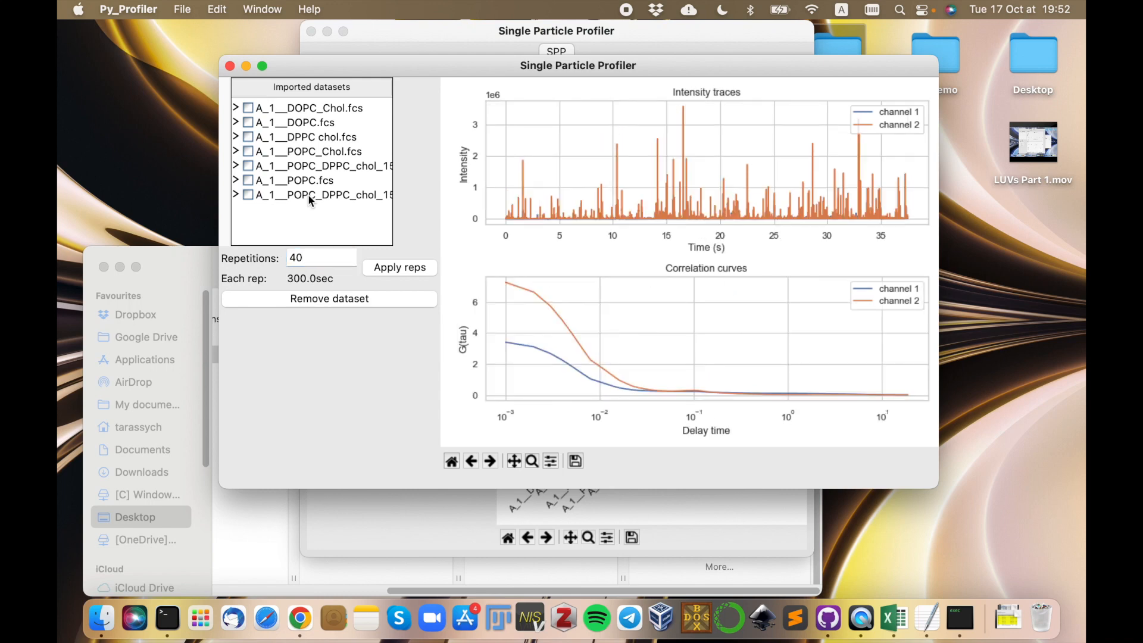
left_click(236, 194)
scroll(309, 200, "down", 10)
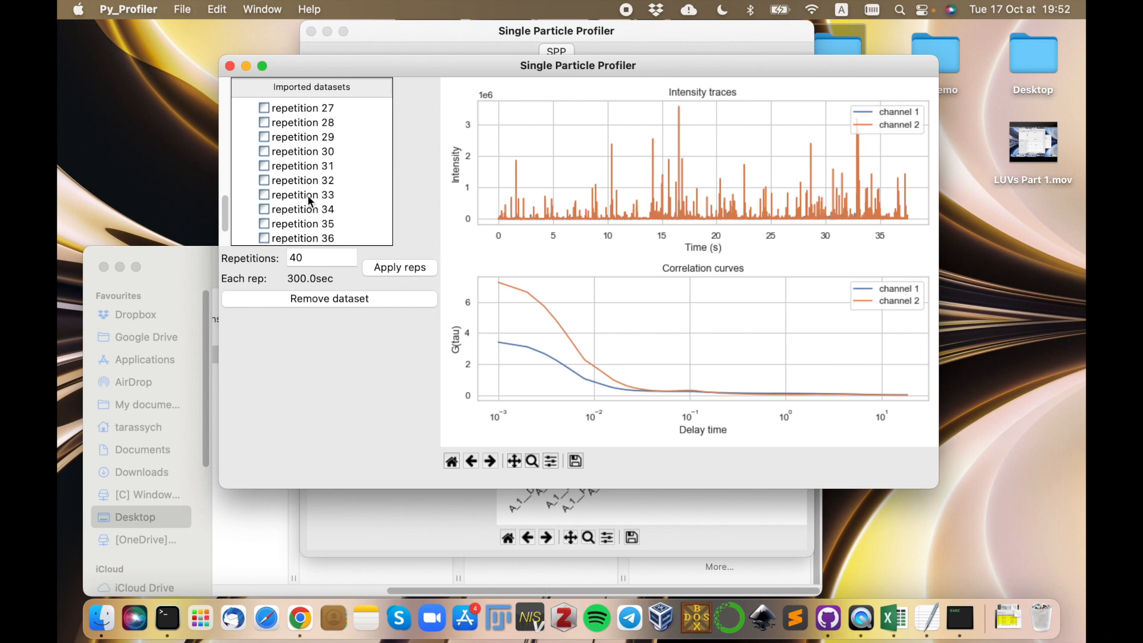
scroll(308, 195, "up", 10)
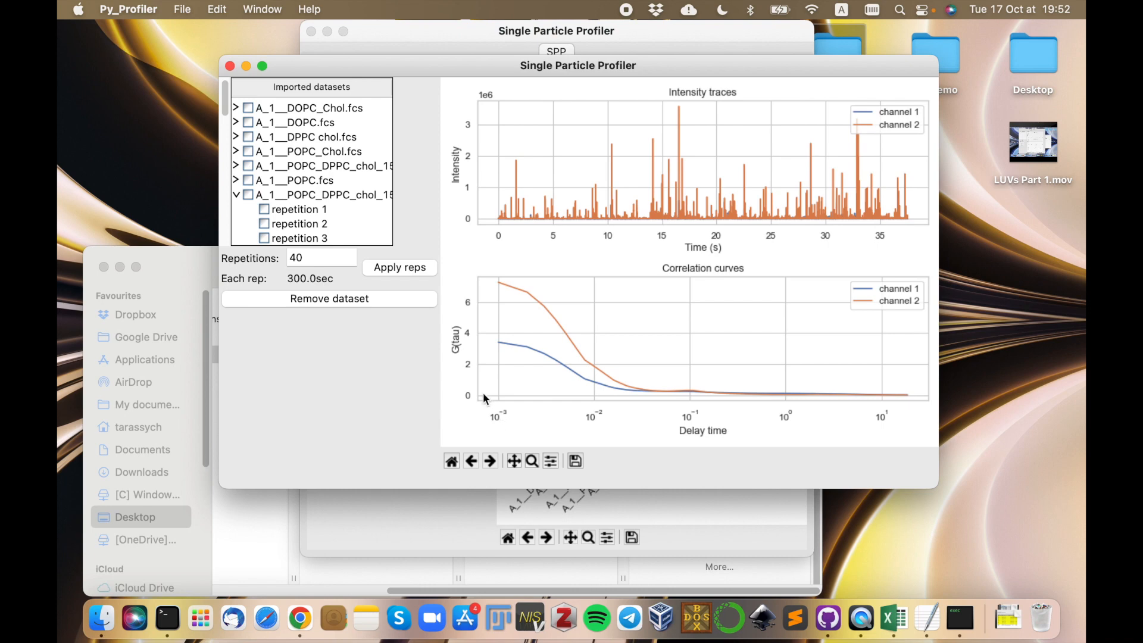
Compare the intensity traces and correlation curves of A_1__DOPC_Chol.fcs with those of the restructured POPC/DPPC/chol dataset.
left_click(324, 107)
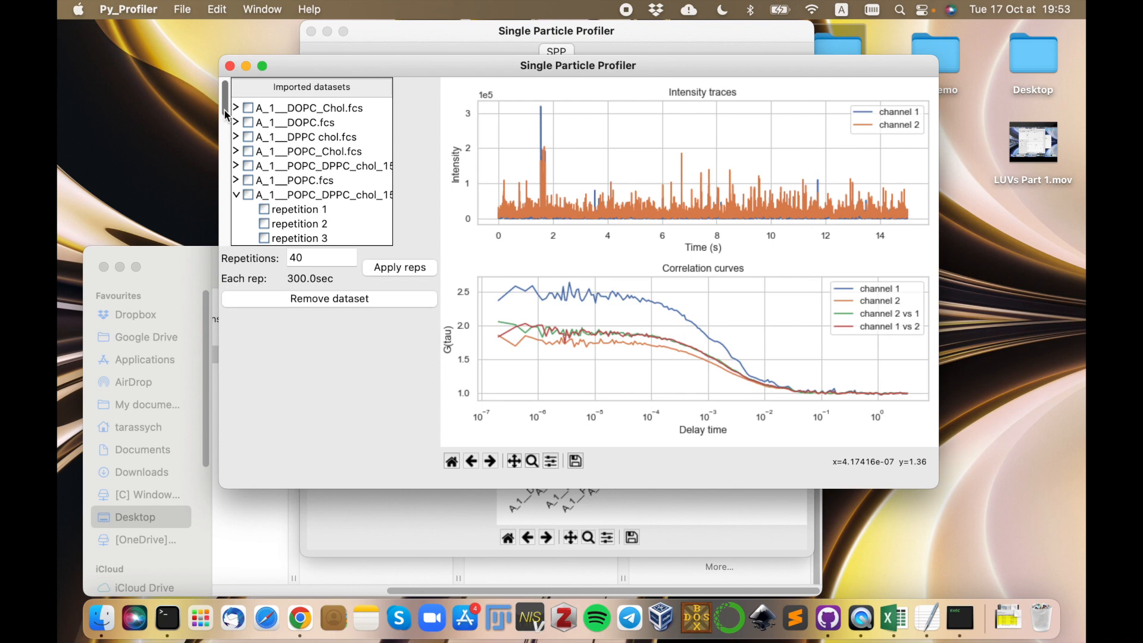
scroll(225, 113, "down", 3)
scroll(229, 109, "up", 2)
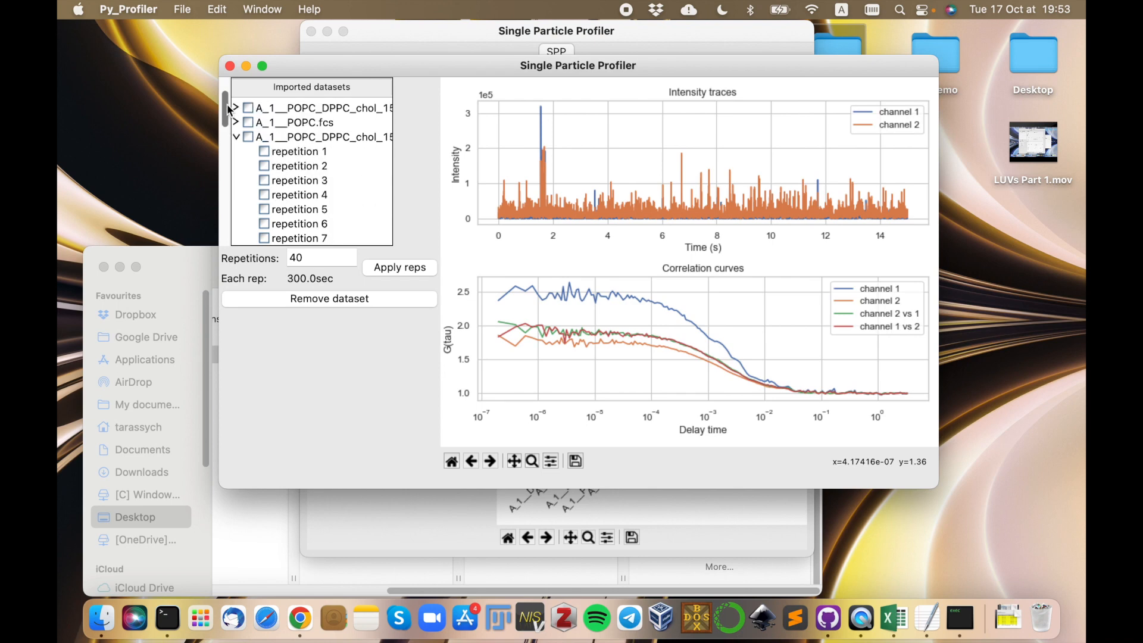
scroll(229, 109, "up", 2)
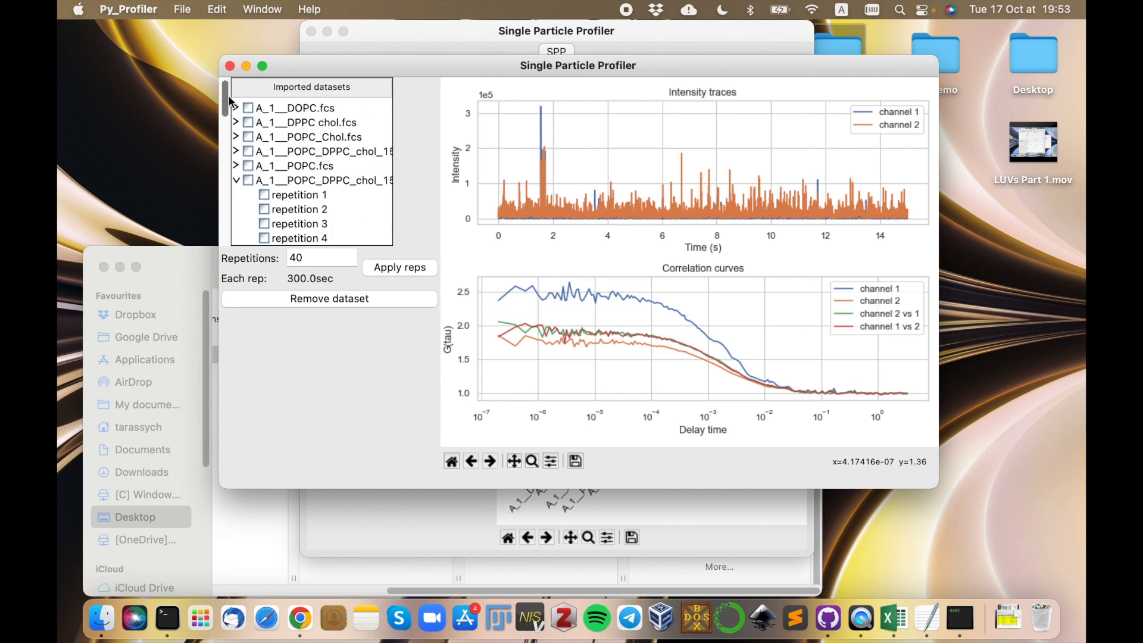
left_click(314, 182)
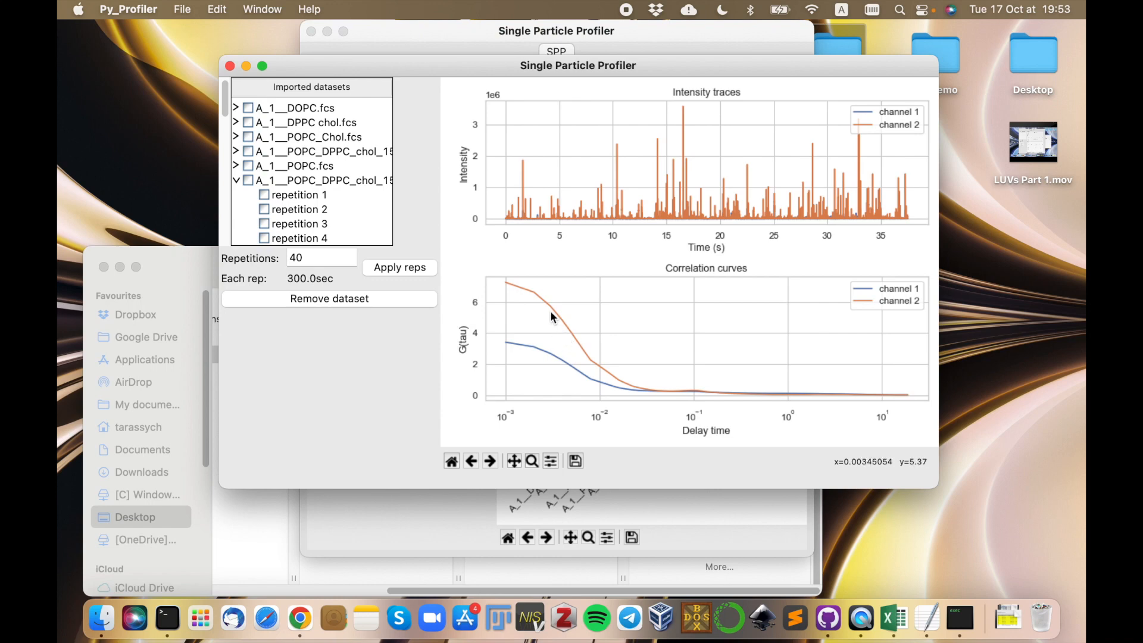
Close the restructuring window and select the restructured POPC/DPPC/chol dataset among the imported datasets in the main window.
left_click(230, 66)
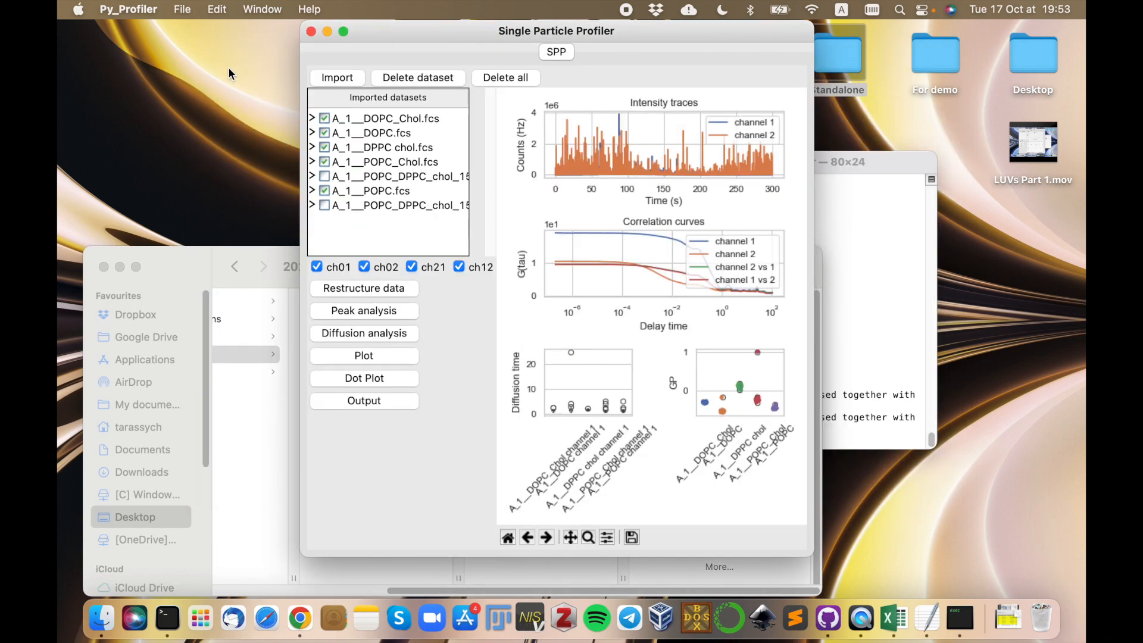
left_click(404, 205)
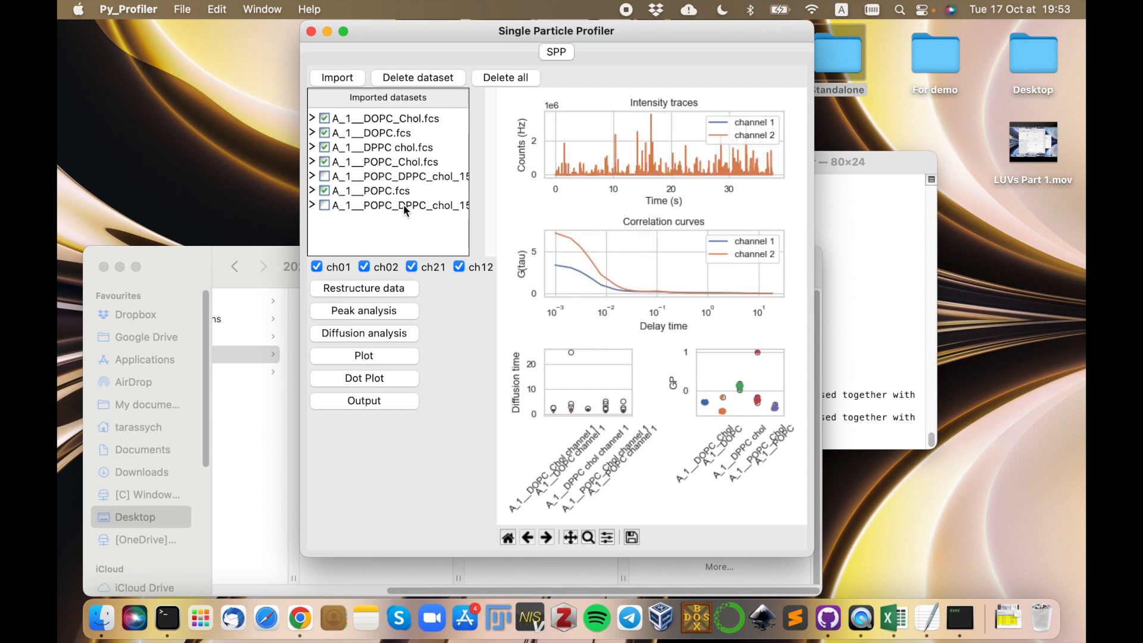